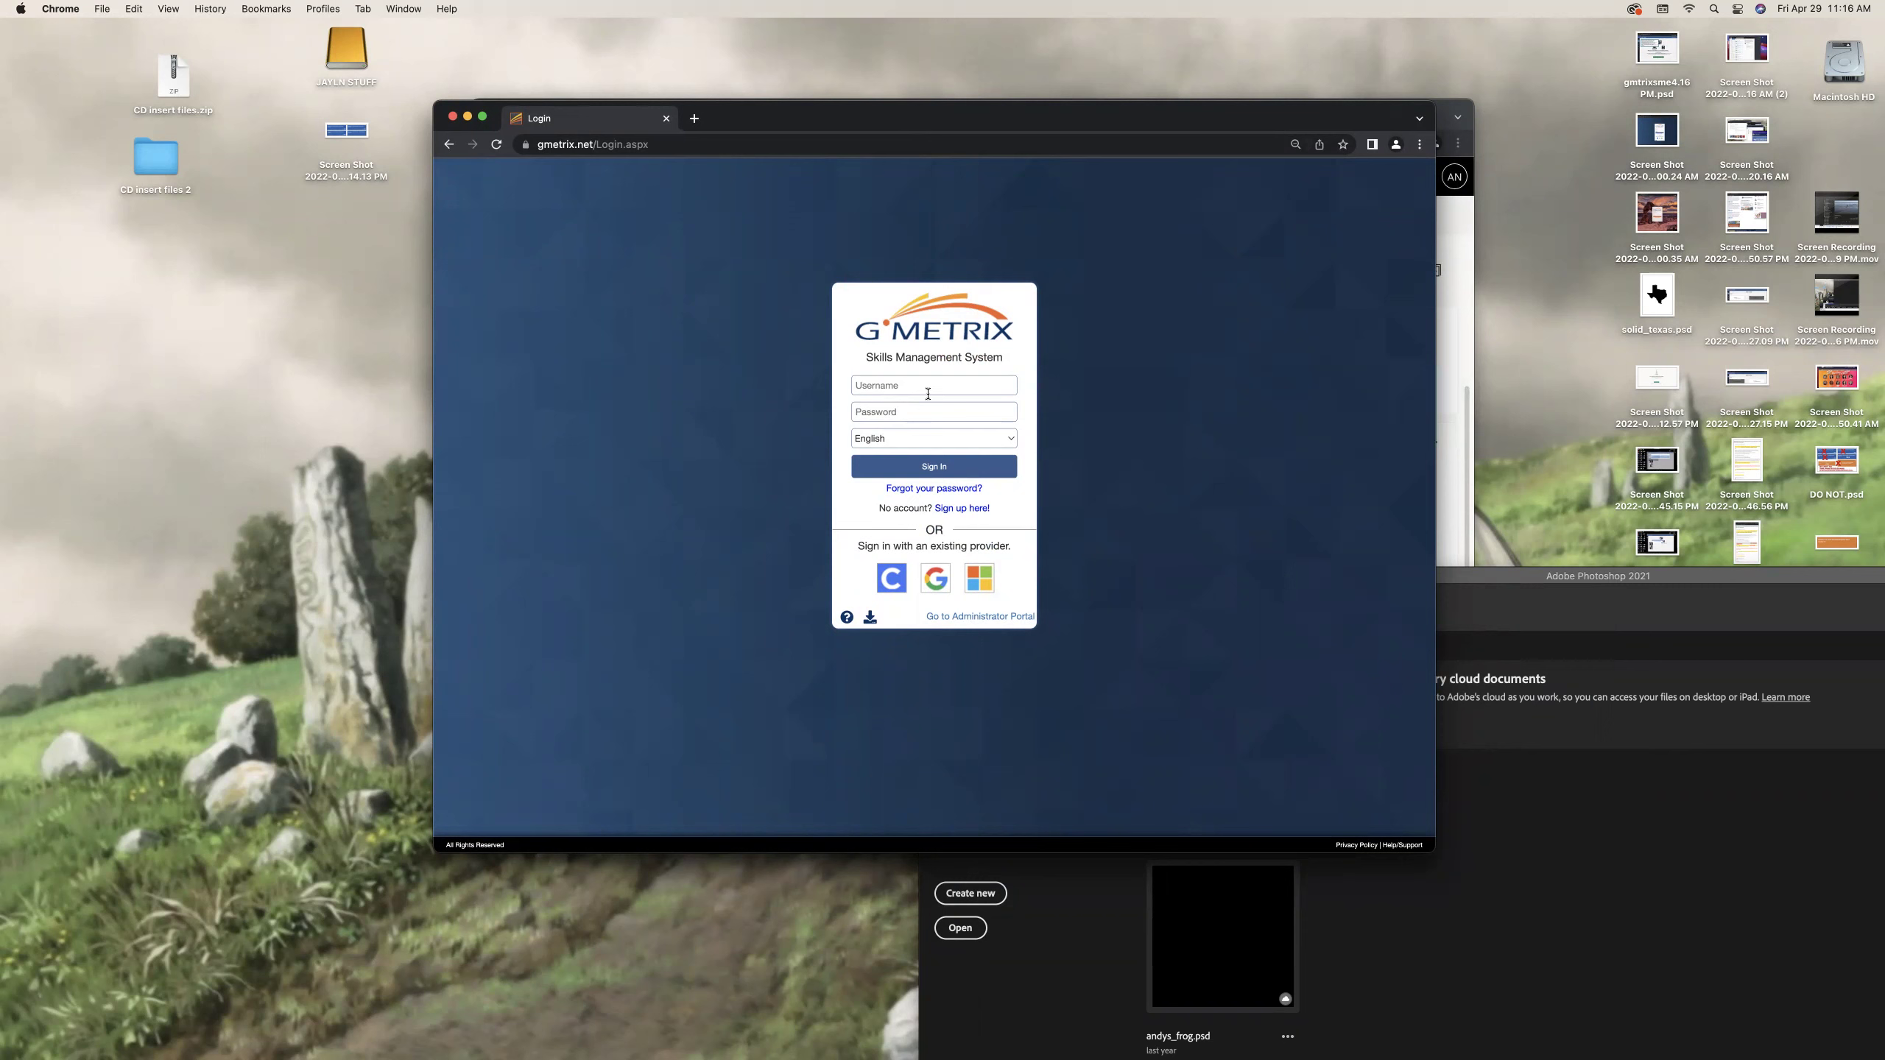
click(983, 618)
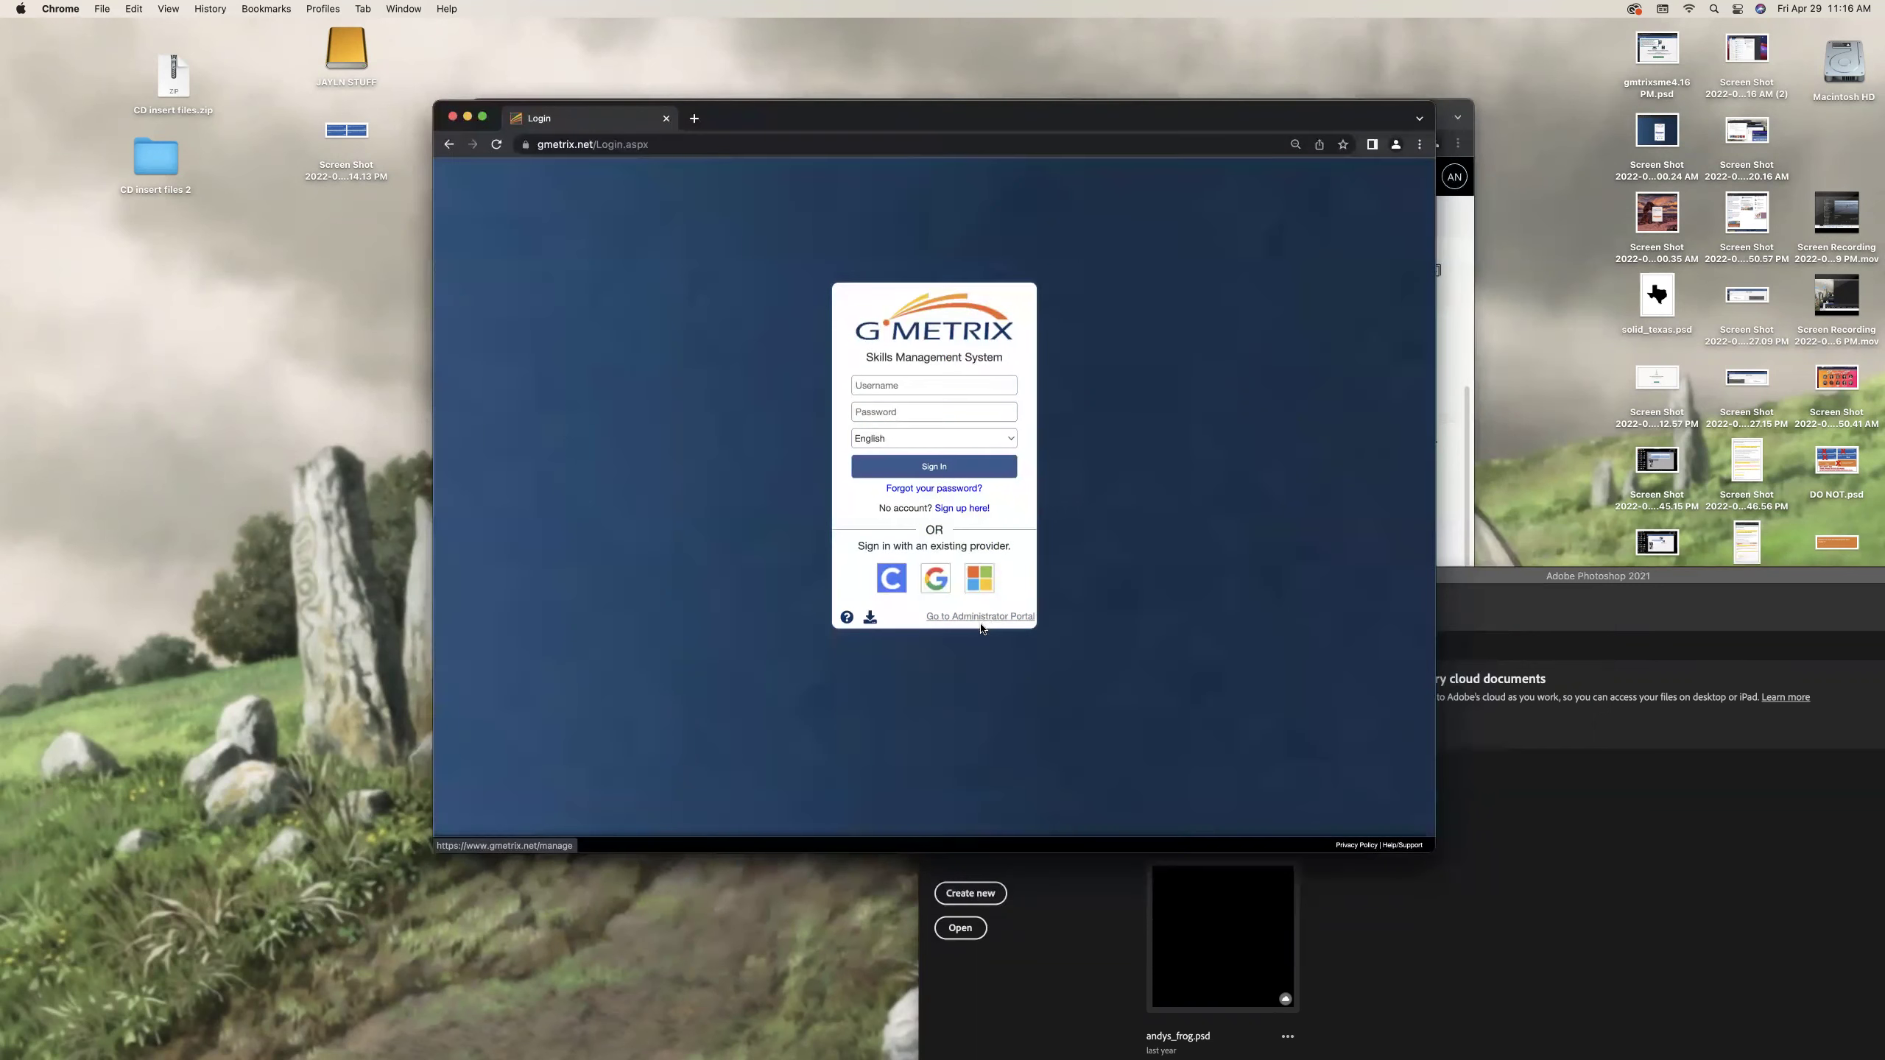
text(aanovo)
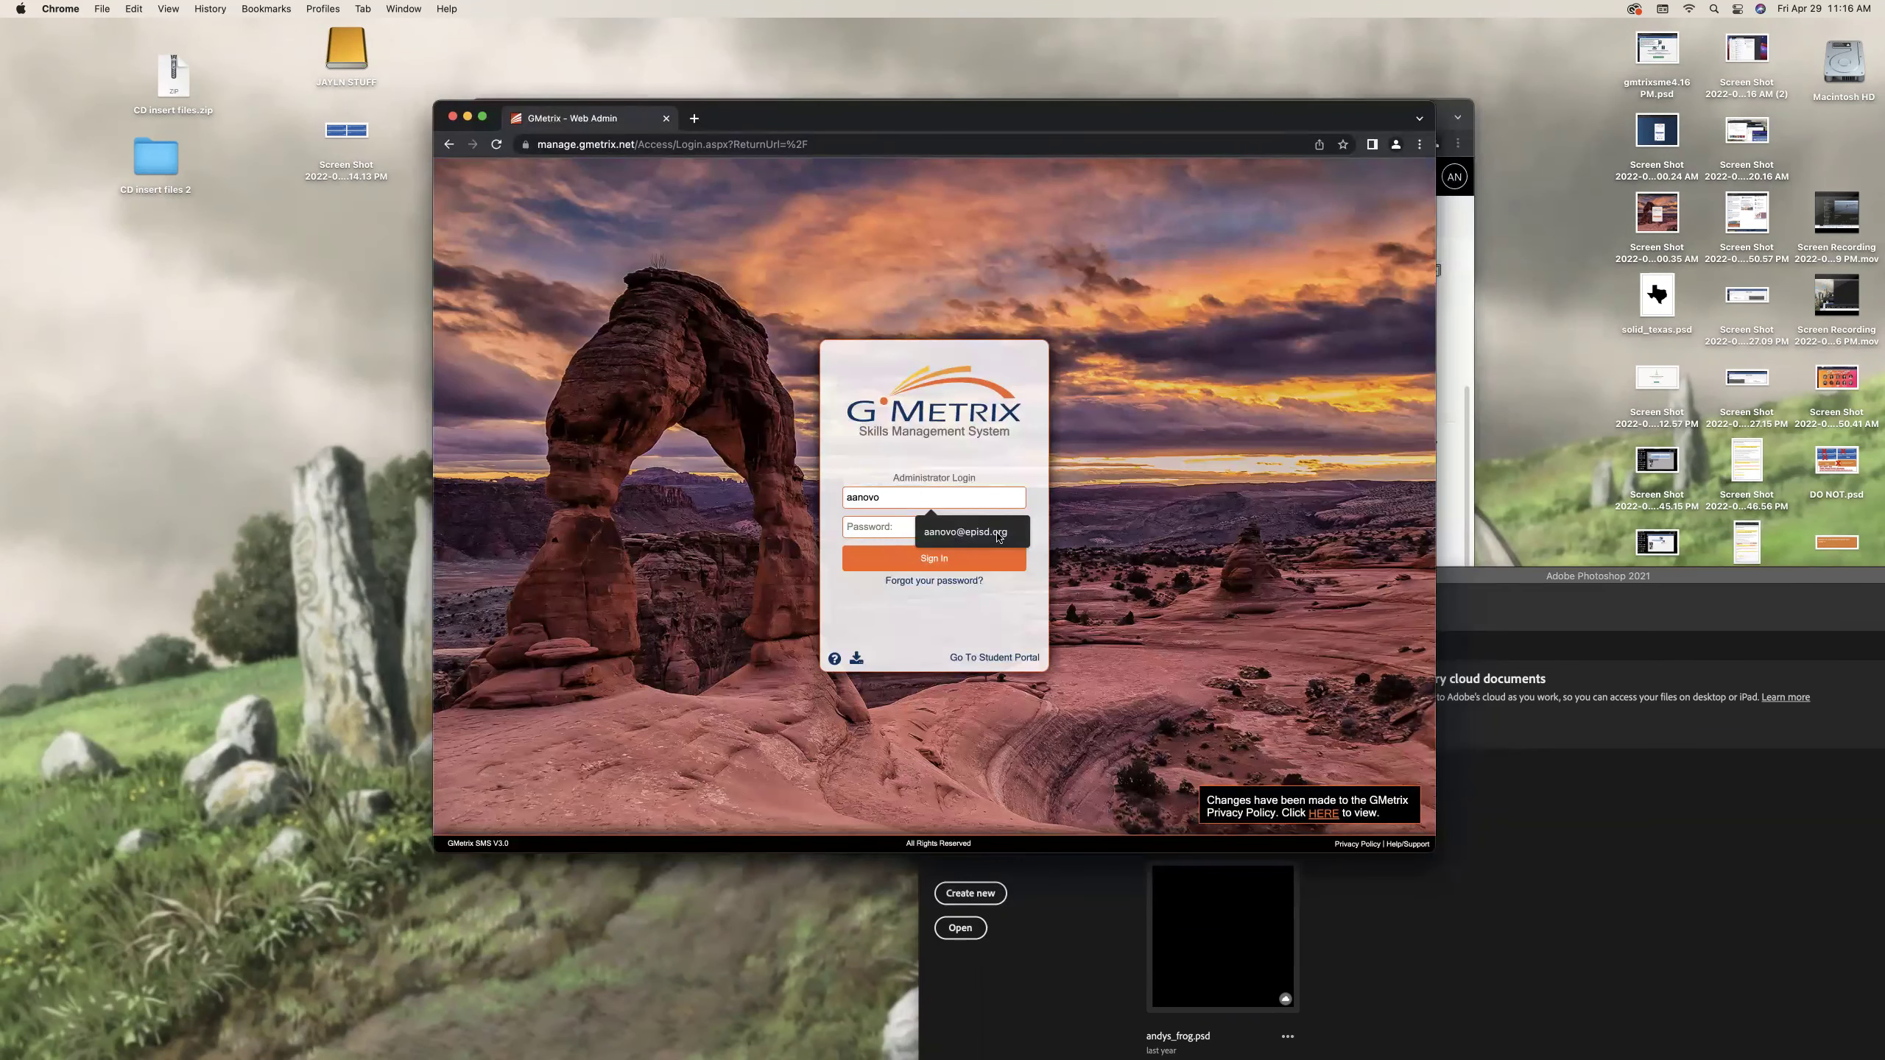
Sign in as the school administrator with the saved username and password, fixing a mistyped password.
click(997, 531)
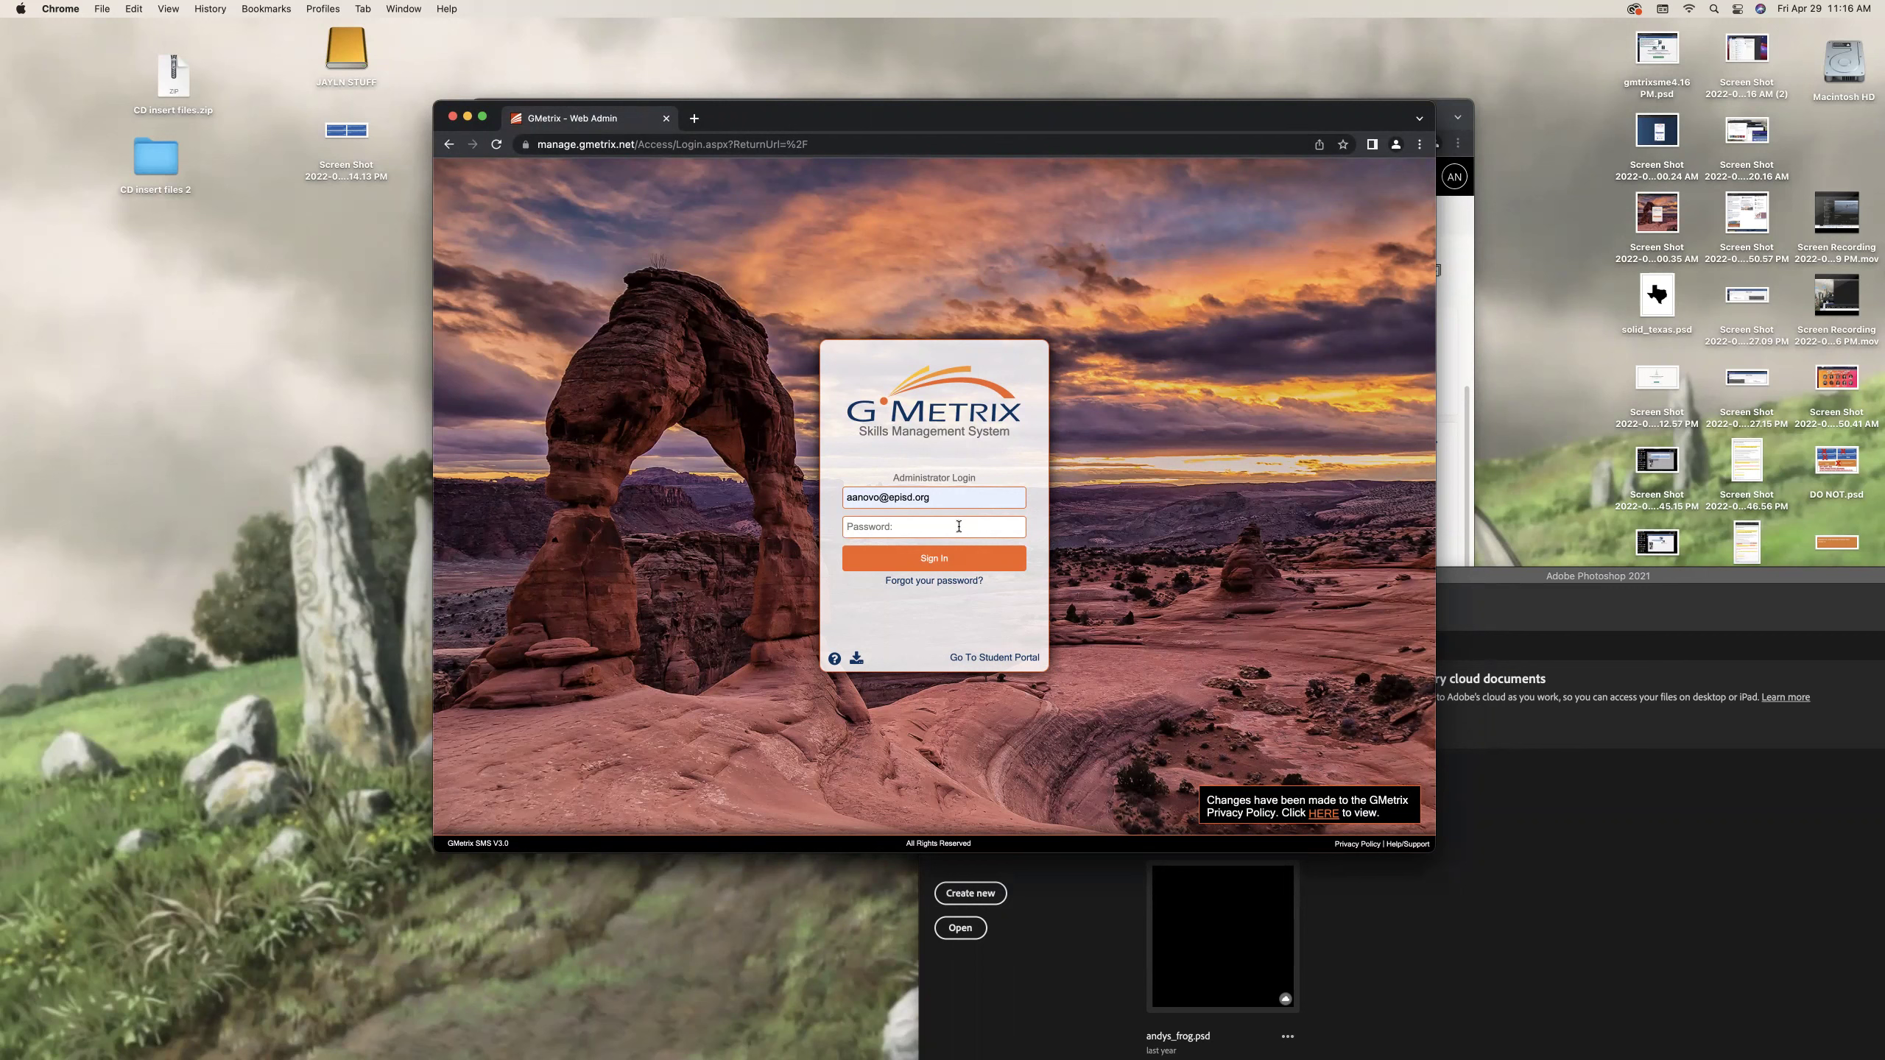
click(958, 526)
text(••••••)
key(BackSpace)
key(BackSpace)
key(BackSpace)
text(•••••••••)
key(Return)
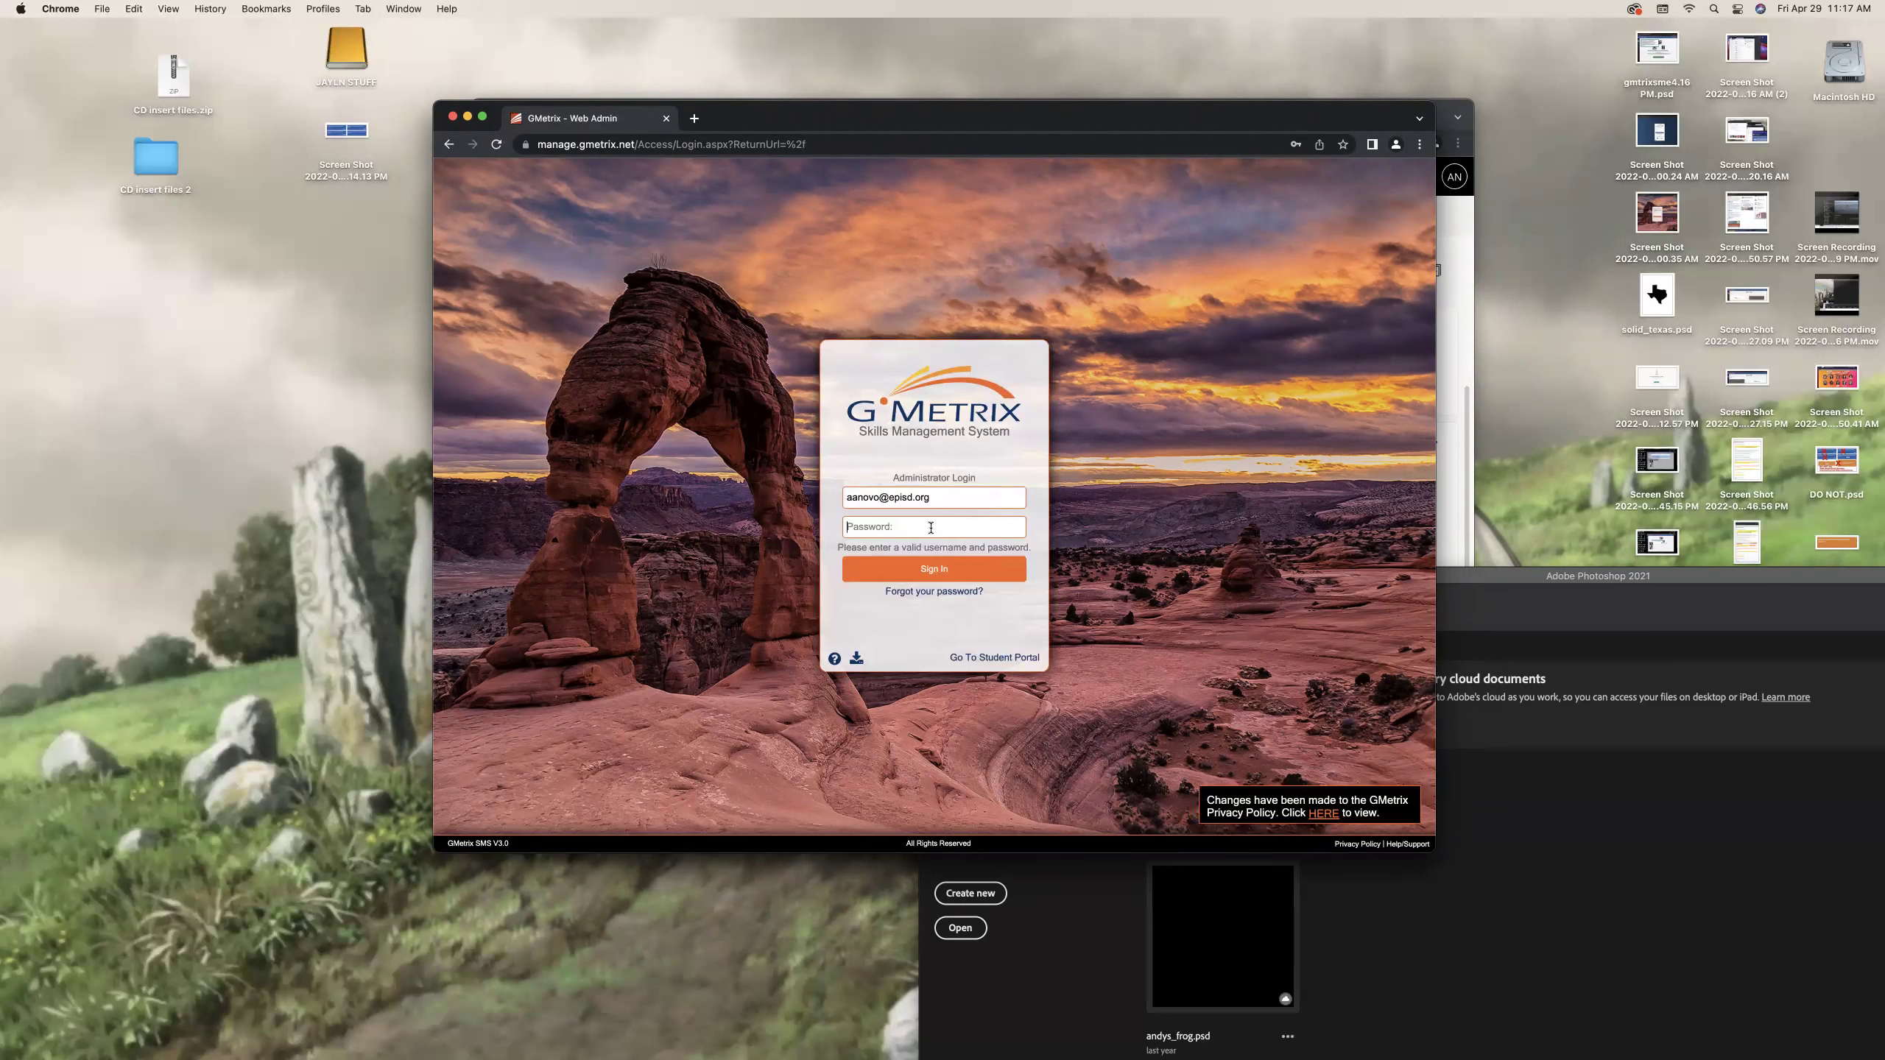
click(931, 527)
text(••)
key(Return)
text(•)
key(Return)
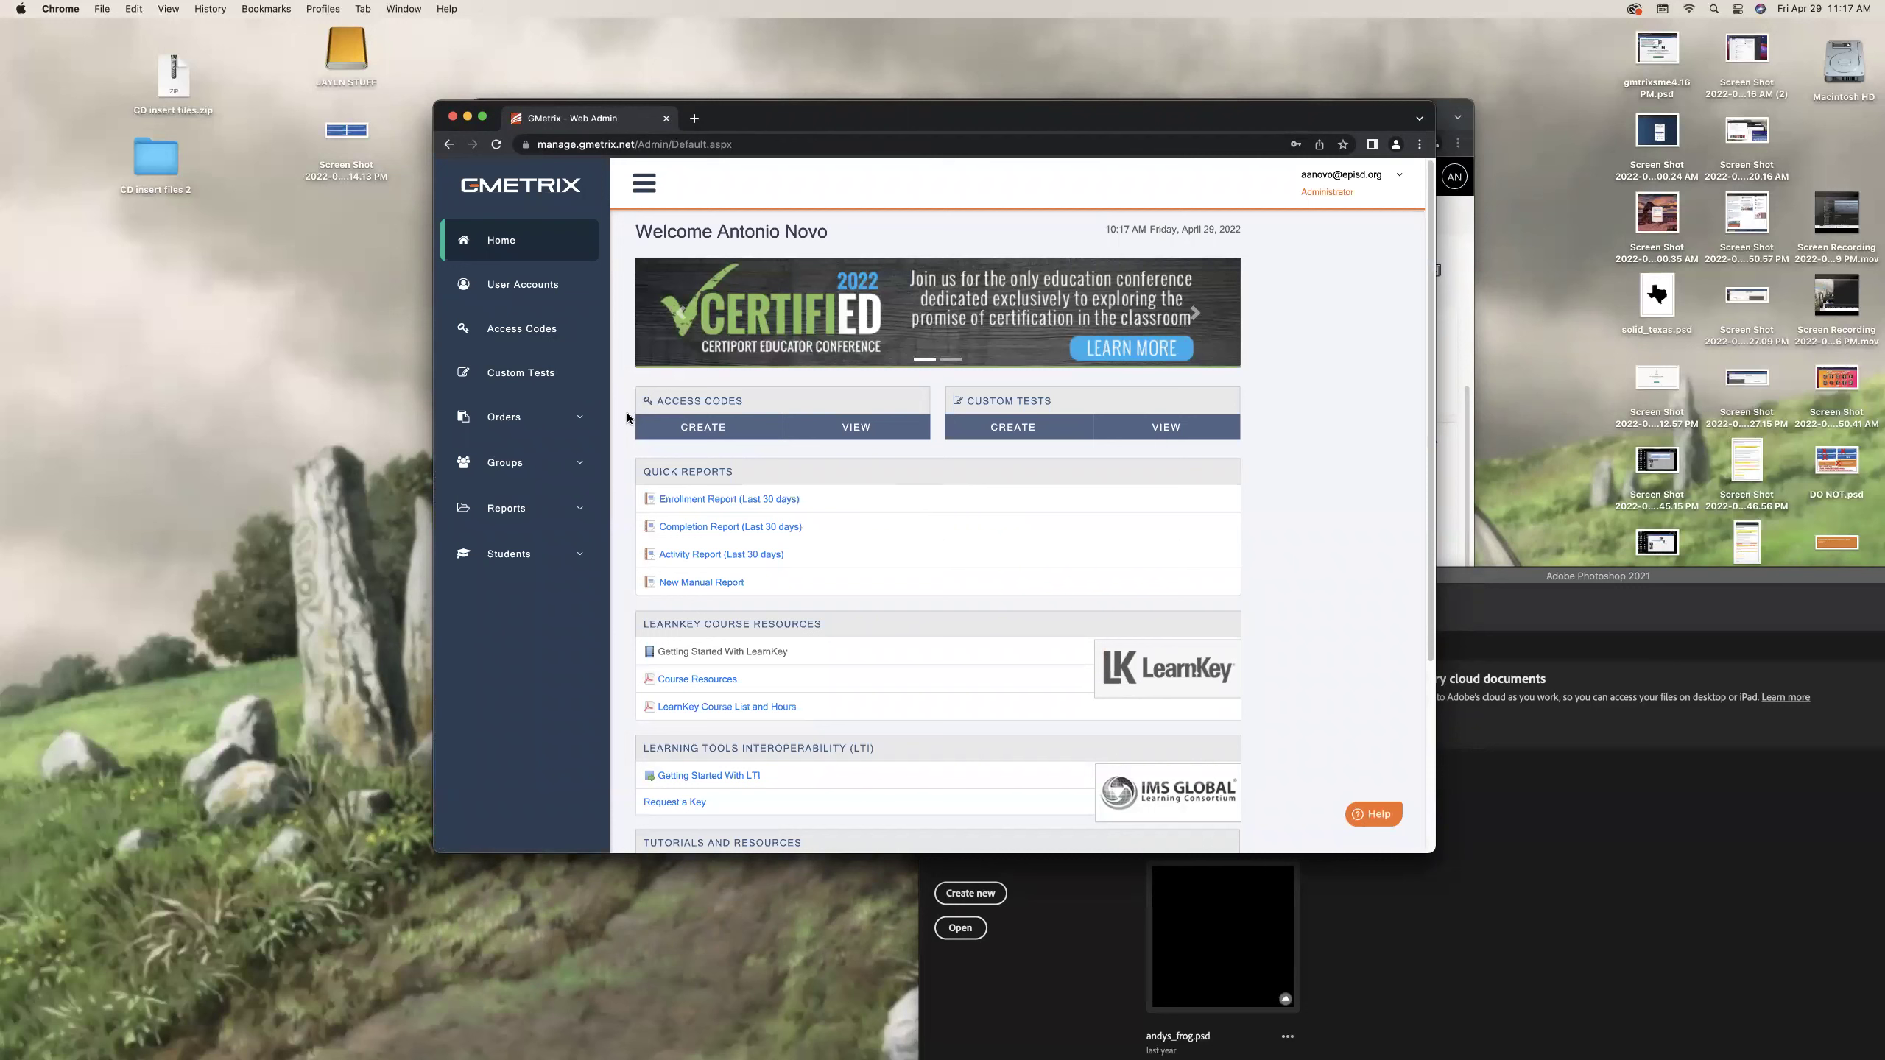
scroll(853, 513, down, 1)
scroll(742, 673, down, 1)
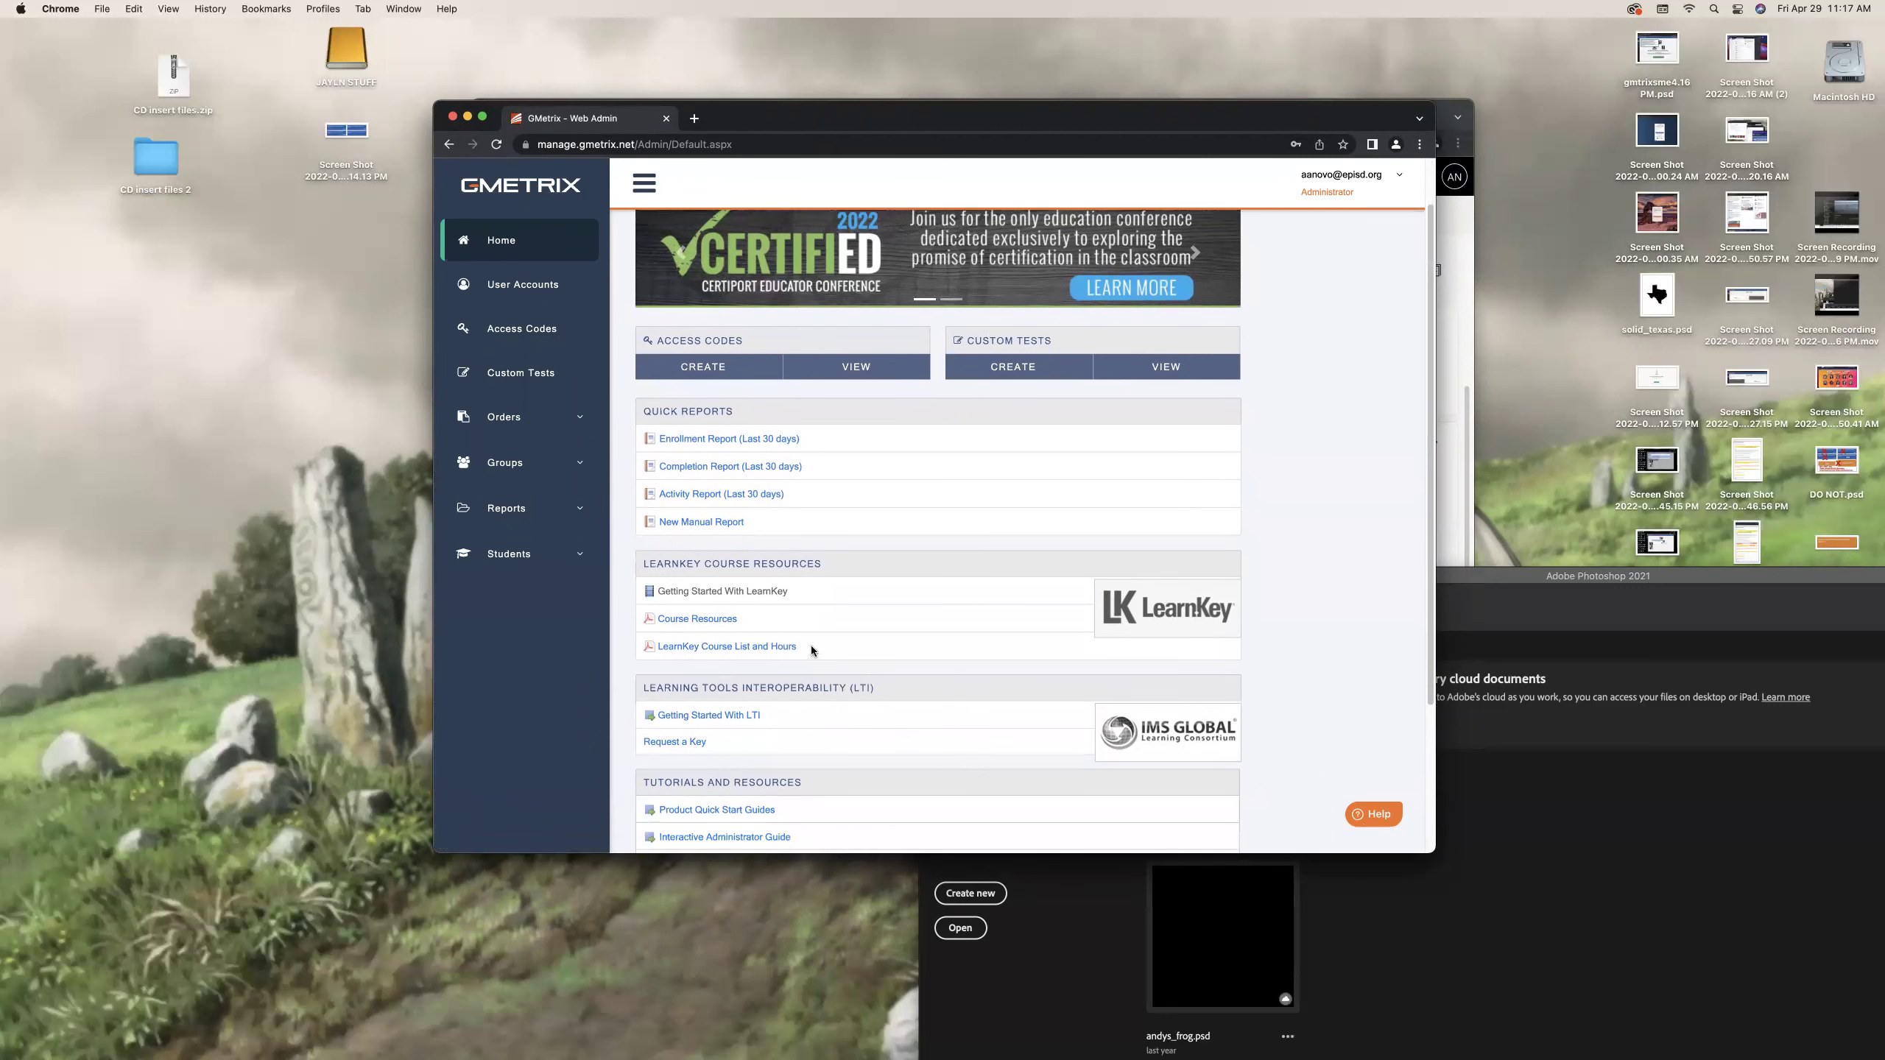
scroll(786, 668, up, 2)
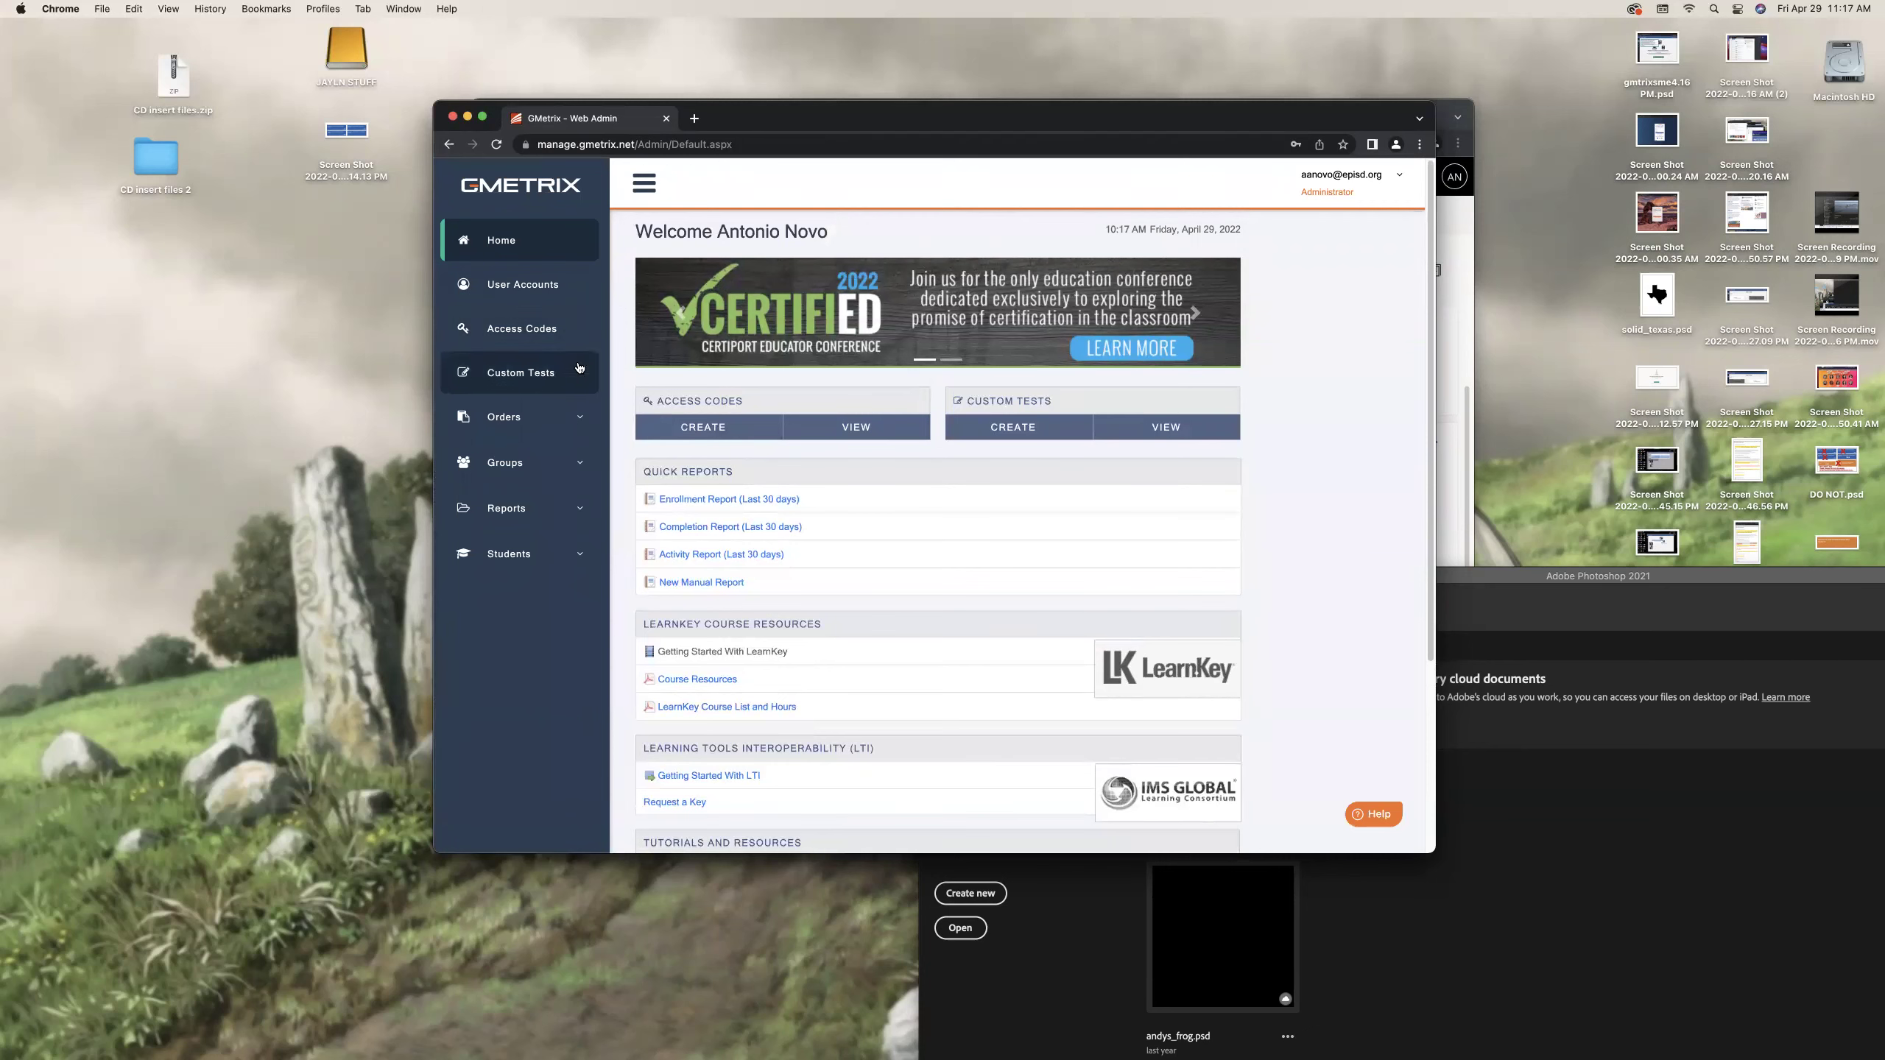
click(537, 339)
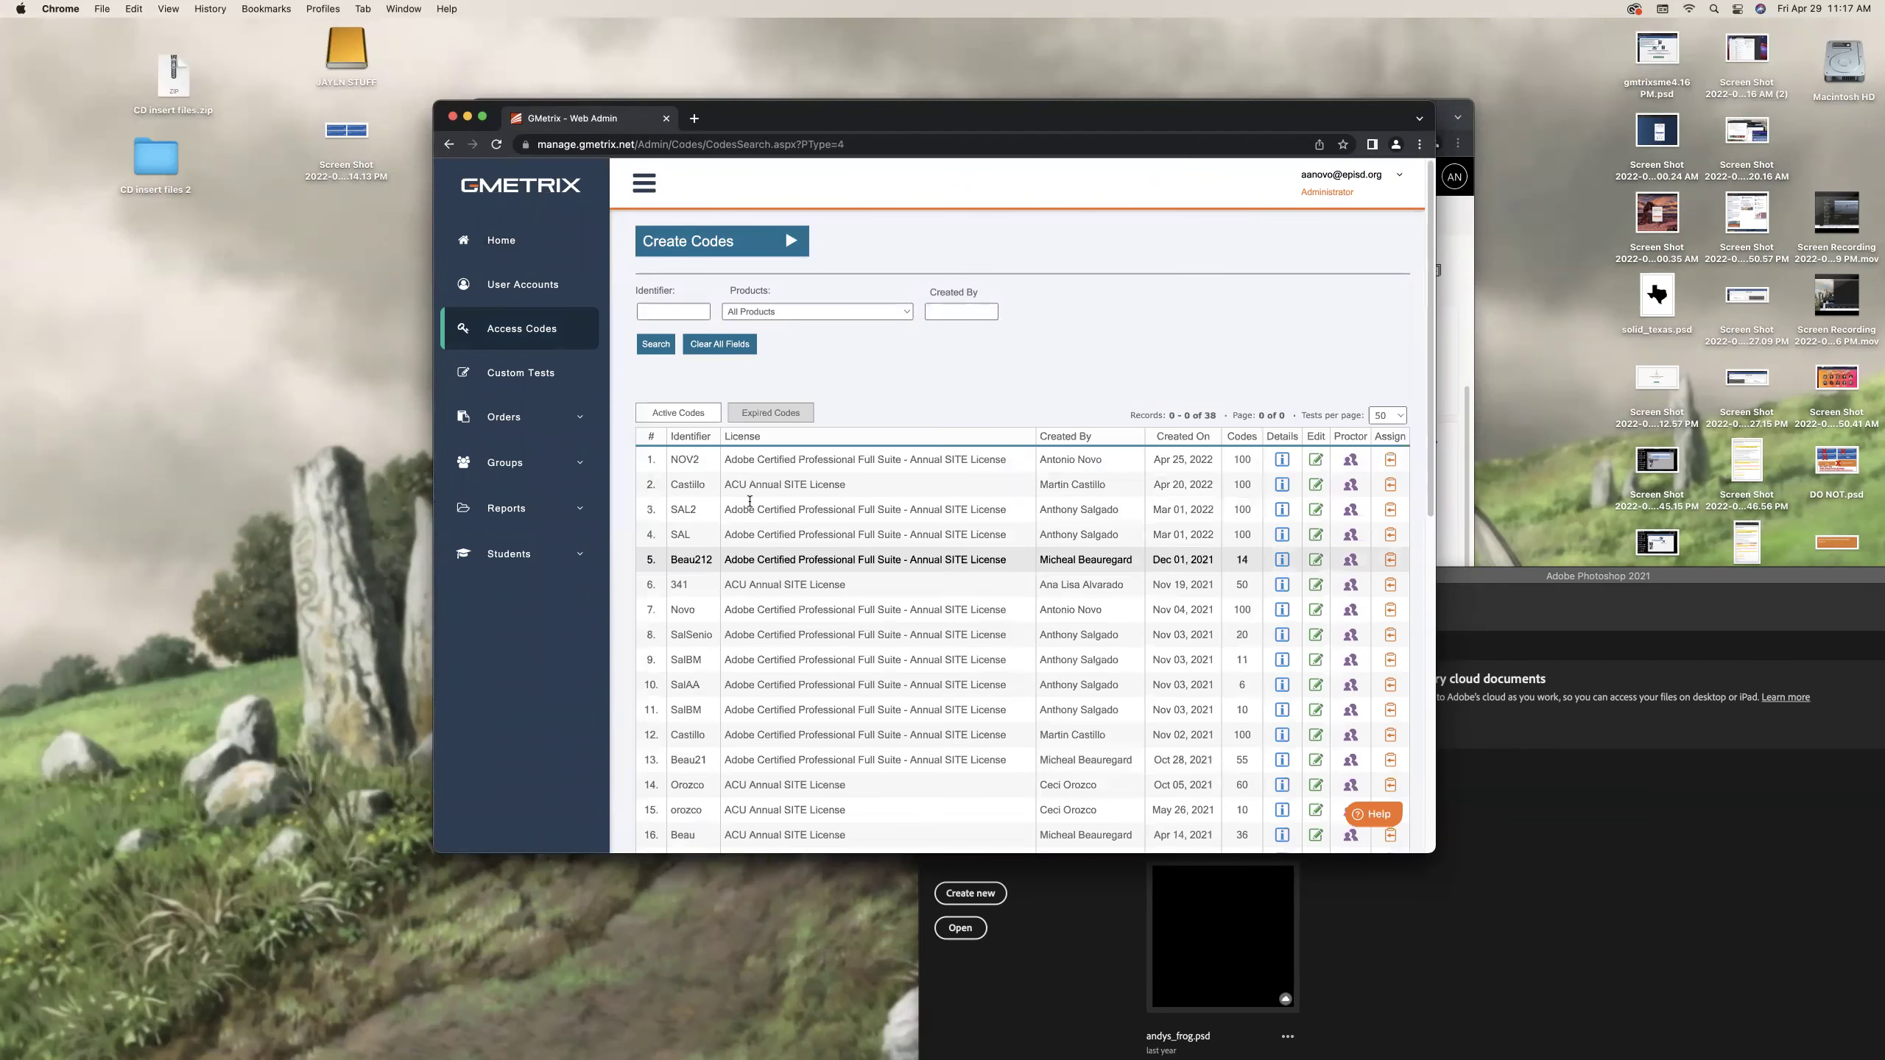
Create an Adobe Certified Professional Full Suite access code with identifier NOV3 and 100 students.
click(791, 244)
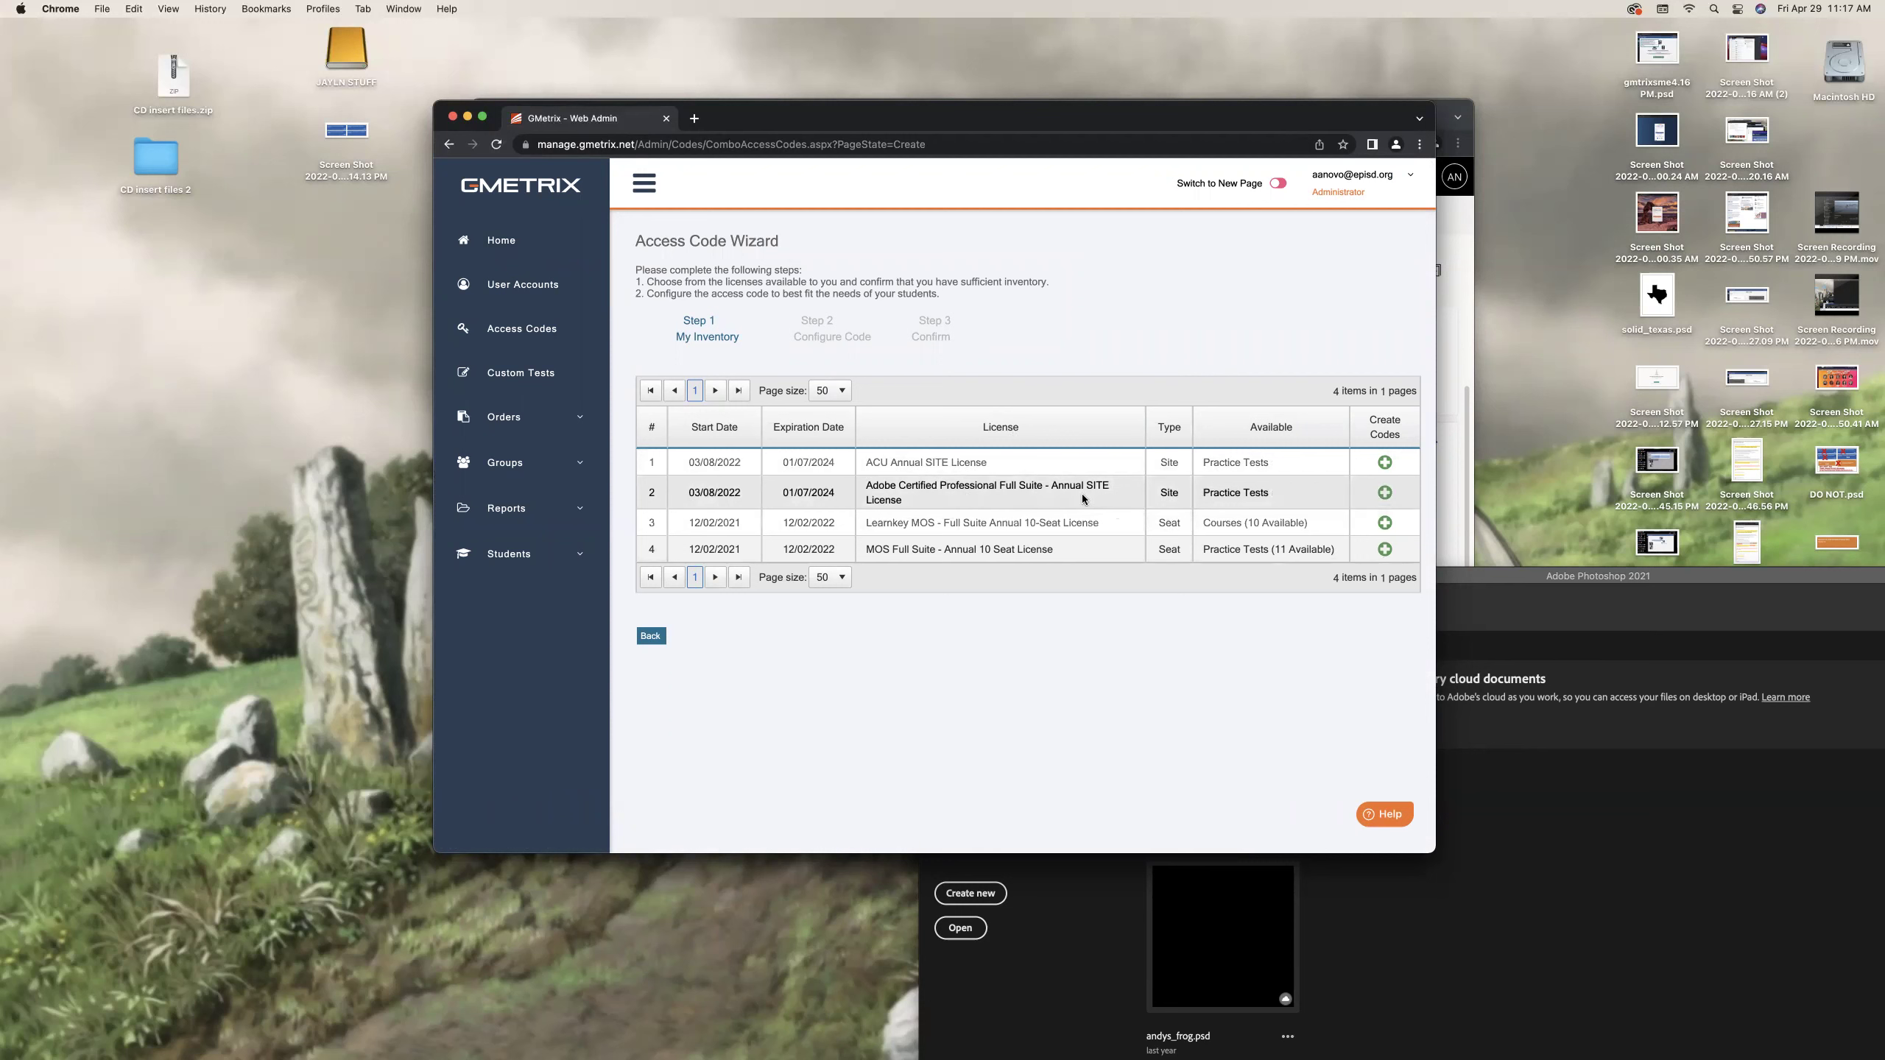
click(1390, 493)
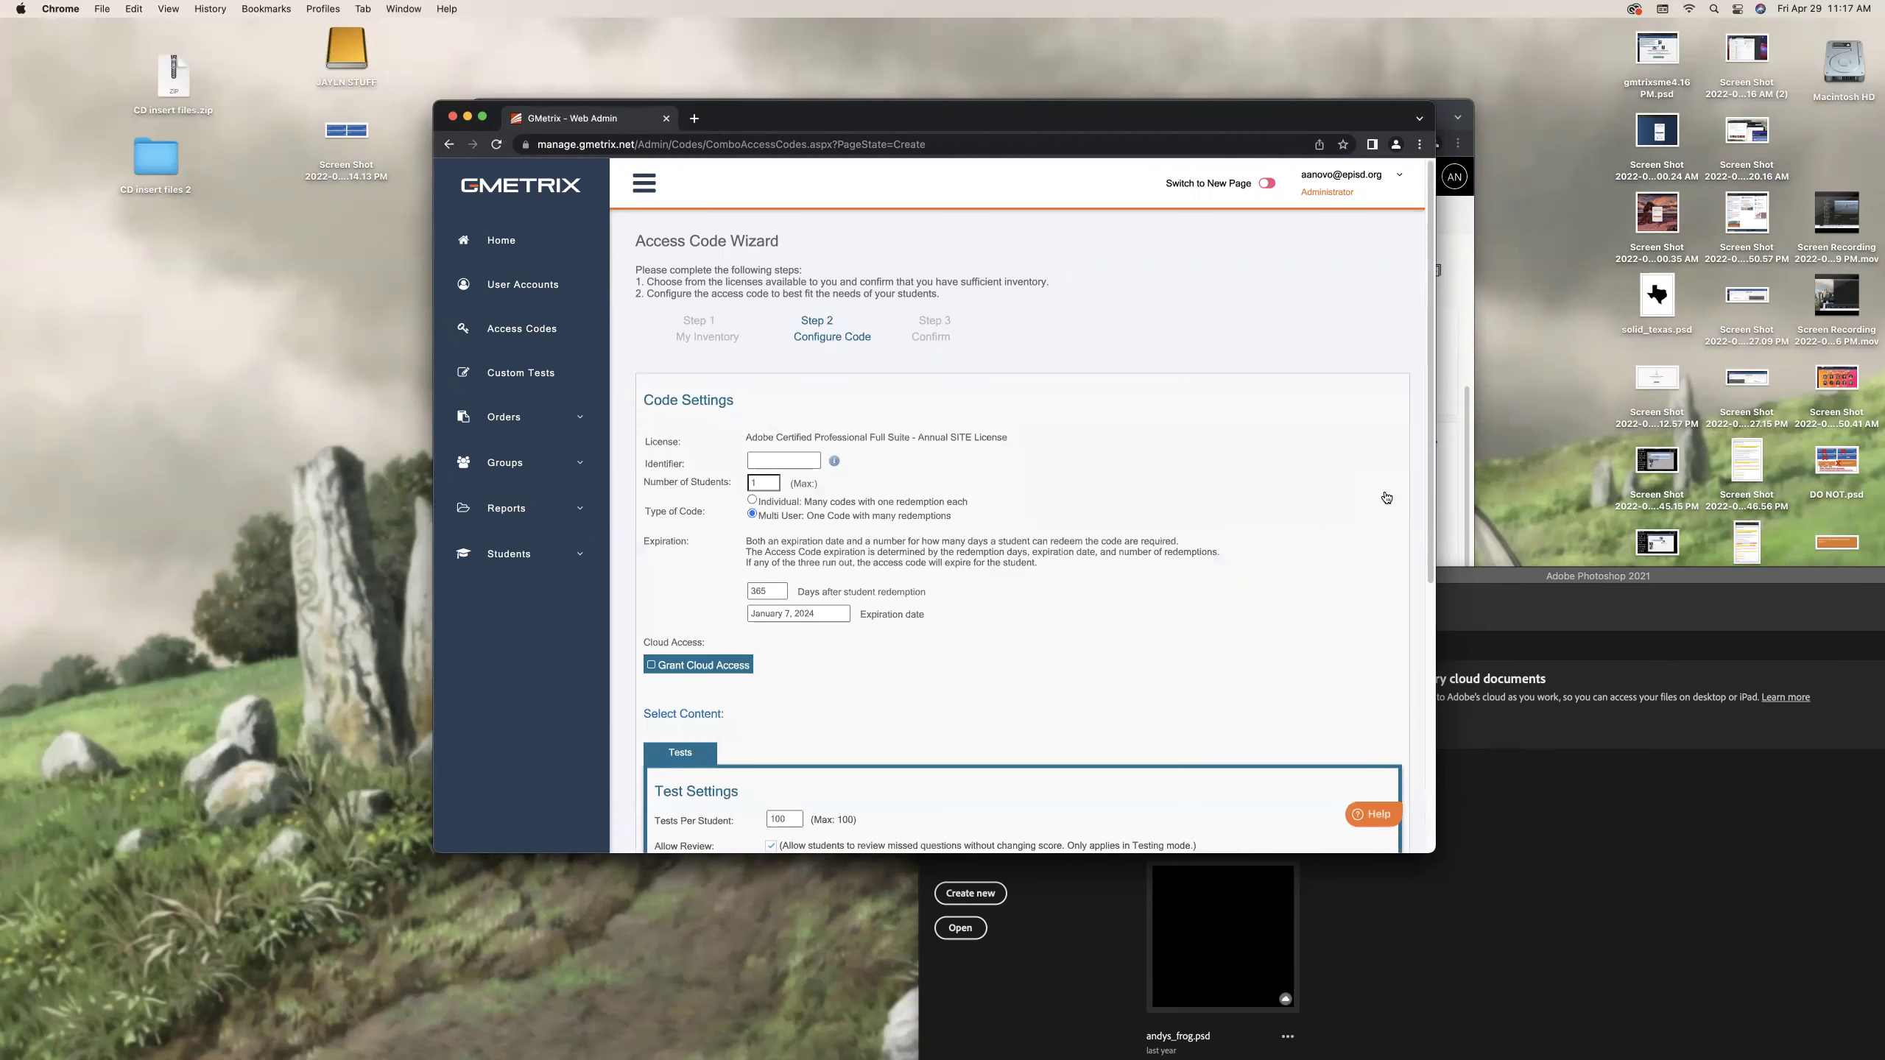
click(793, 460)
drag(769, 483, 755, 480)
text(4)
text(100)
scroll(1027, 642, down, 2)
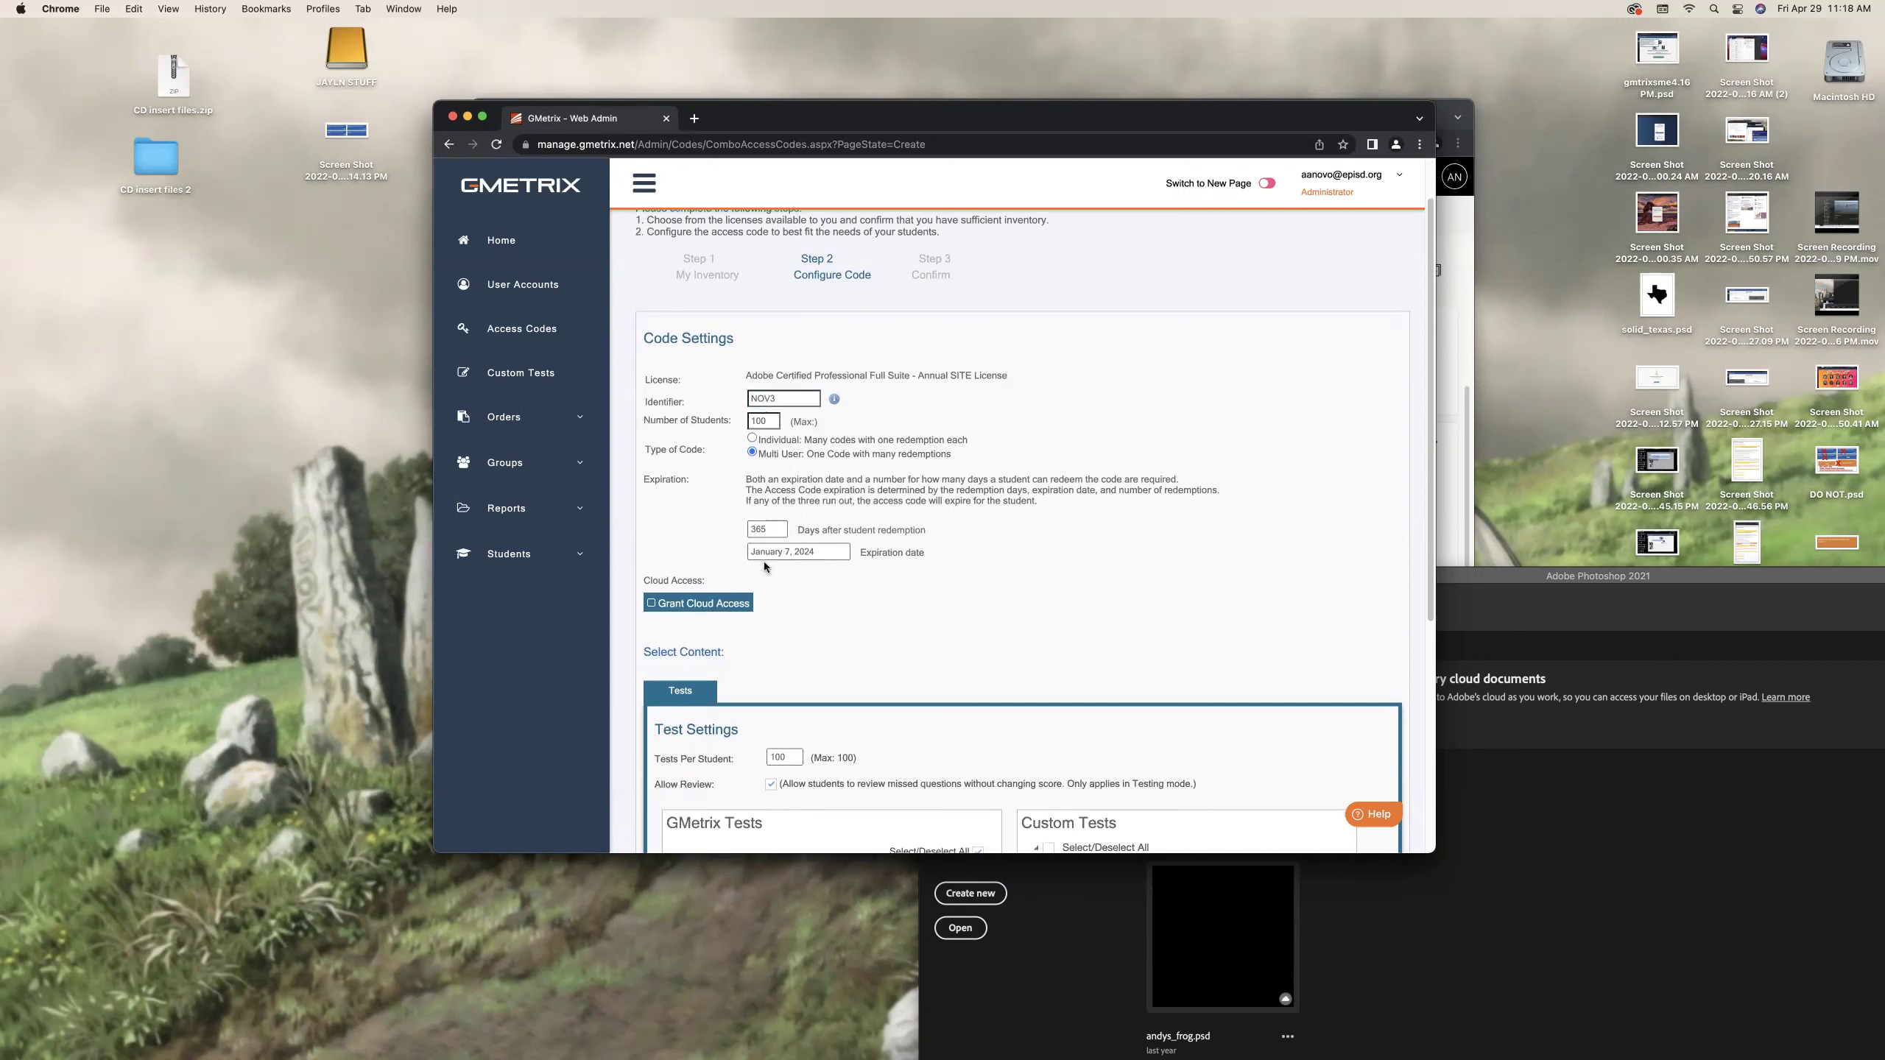
scroll(826, 591, down, 2)
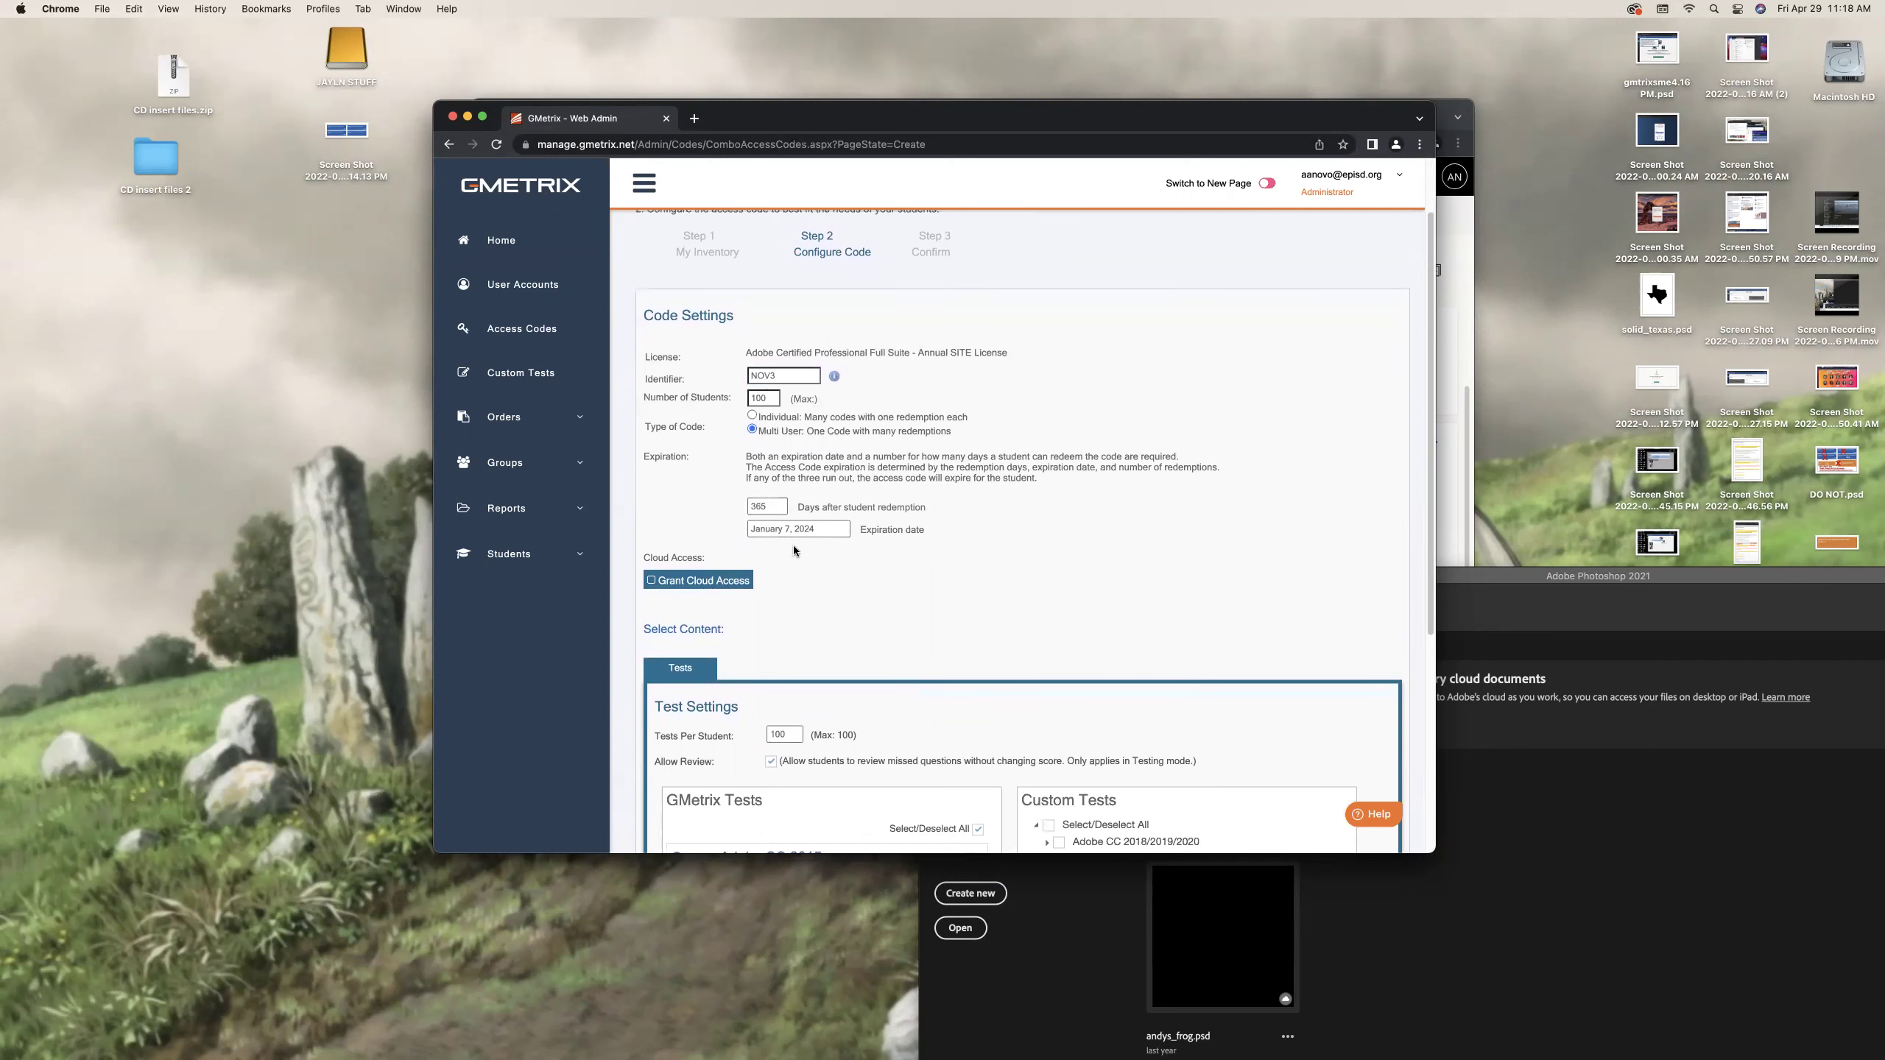
Select all Adobe CC 2018/2019/2020 tests for the code, then collapse that group.
scroll(1072, 591, down, 5)
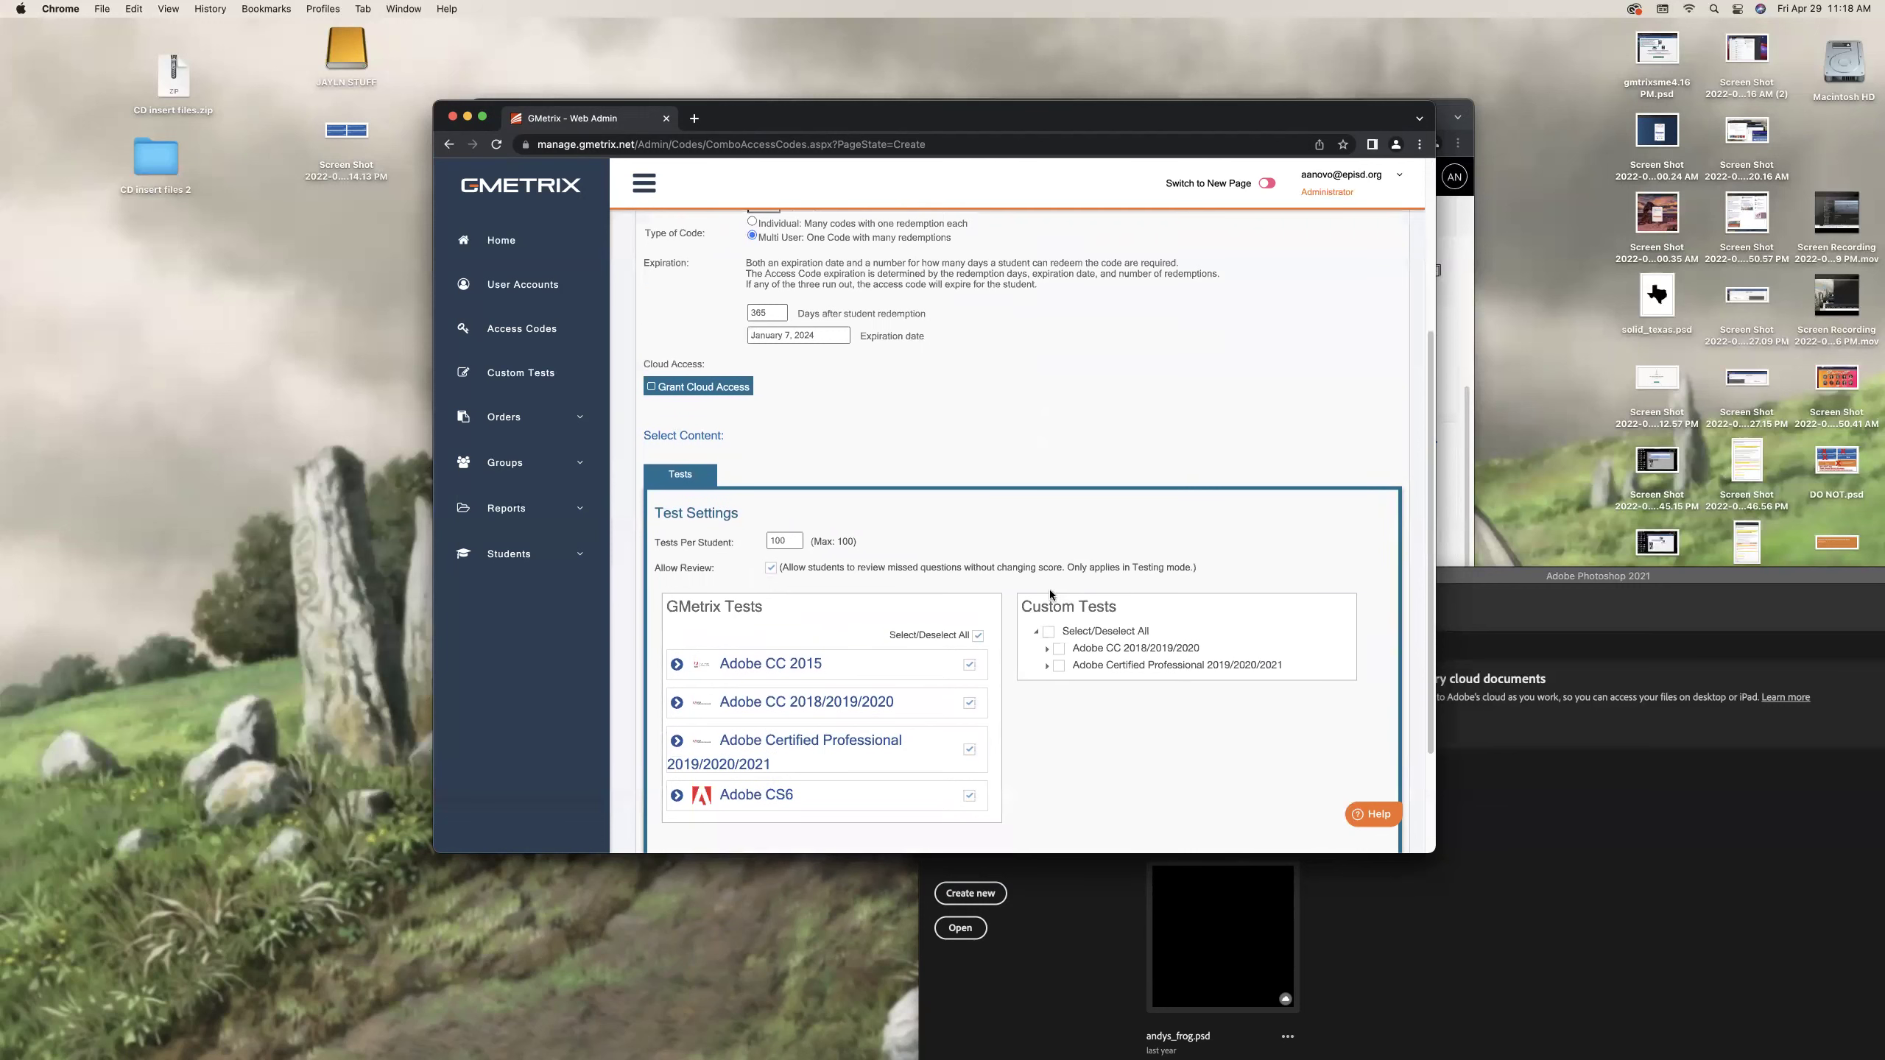
scroll(1031, 577, down, 3)
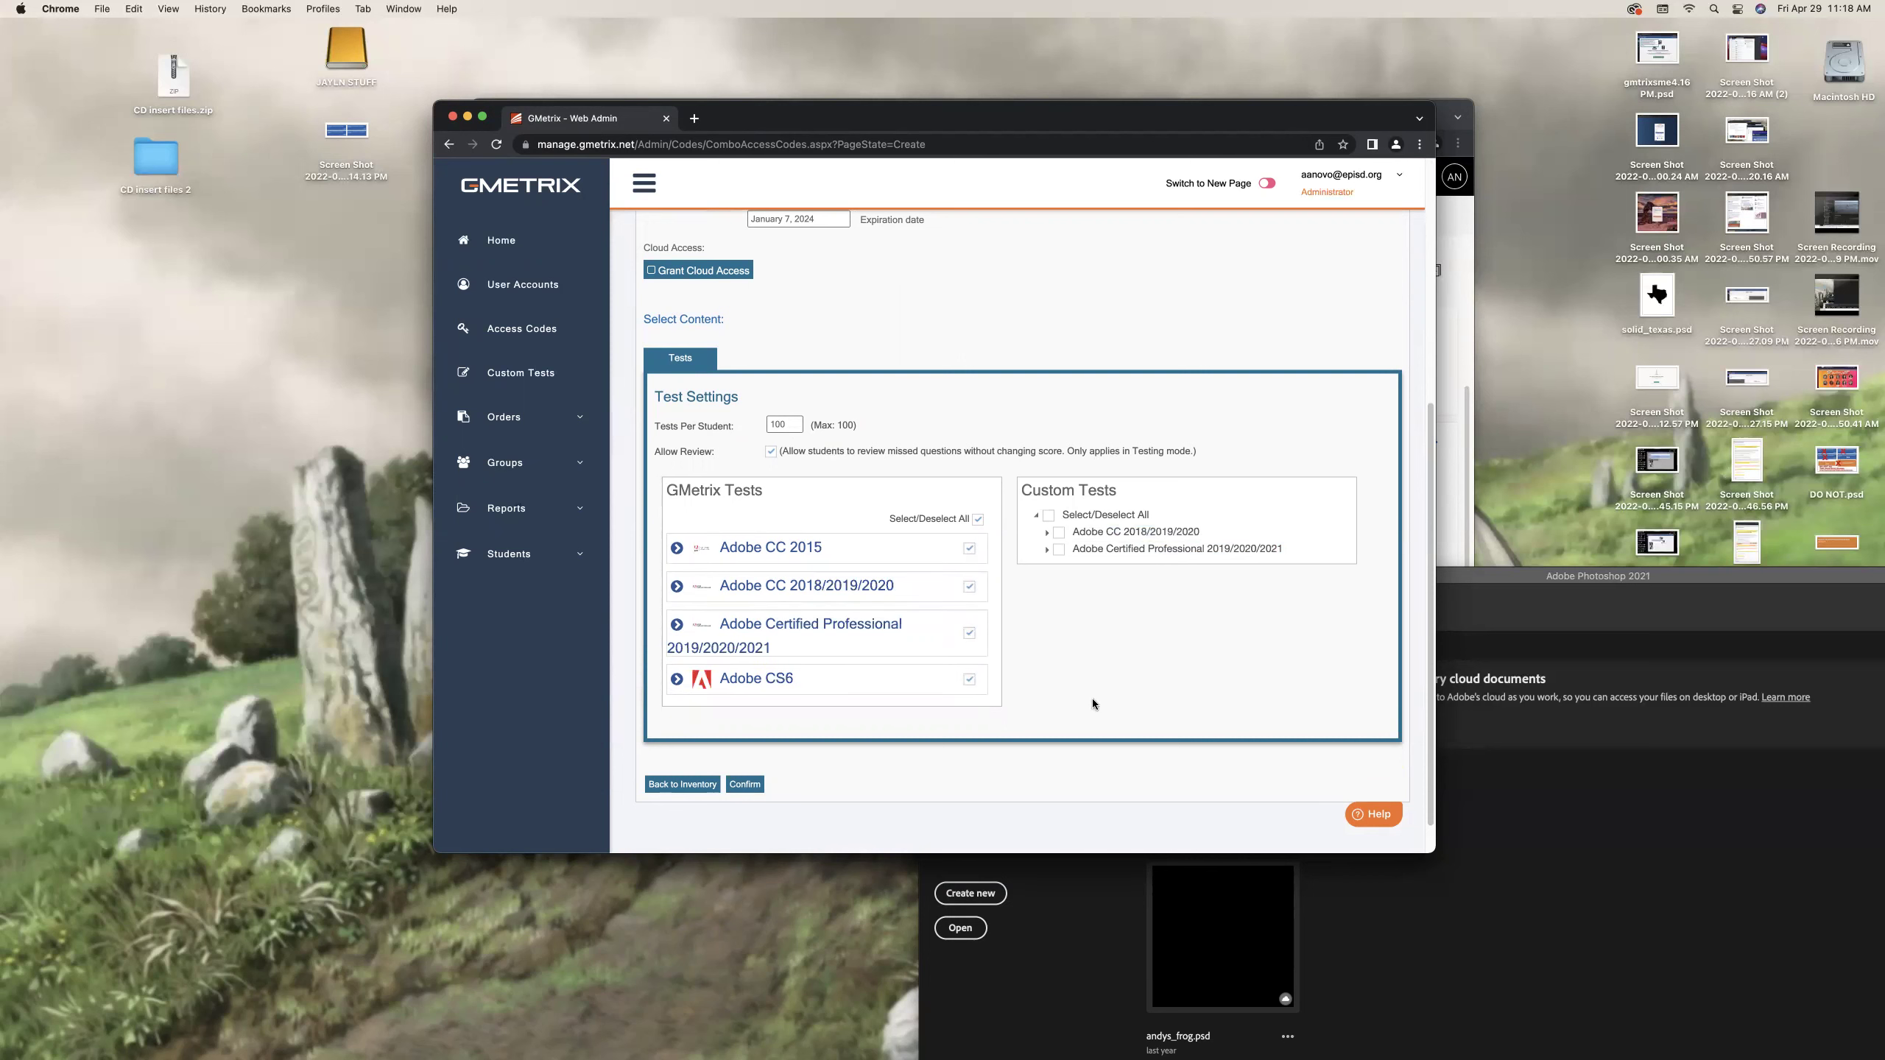
click(915, 589)
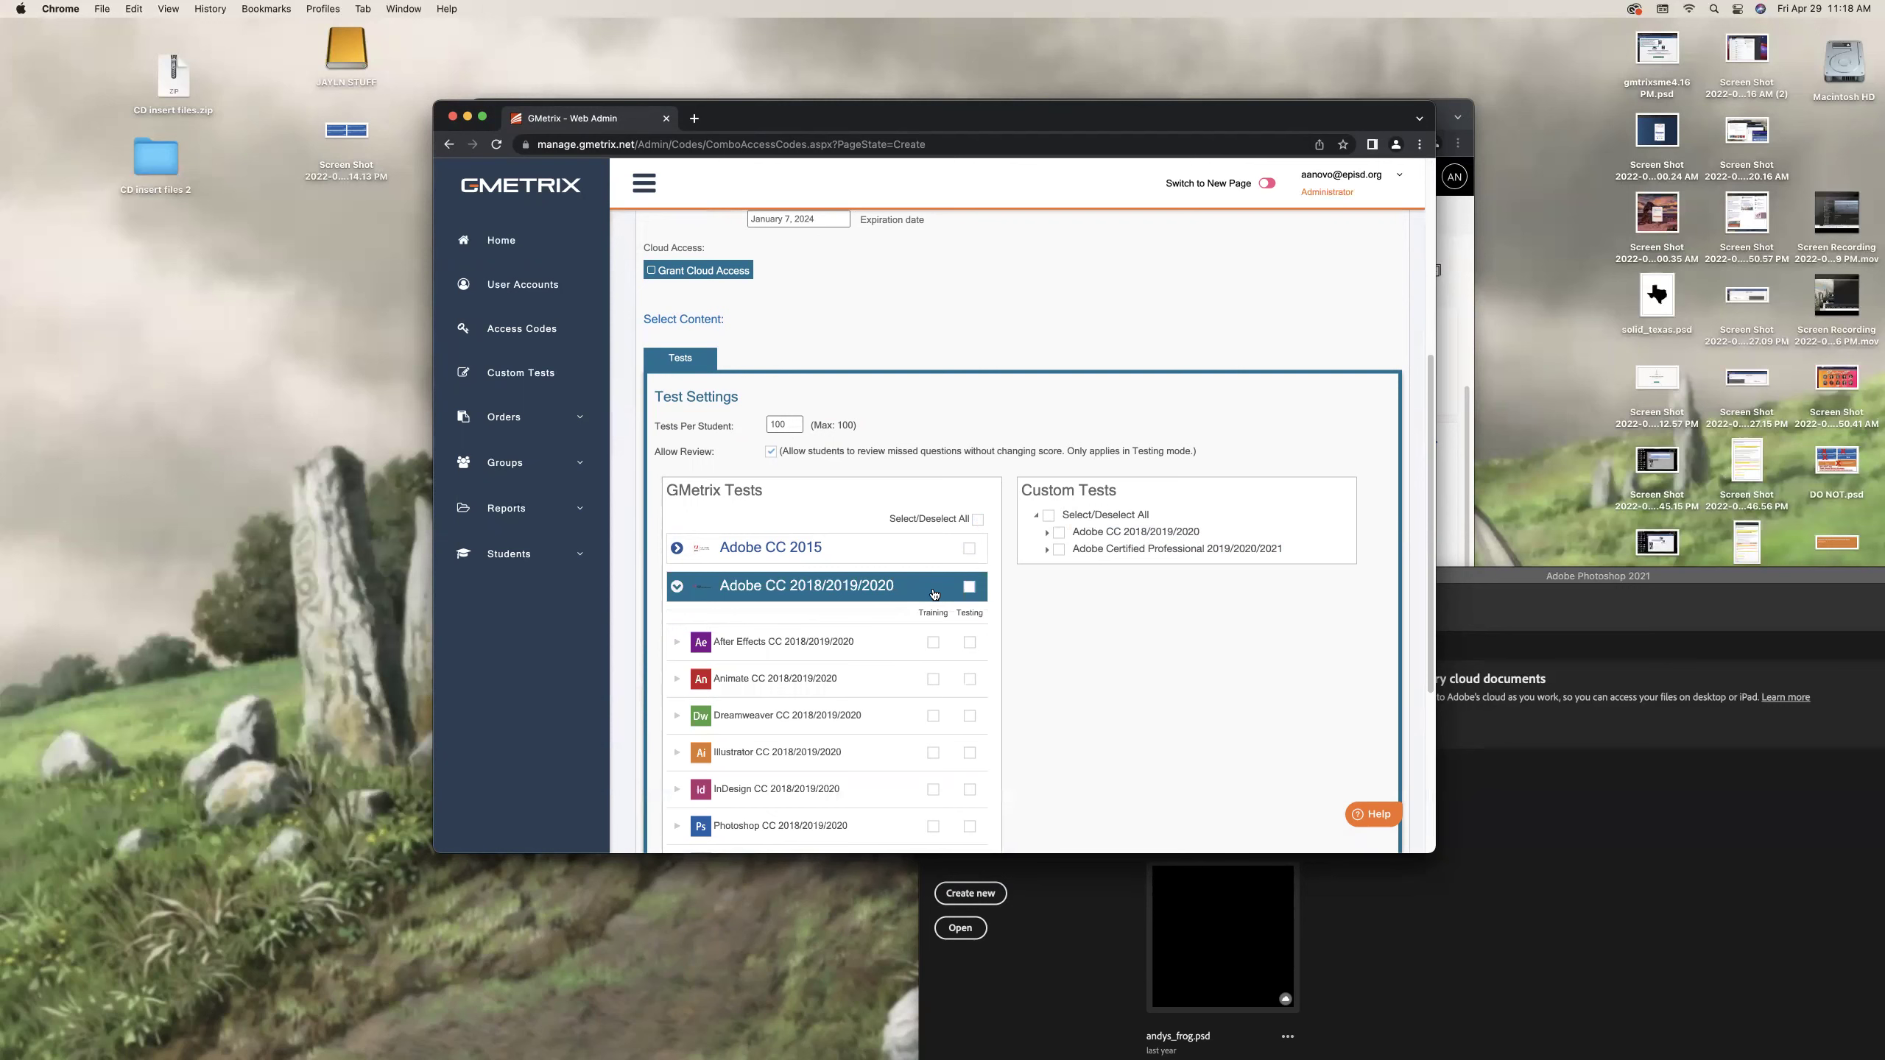
click(968, 588)
click(923, 591)
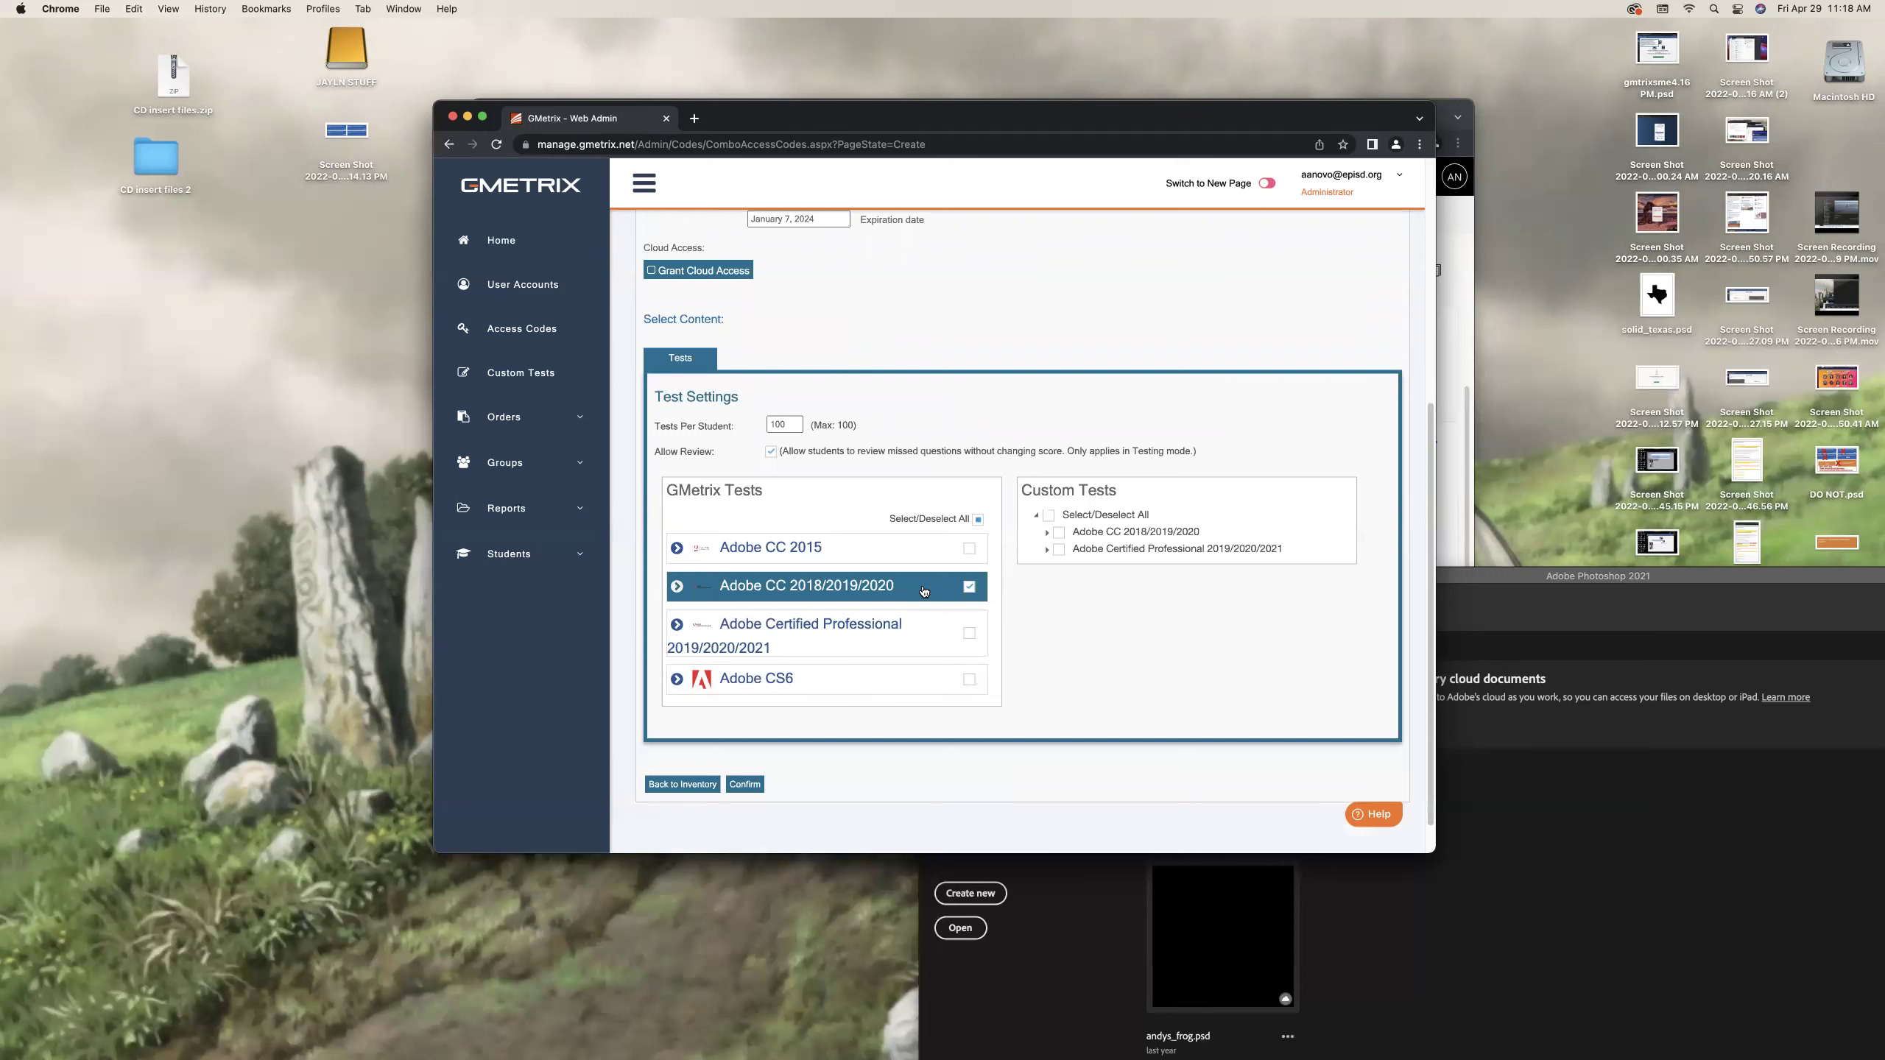
click(923, 590)
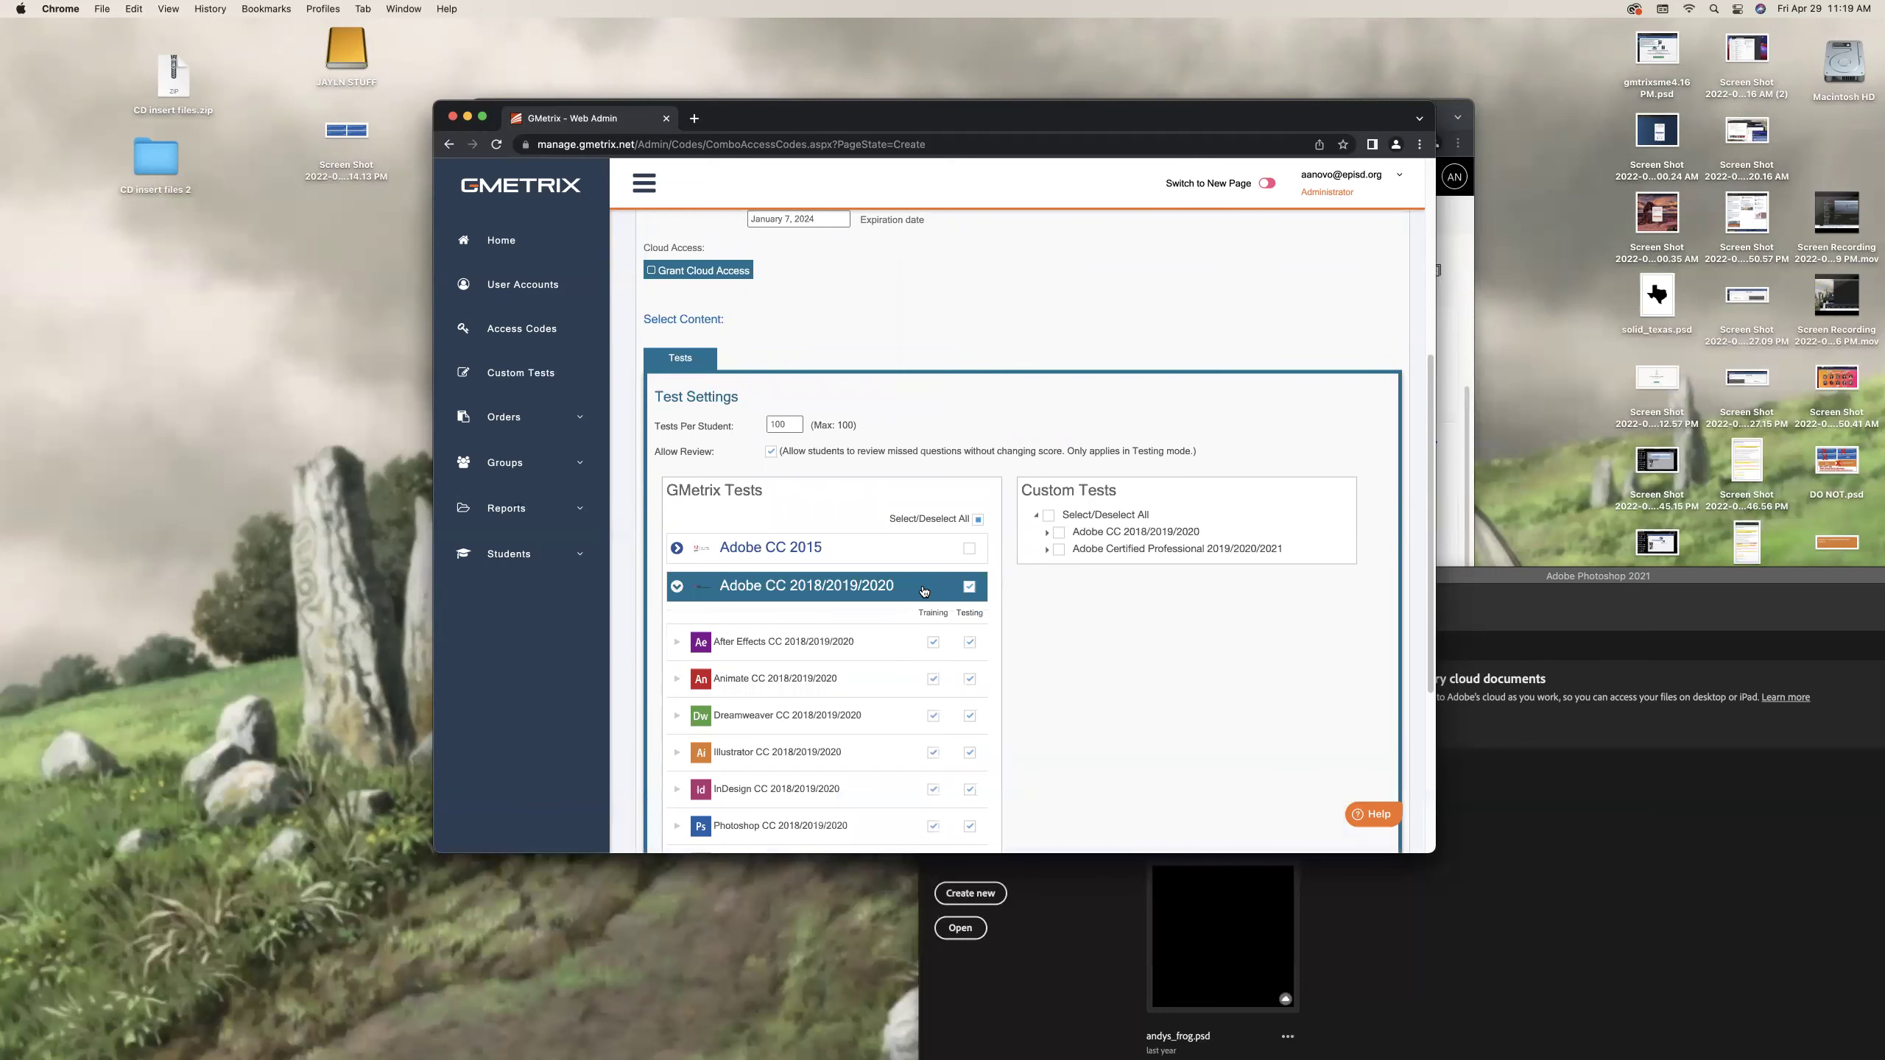
scroll(928, 683, down, 2)
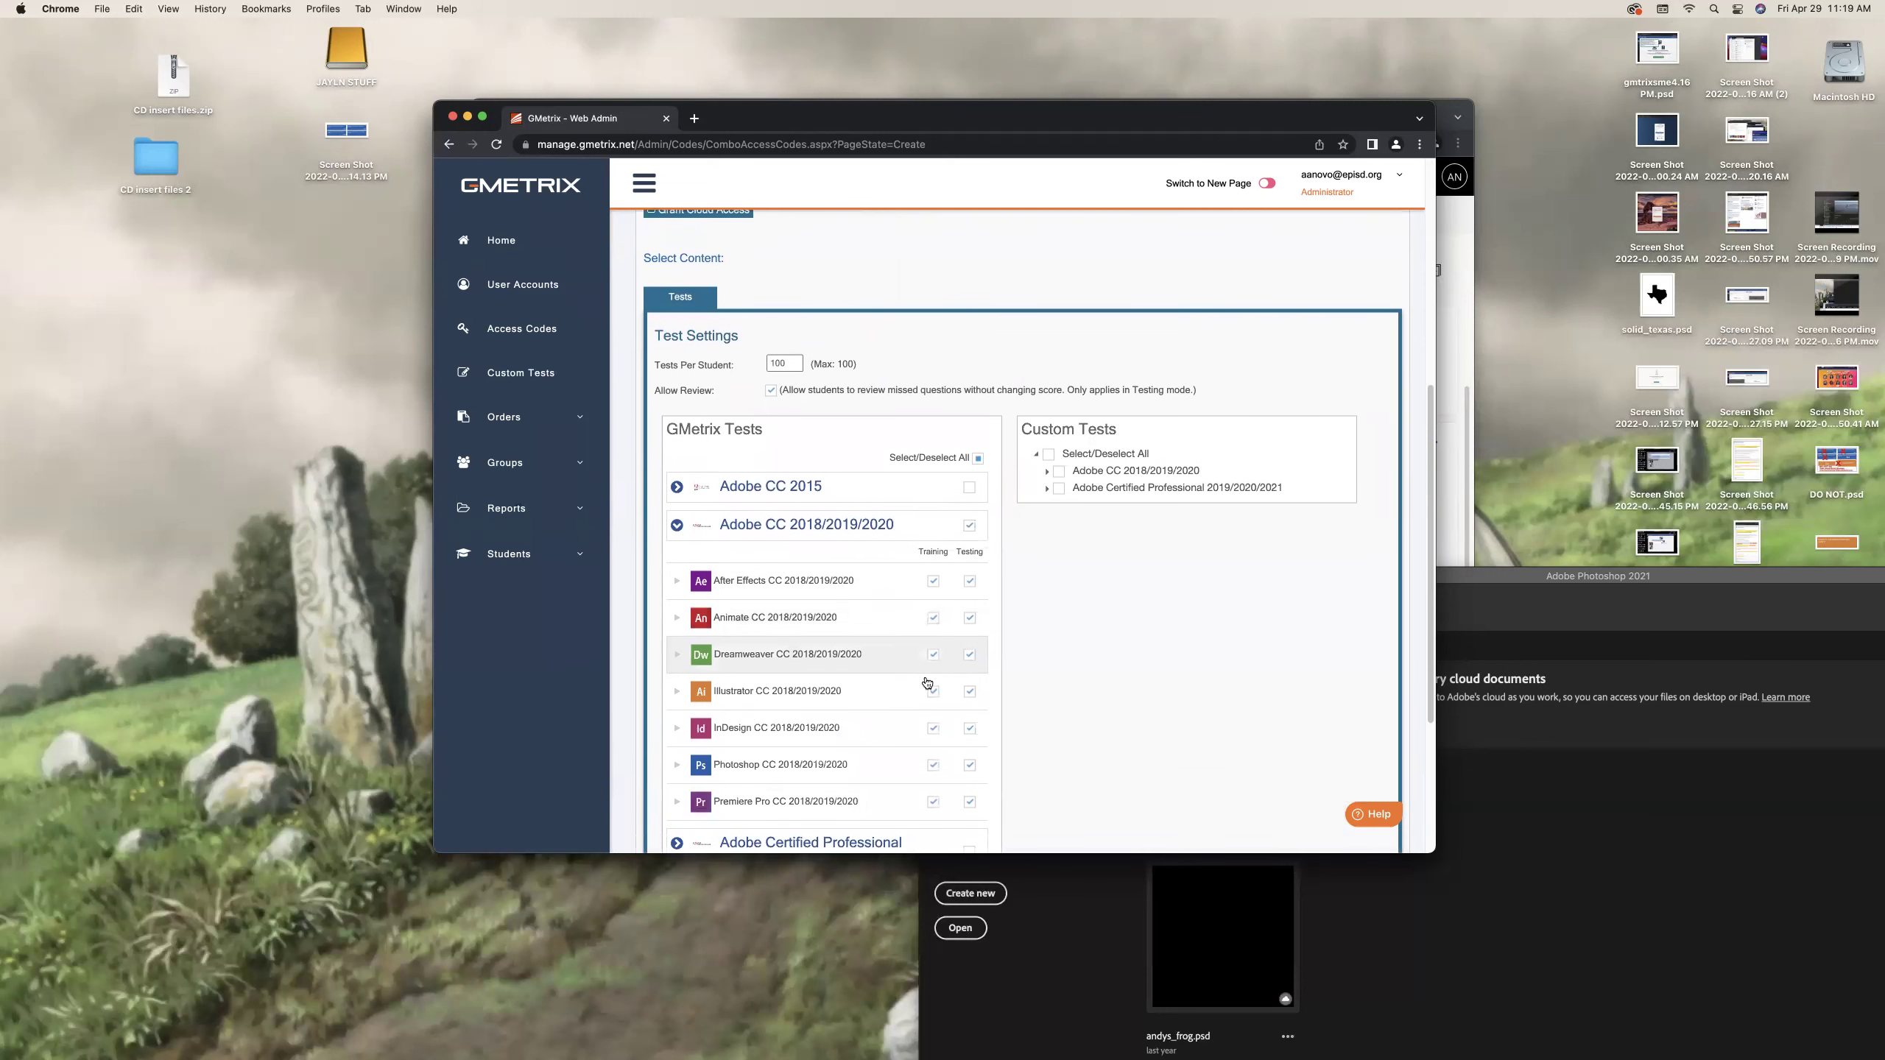
scroll(915, 622, down, 6)
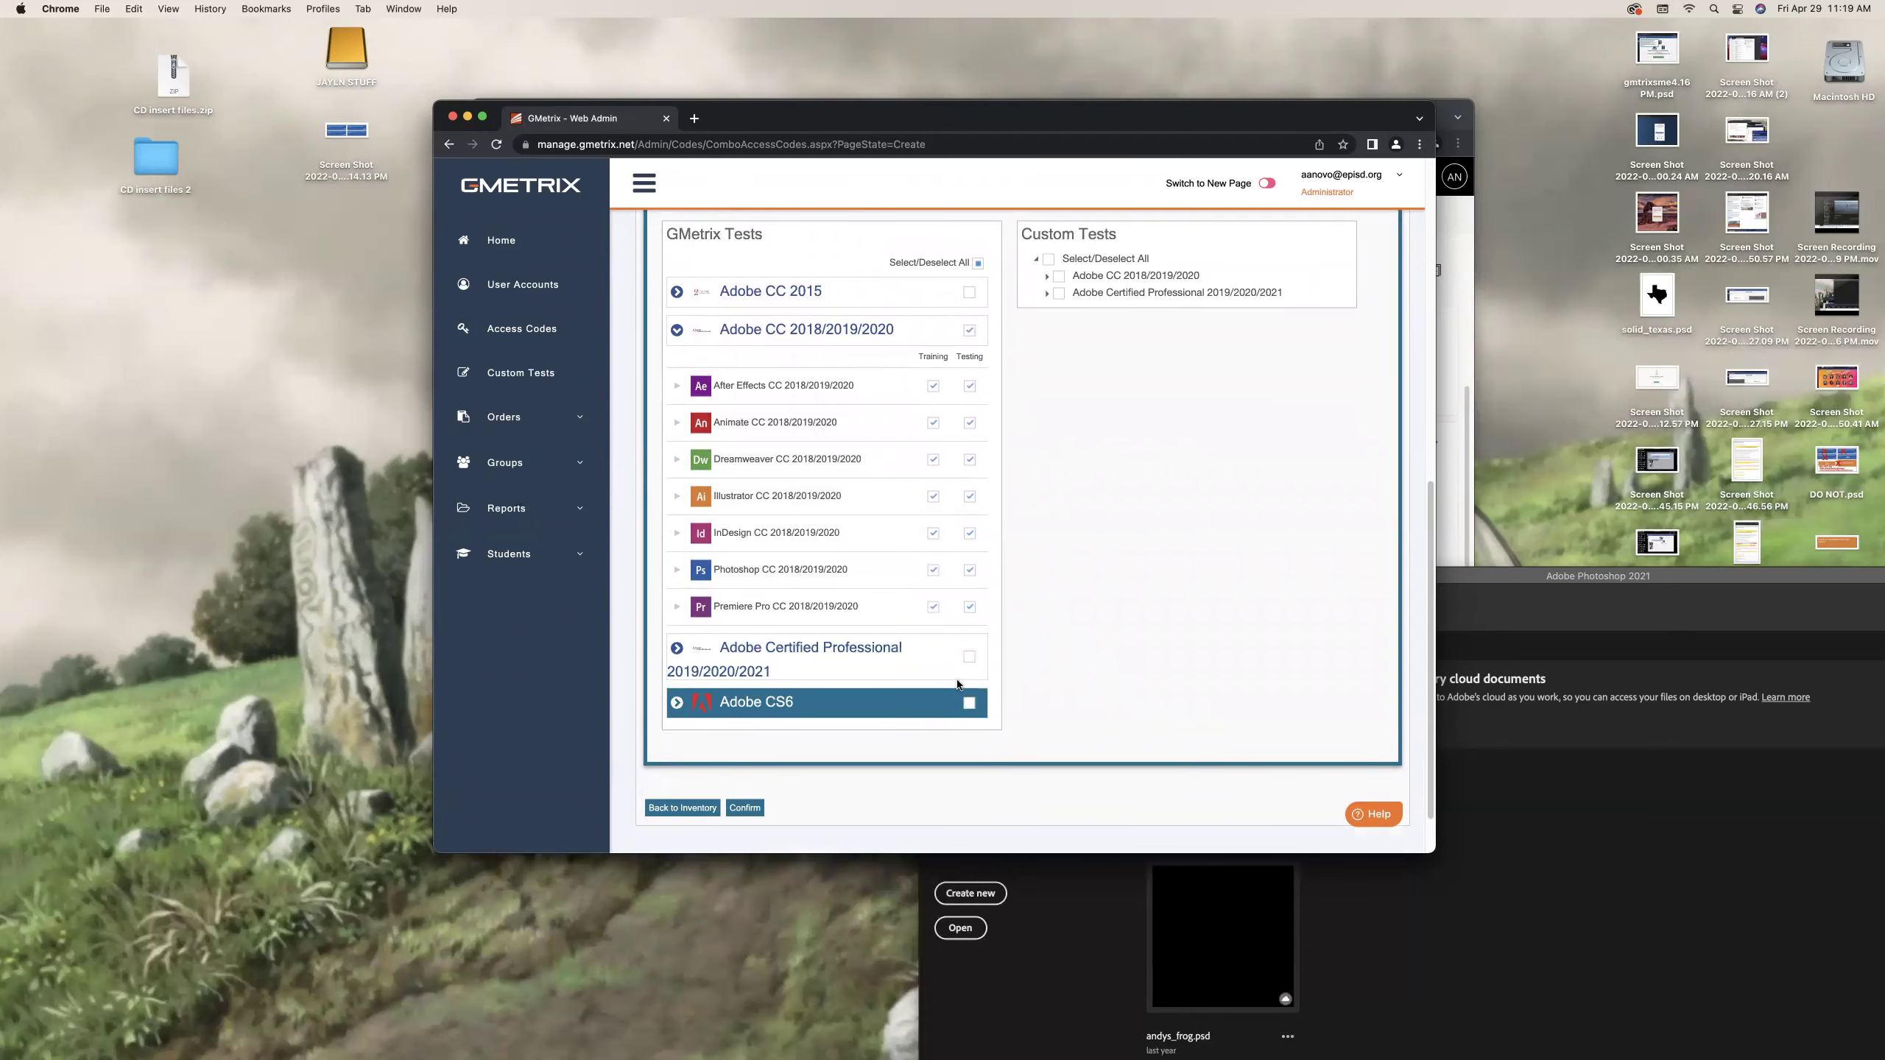
scroll(1039, 683, up, 2)
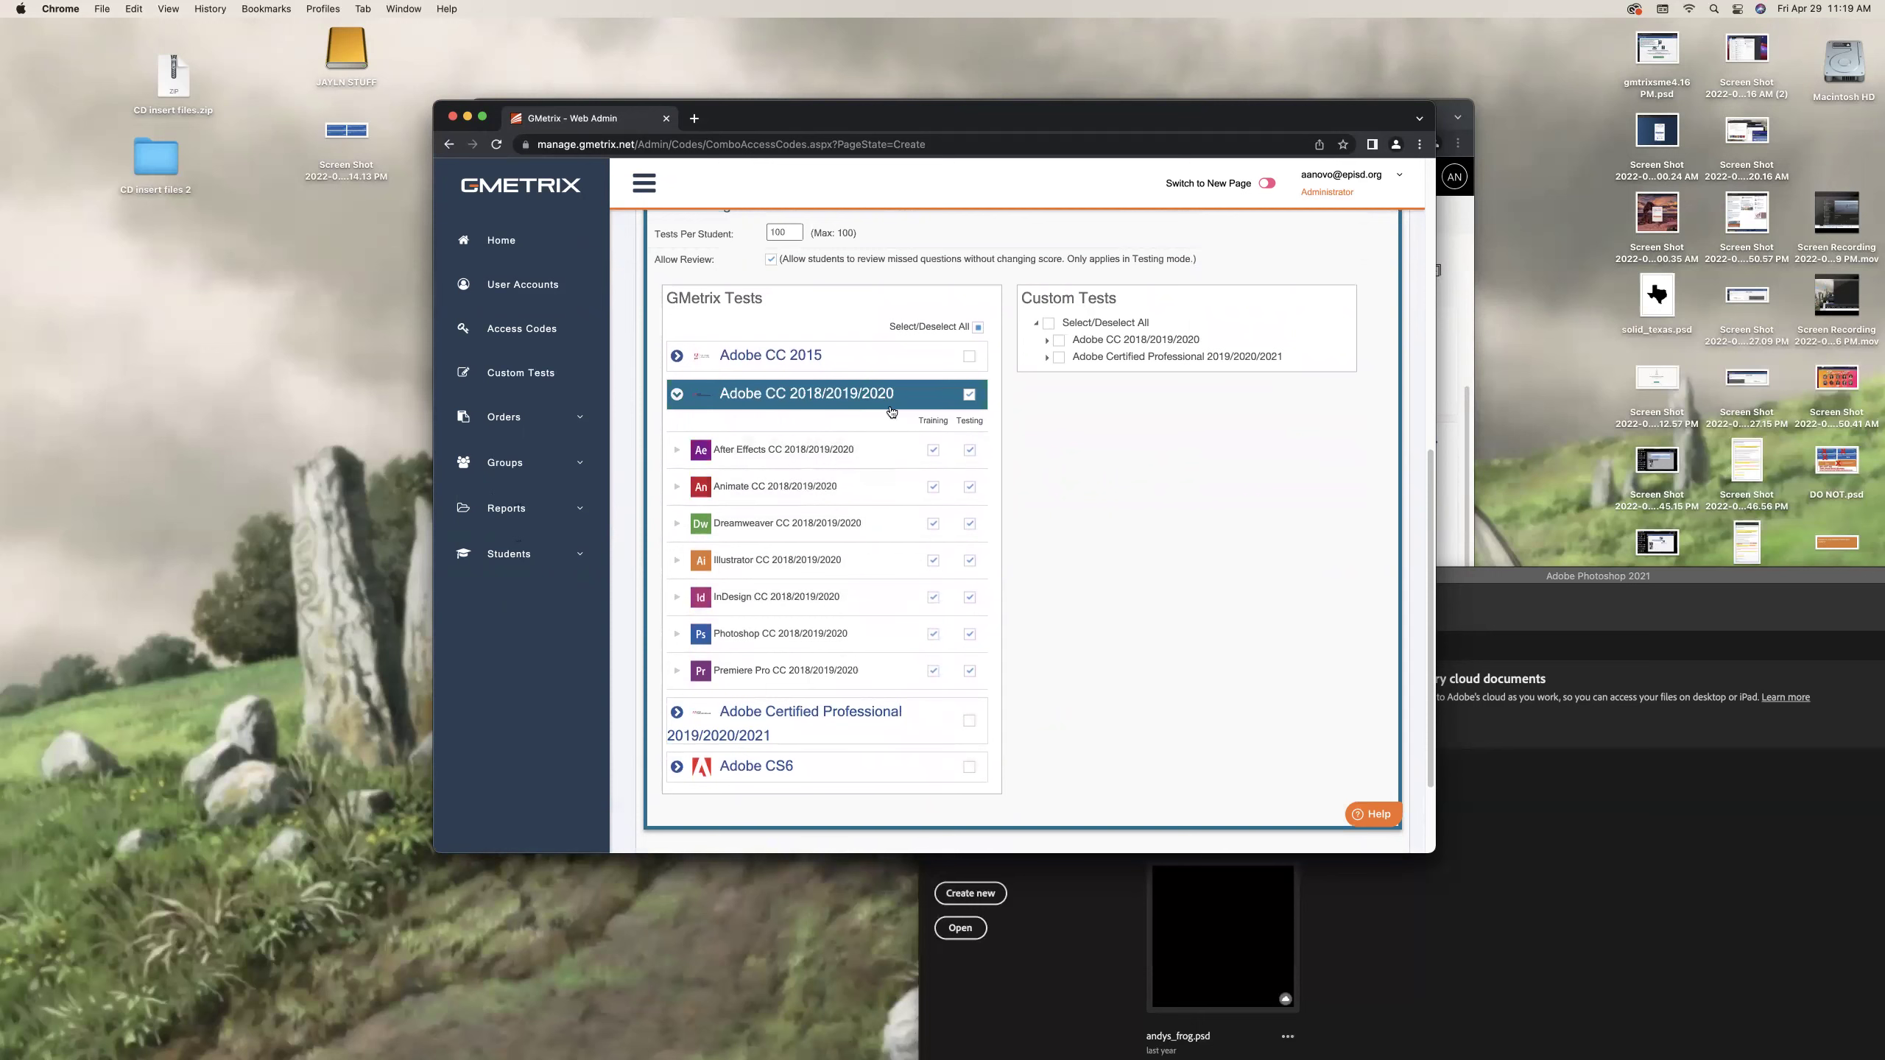
click(912, 401)
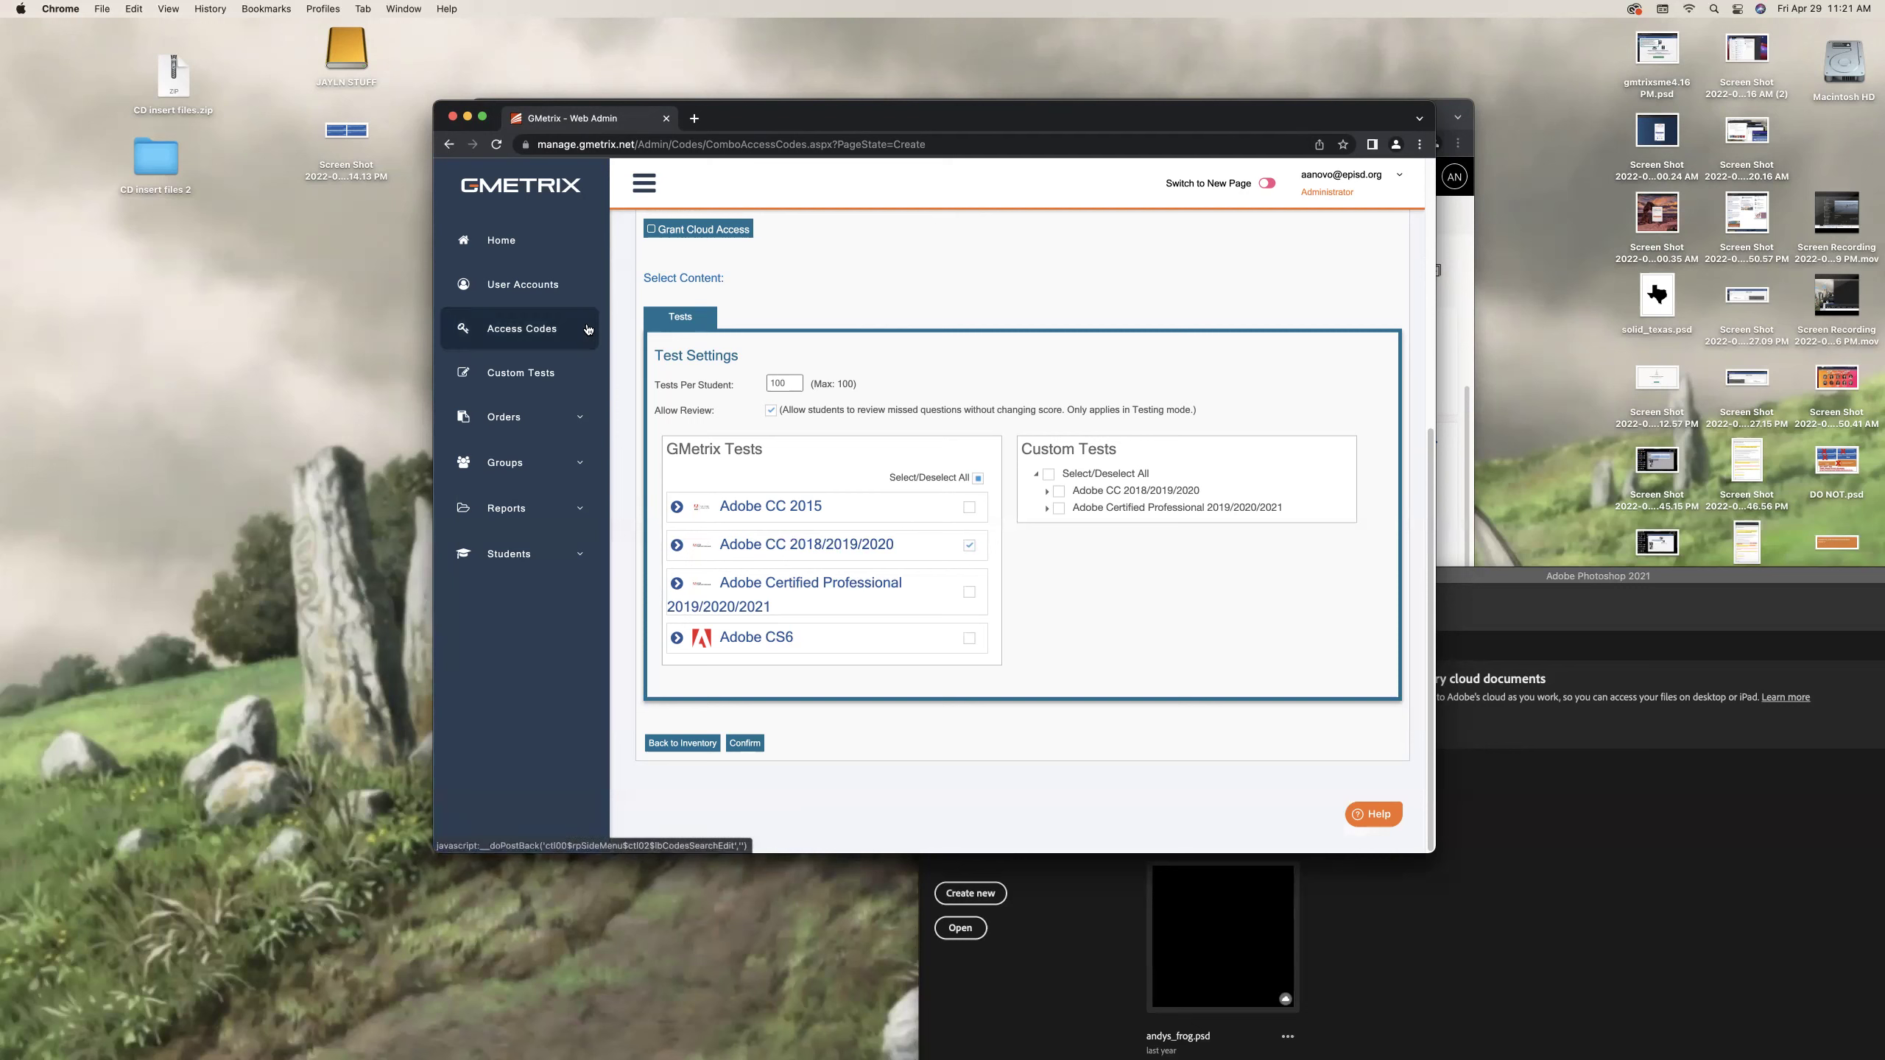
click(1346, 174)
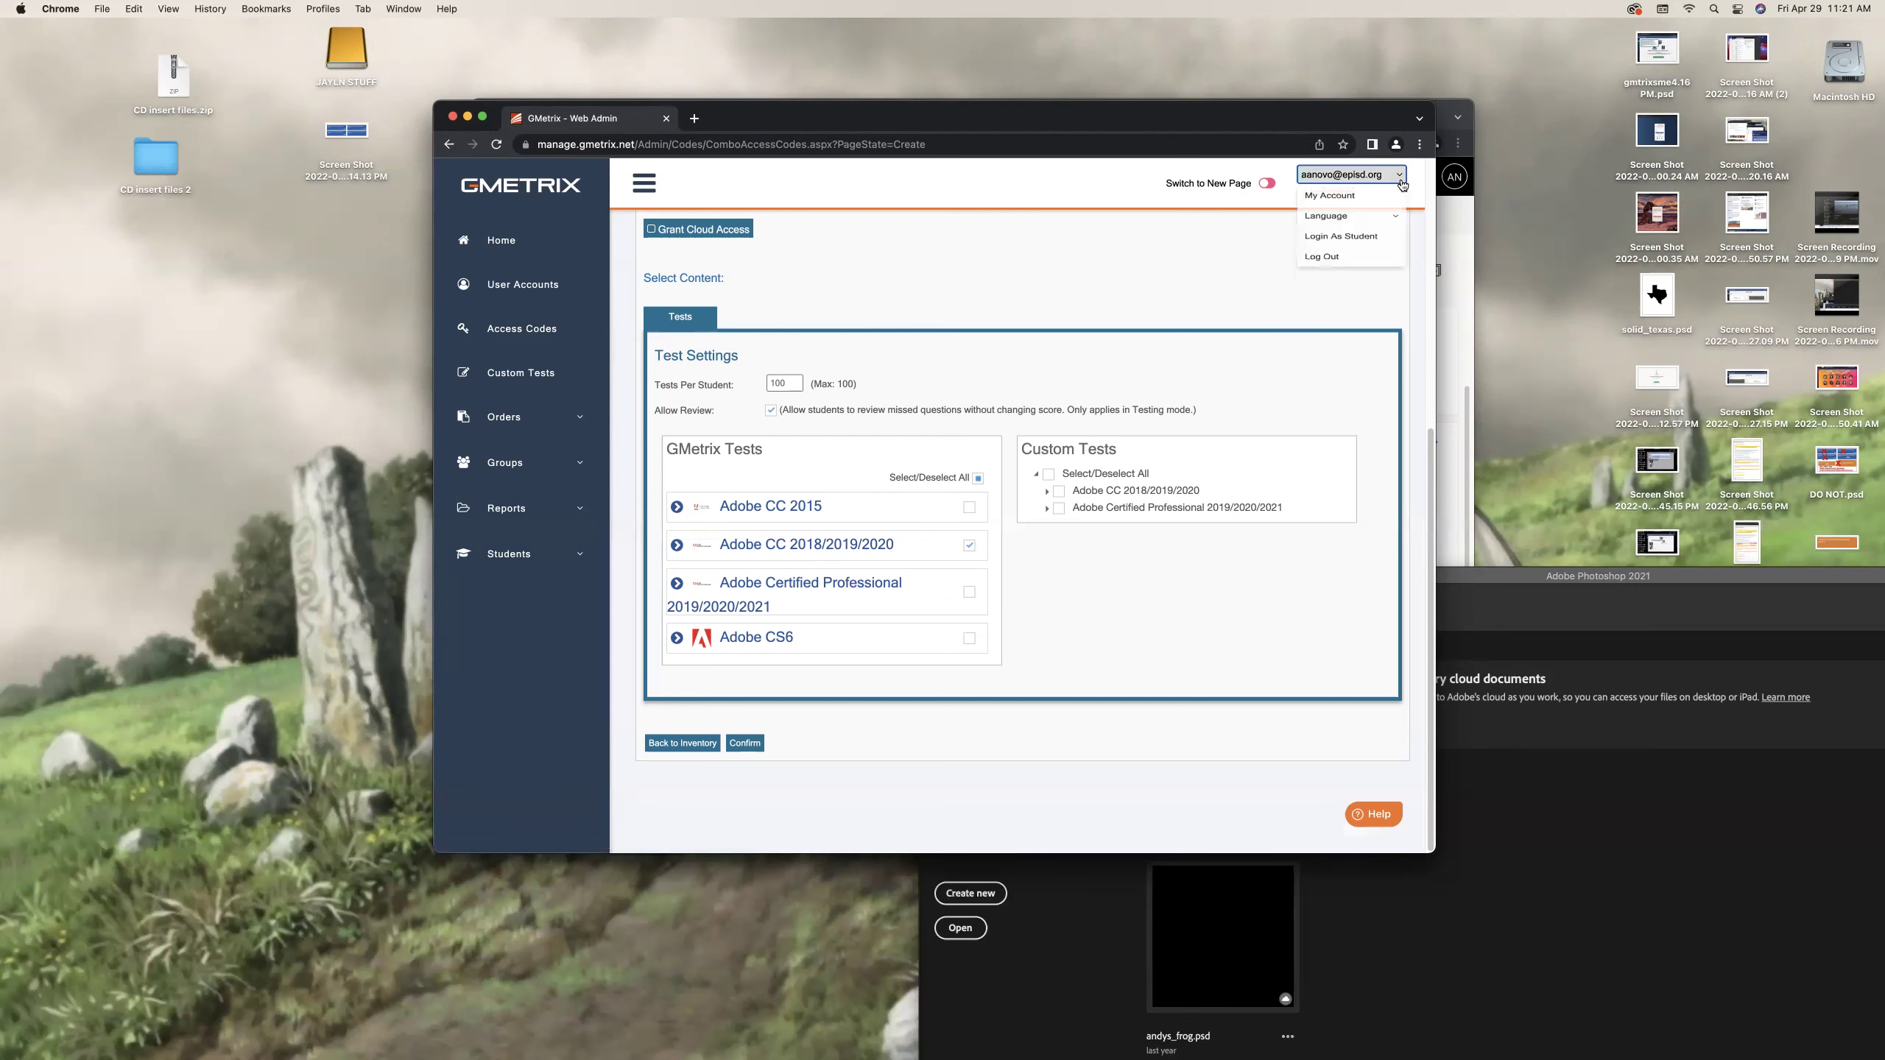
Log out of the administrator account and load the gmetrix.net student sign-in page.
click(1362, 283)
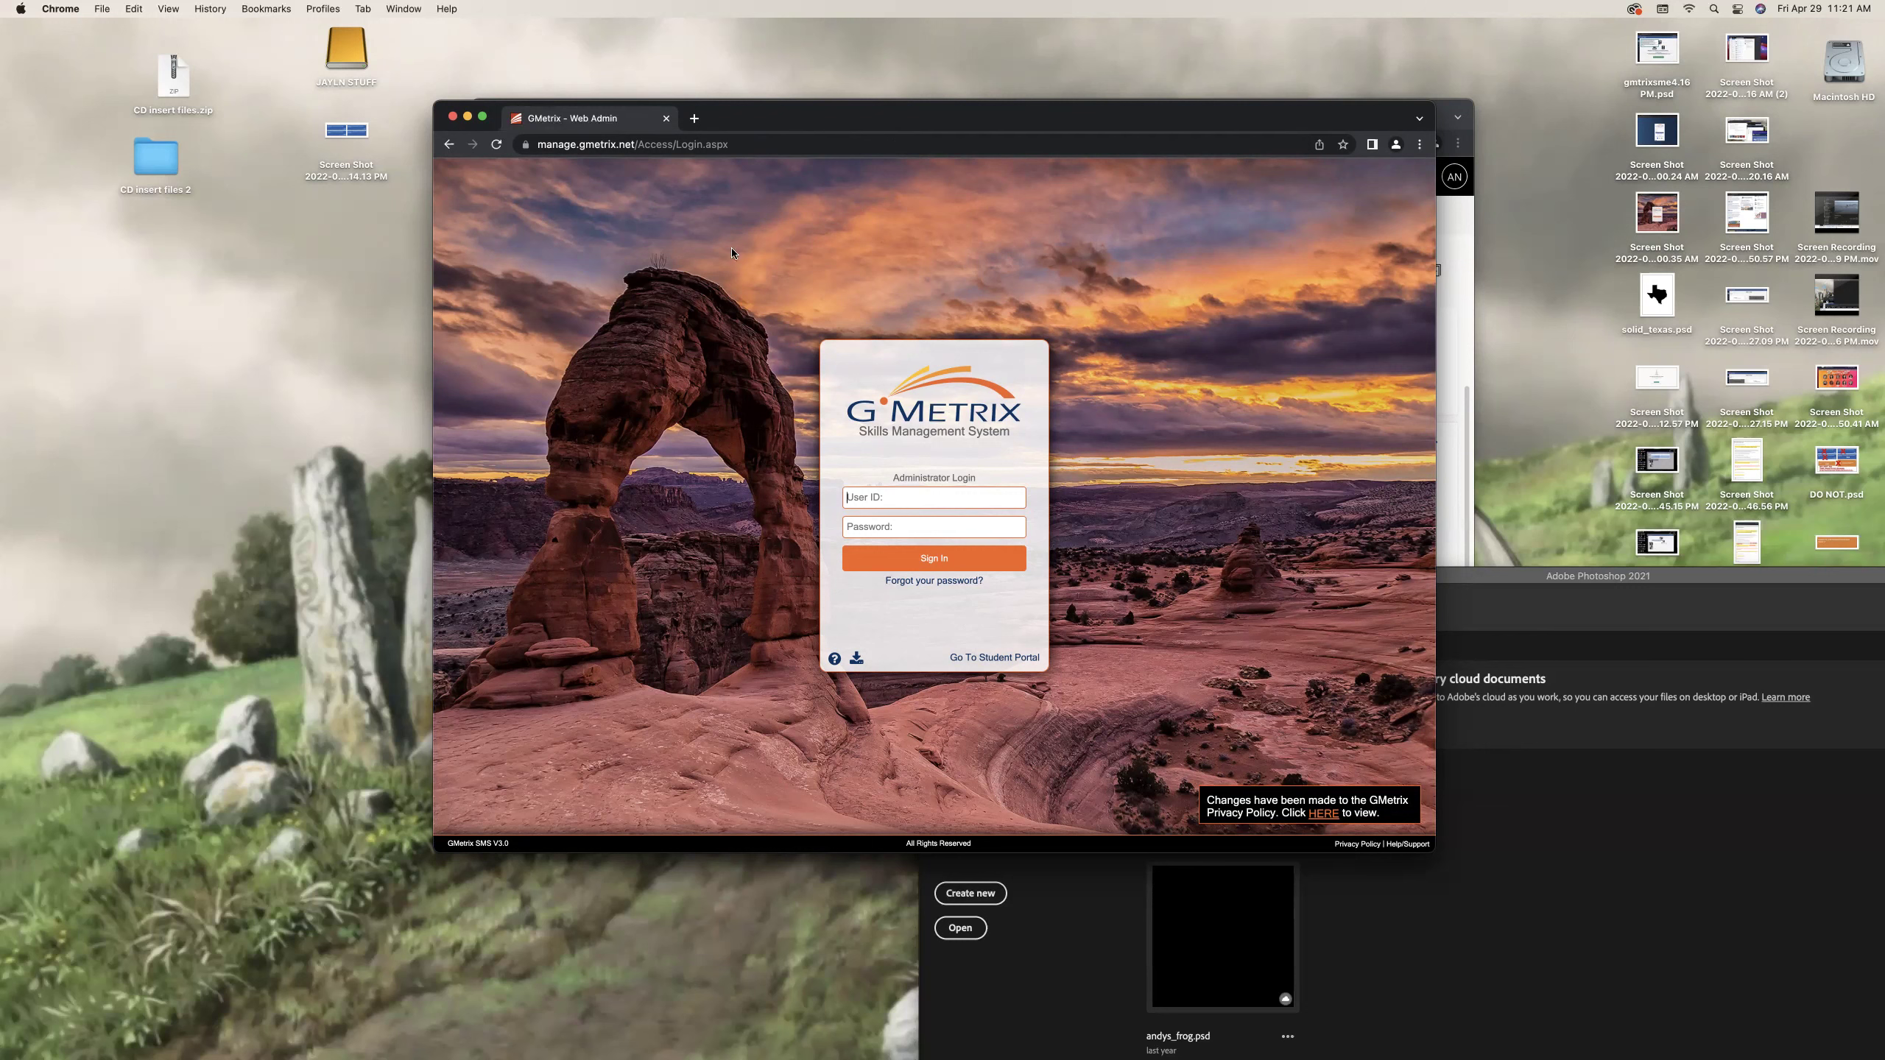
click(661, 147)
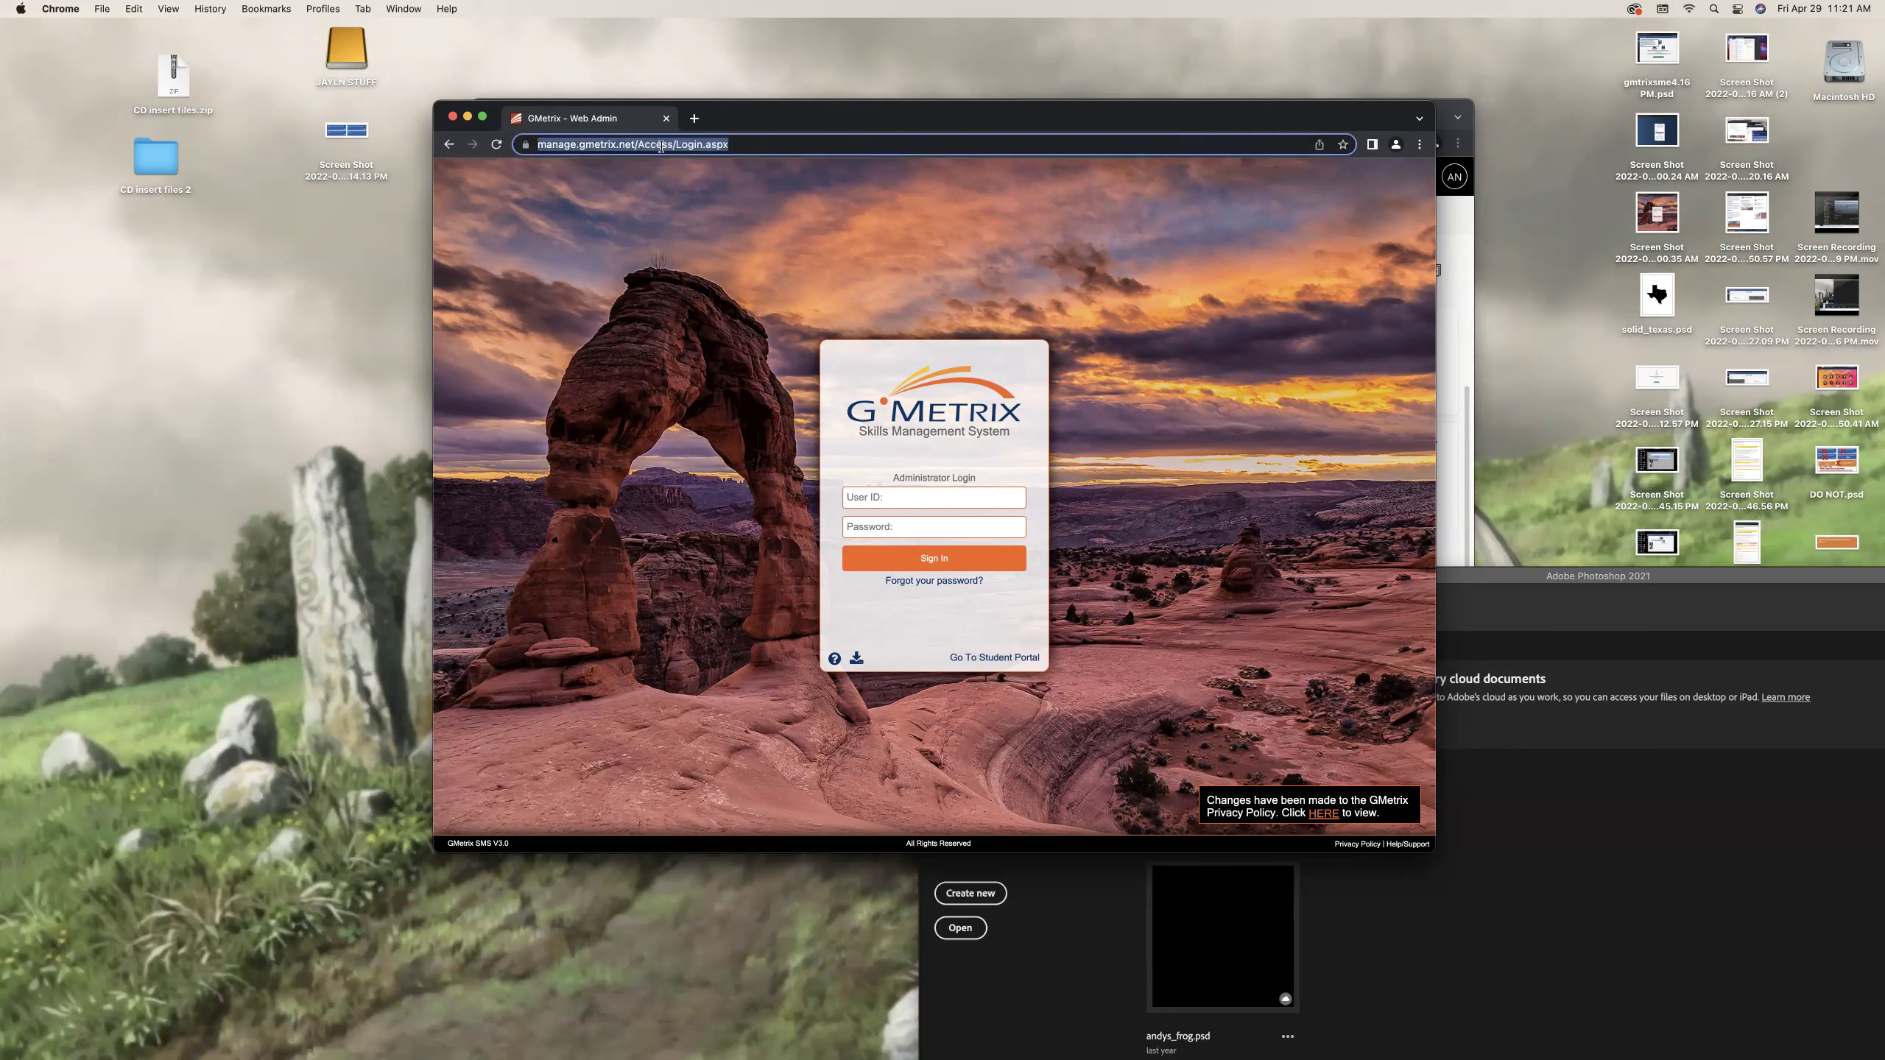
text(my.episd.org/member.php)
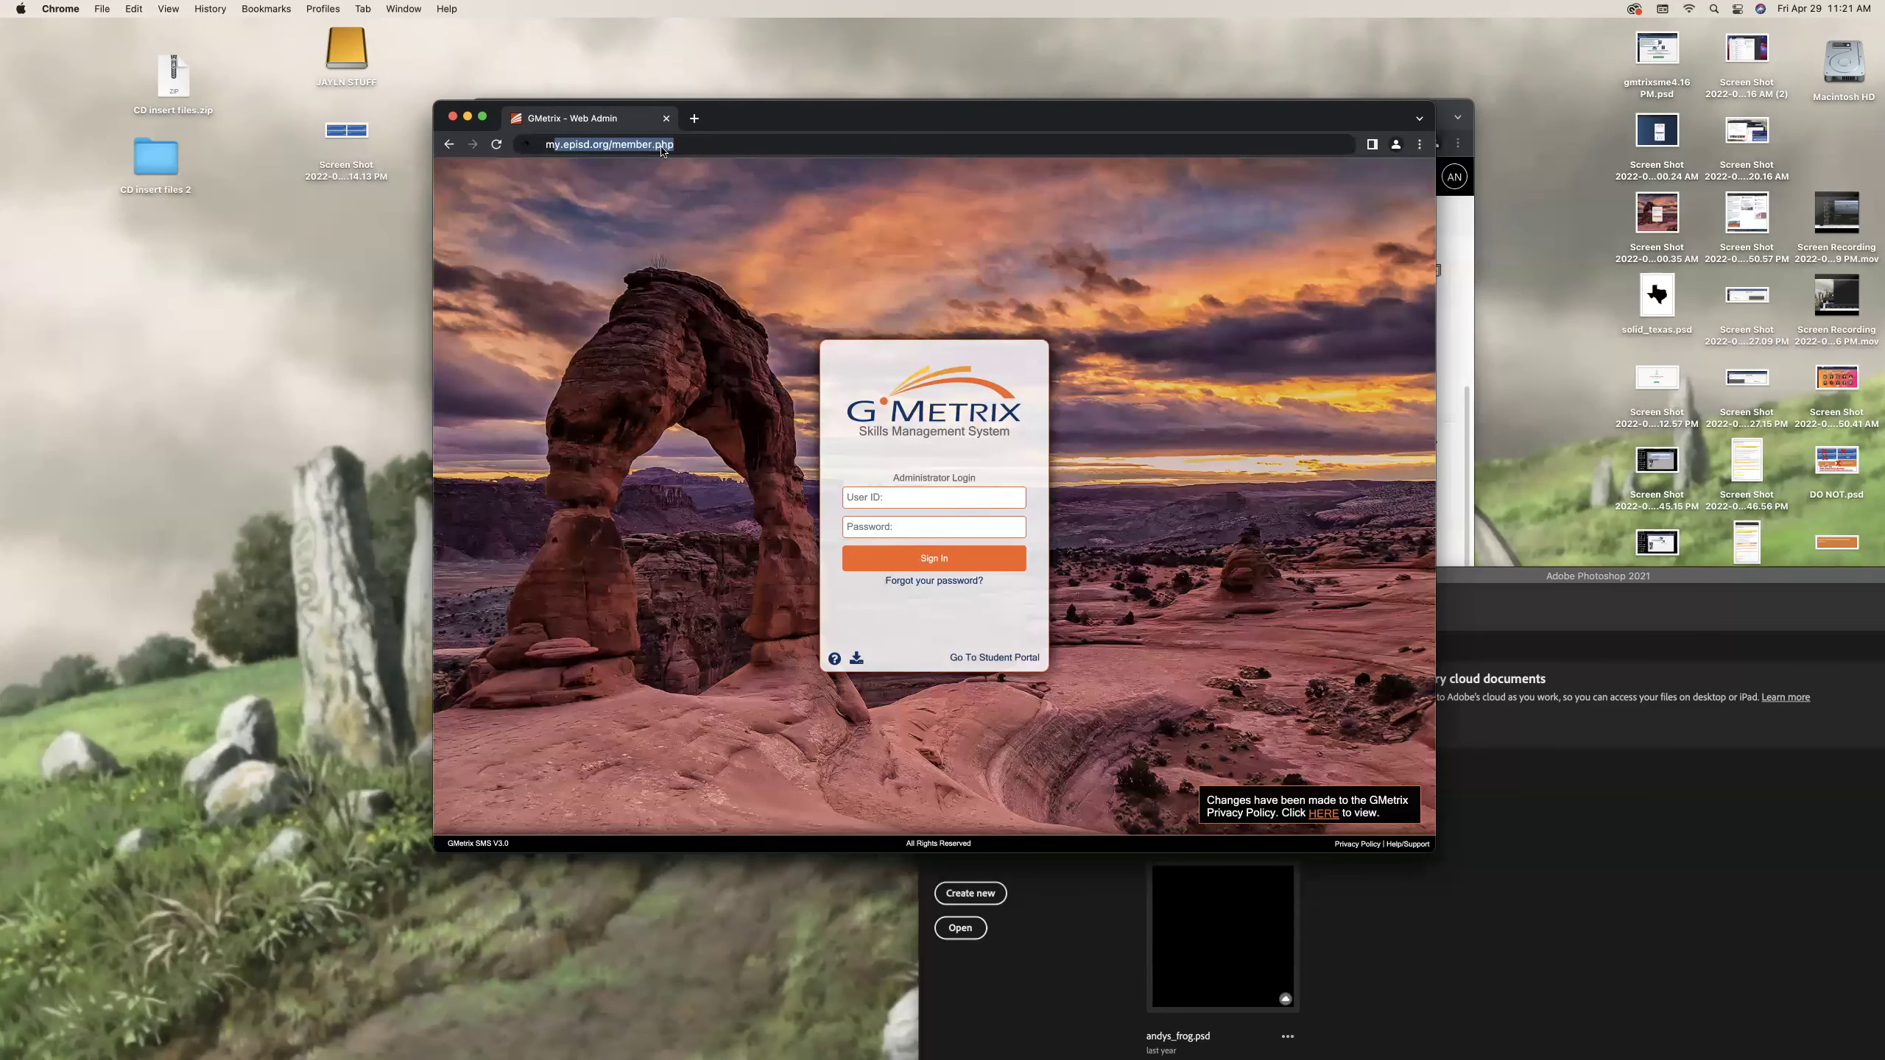
key(Return)
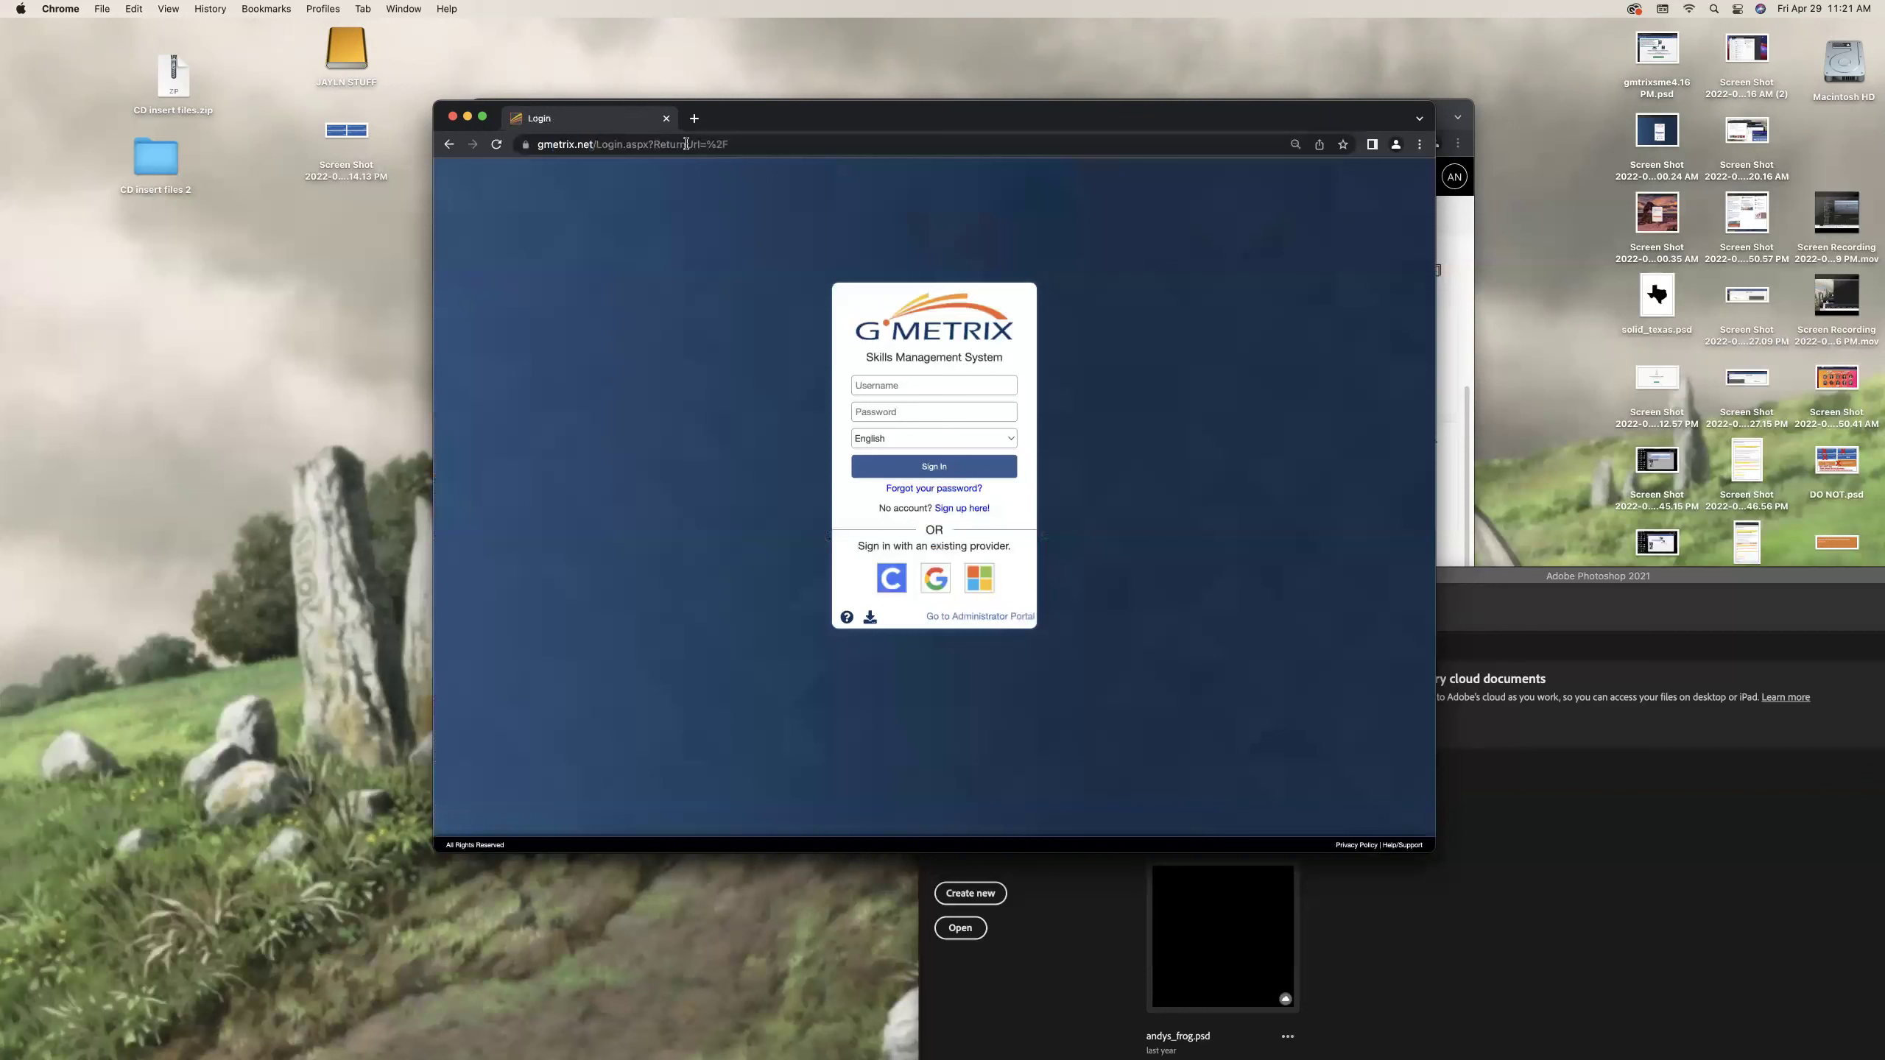
Fill the student username field with the saved autofill entry.
click(944, 386)
click(964, 414)
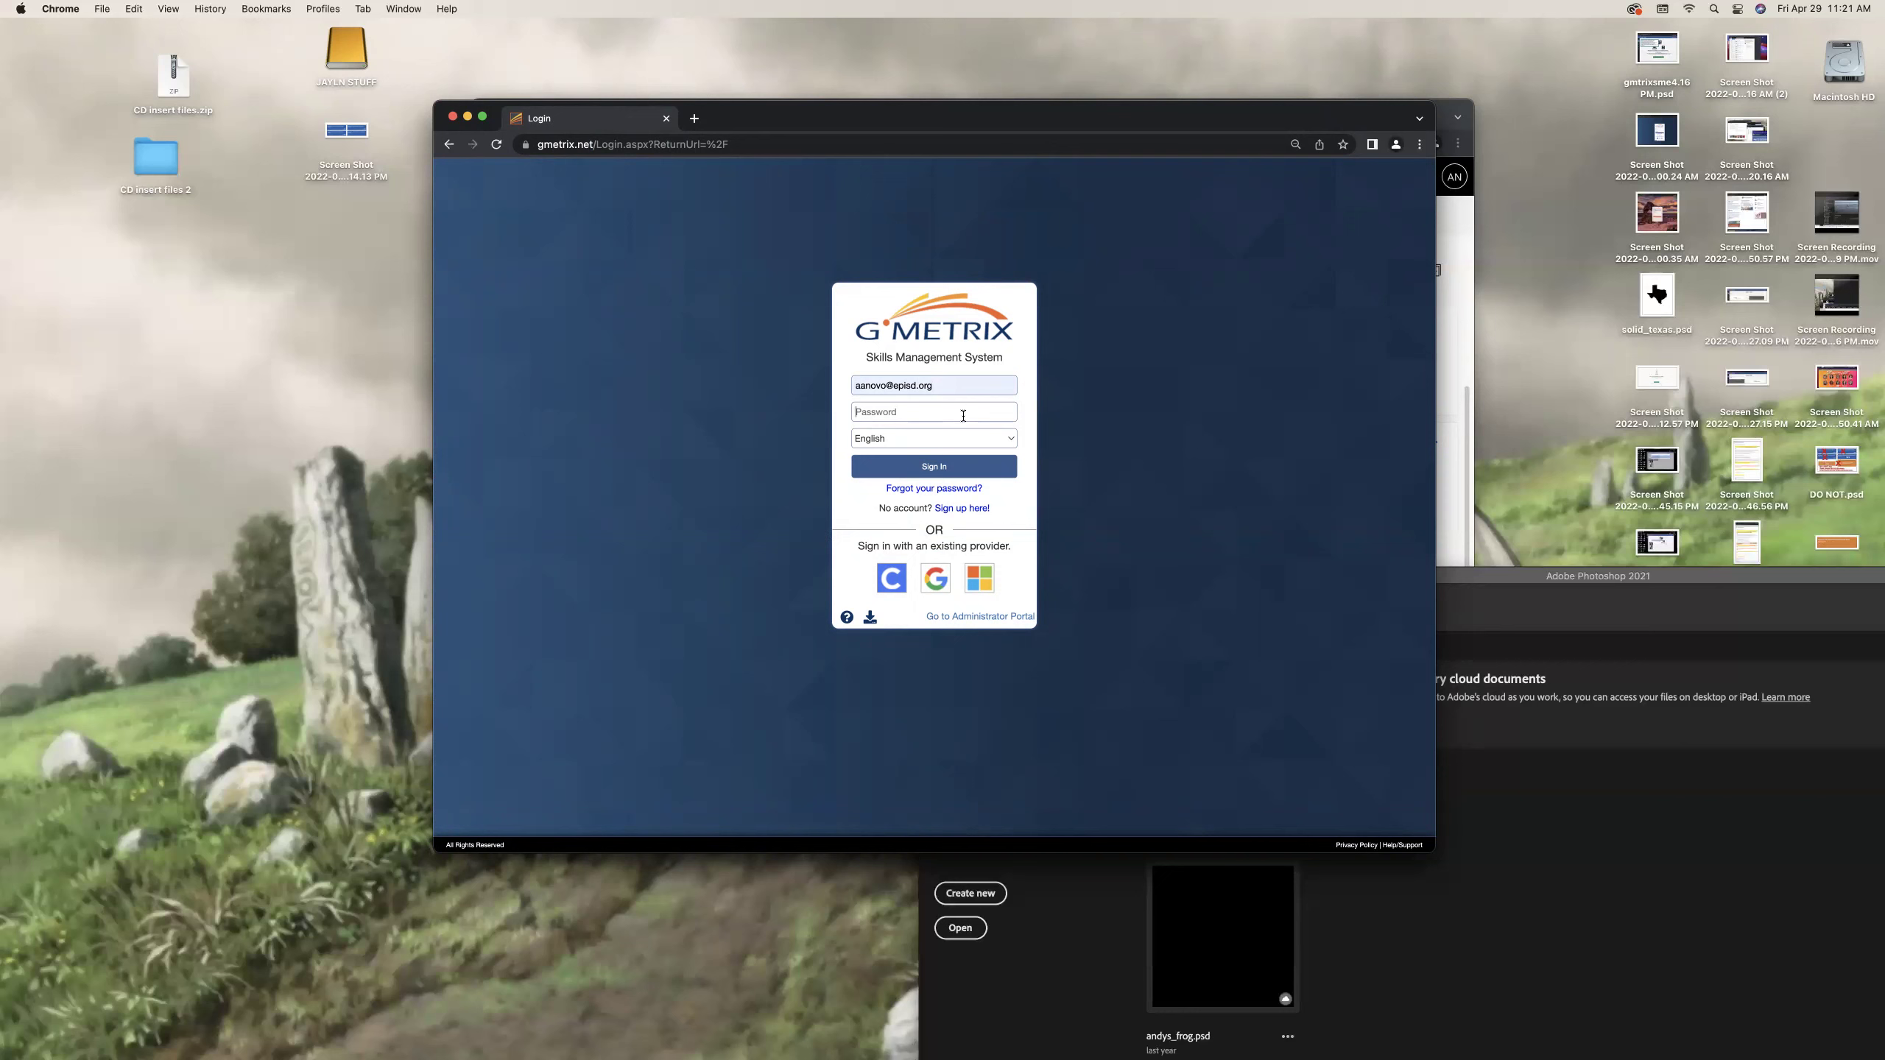
Enter the student password to finish signing in, then bring up the Unlock Content access-code dialog.
text(••)
key(Return)
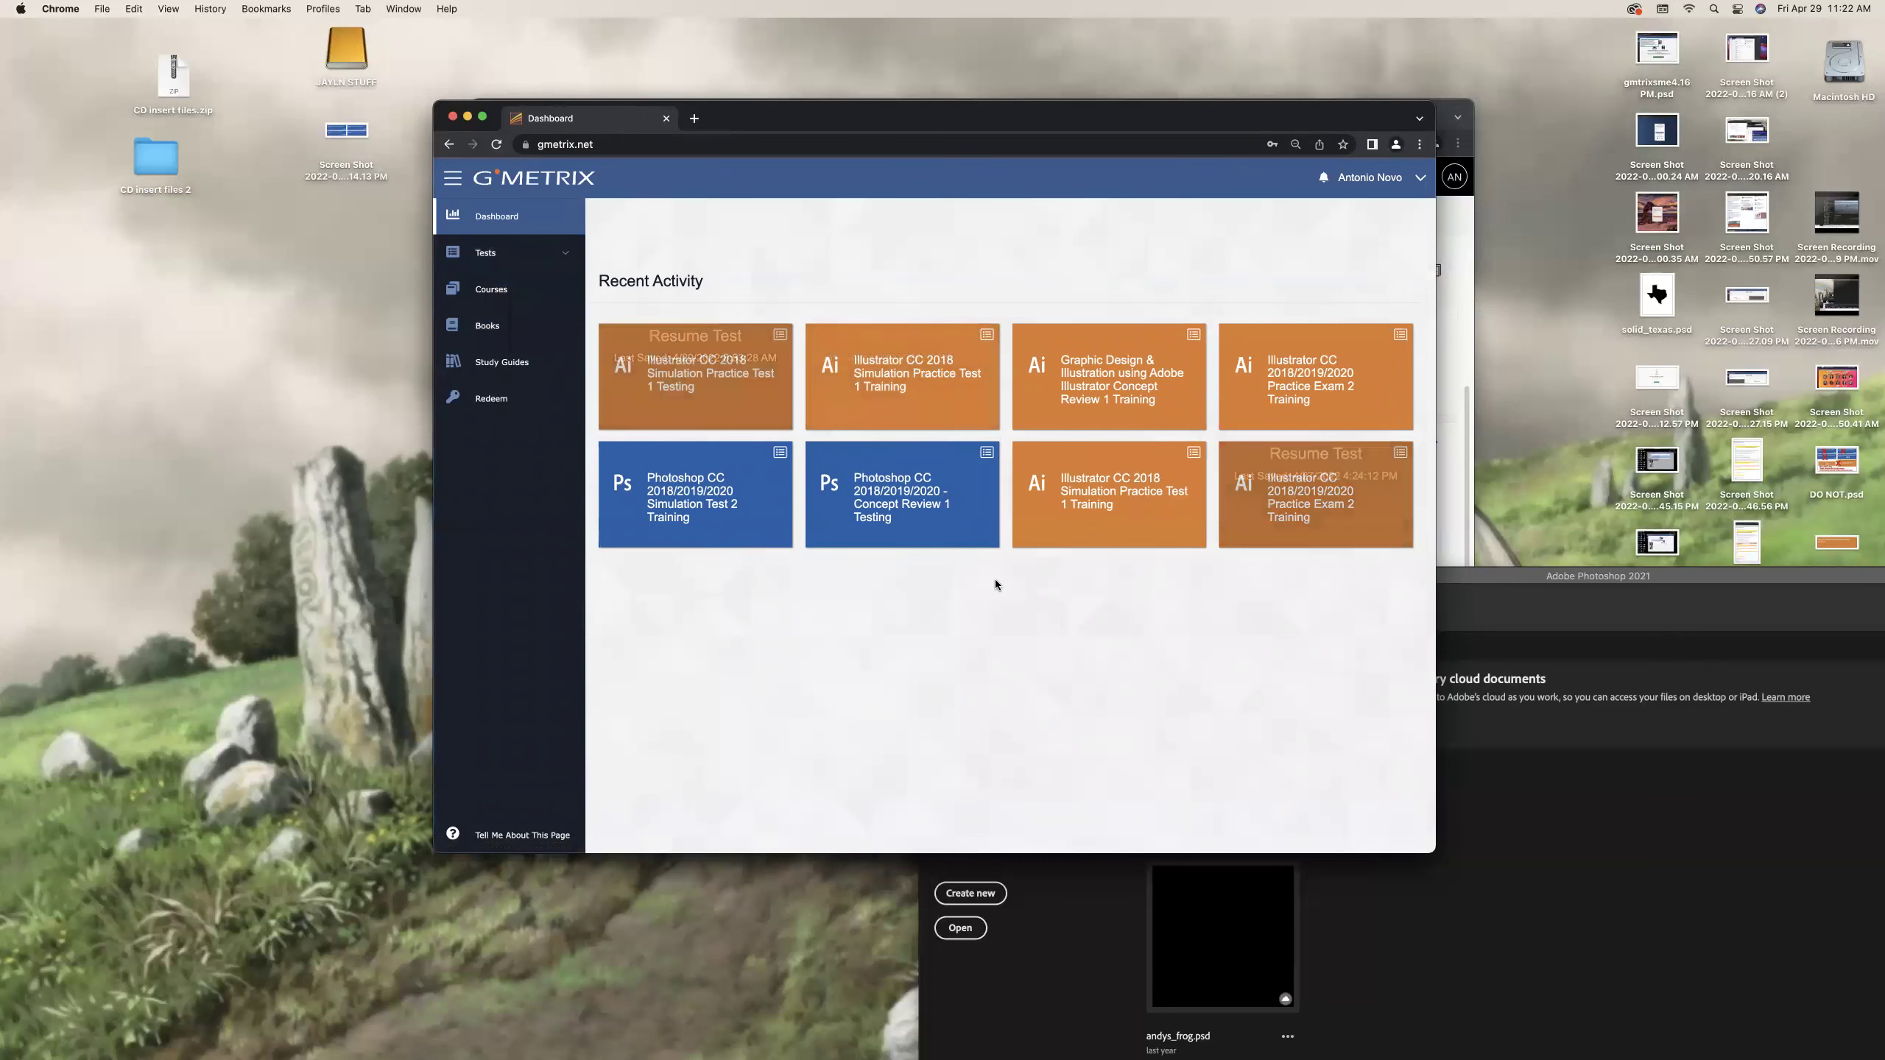
mouse_move(1158, 515)
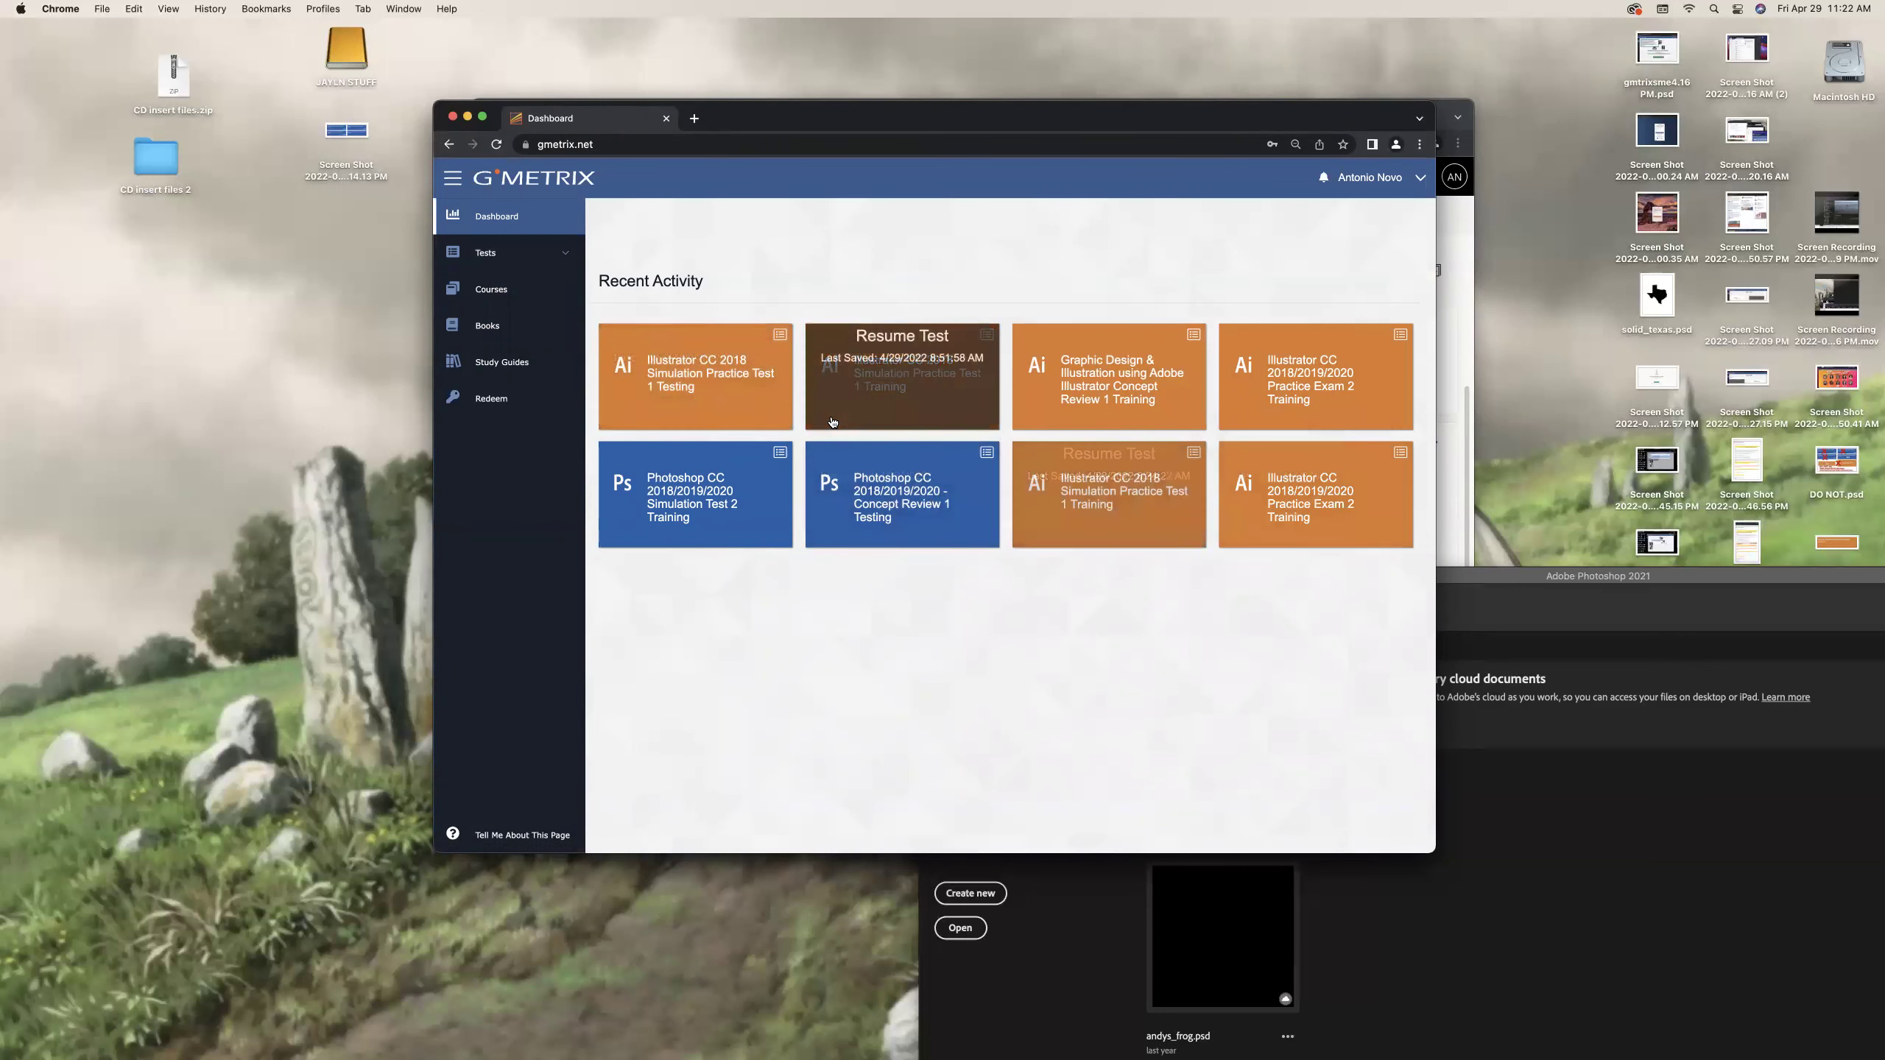
click(498, 403)
click(810, 274)
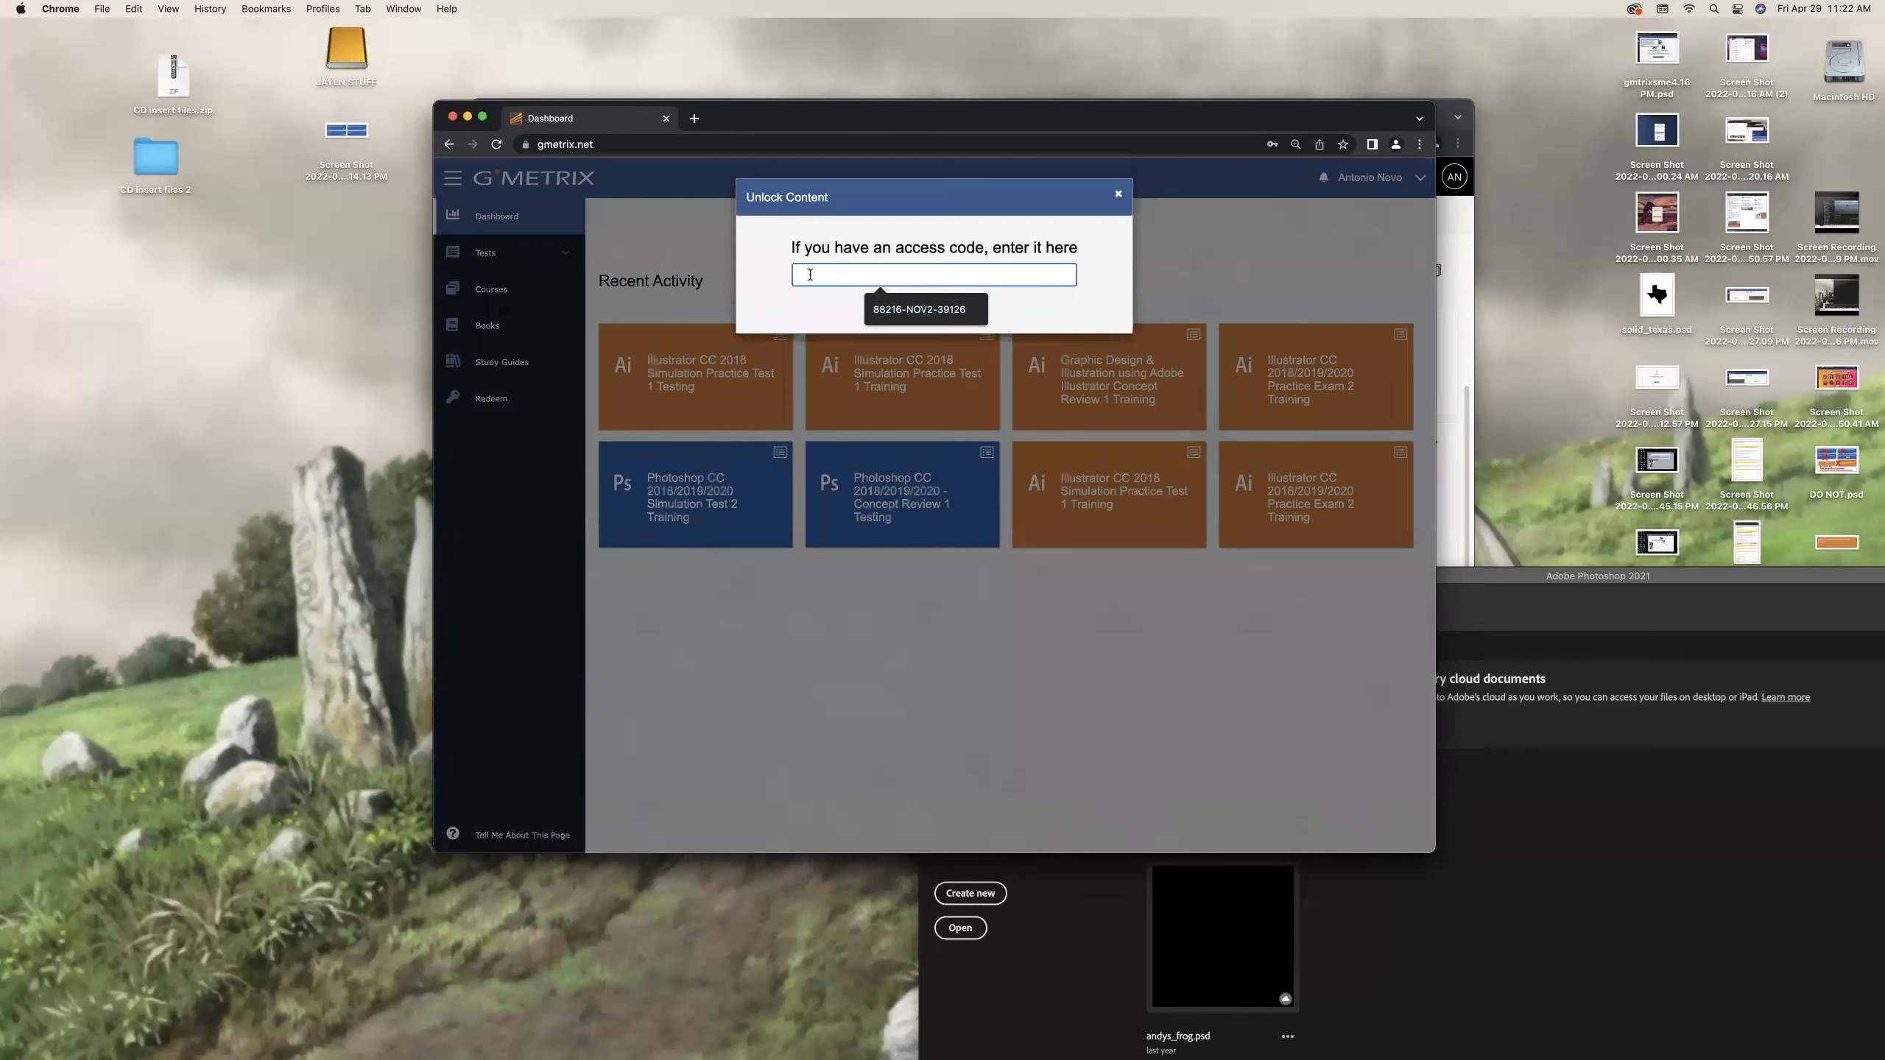
click(919, 308)
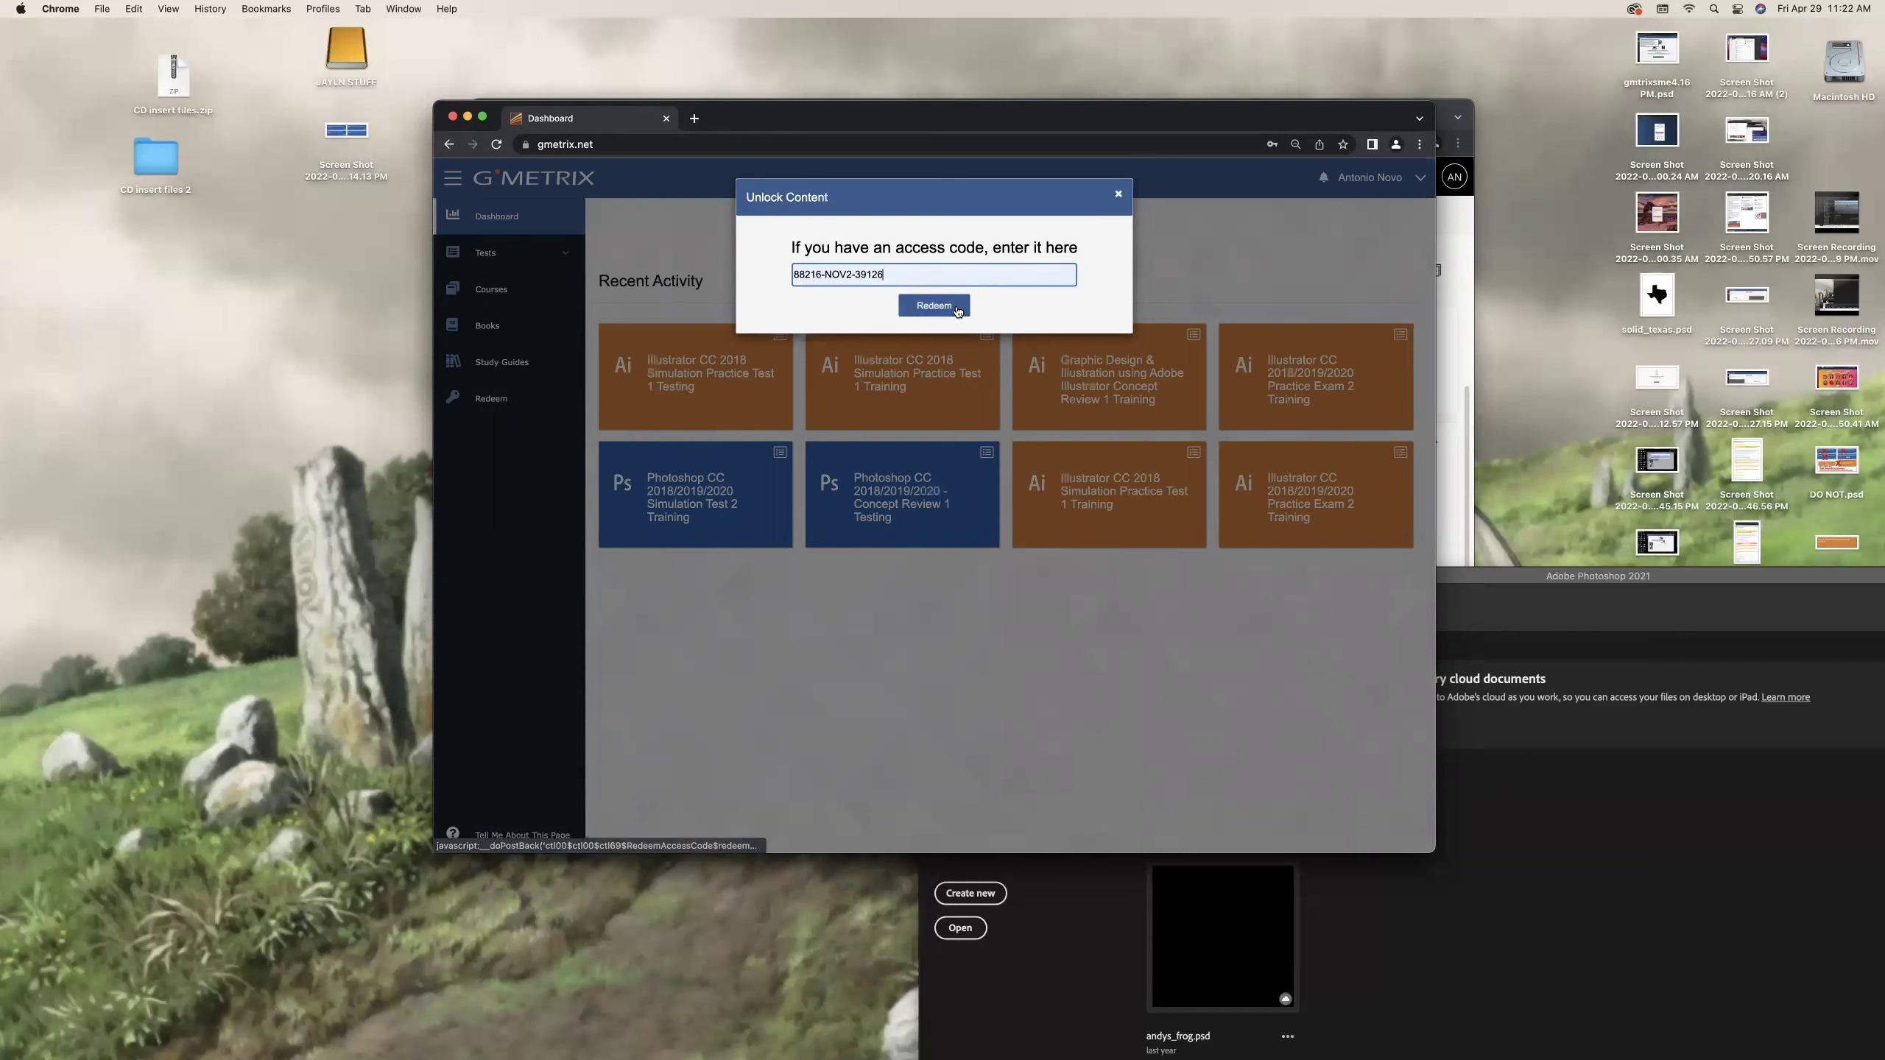
click(1117, 194)
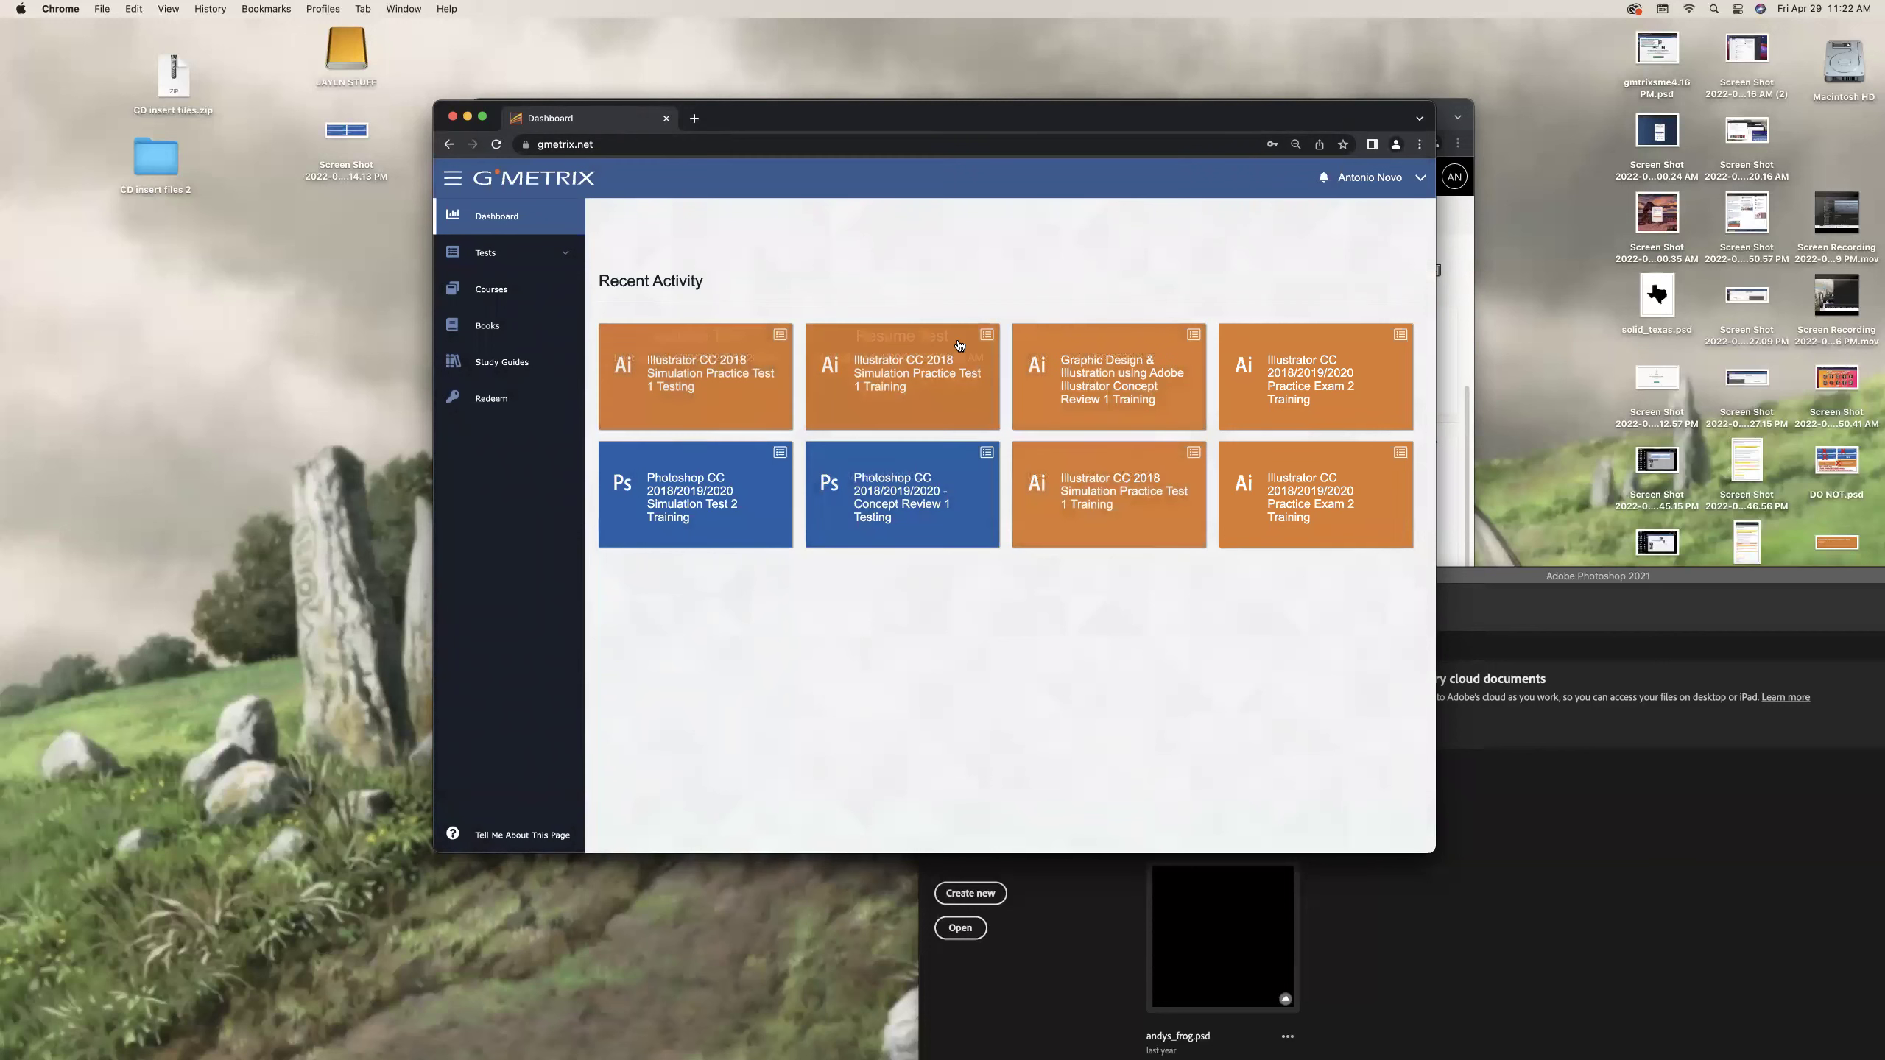
Go to Courses, then to the Take a Test page.
click(530, 289)
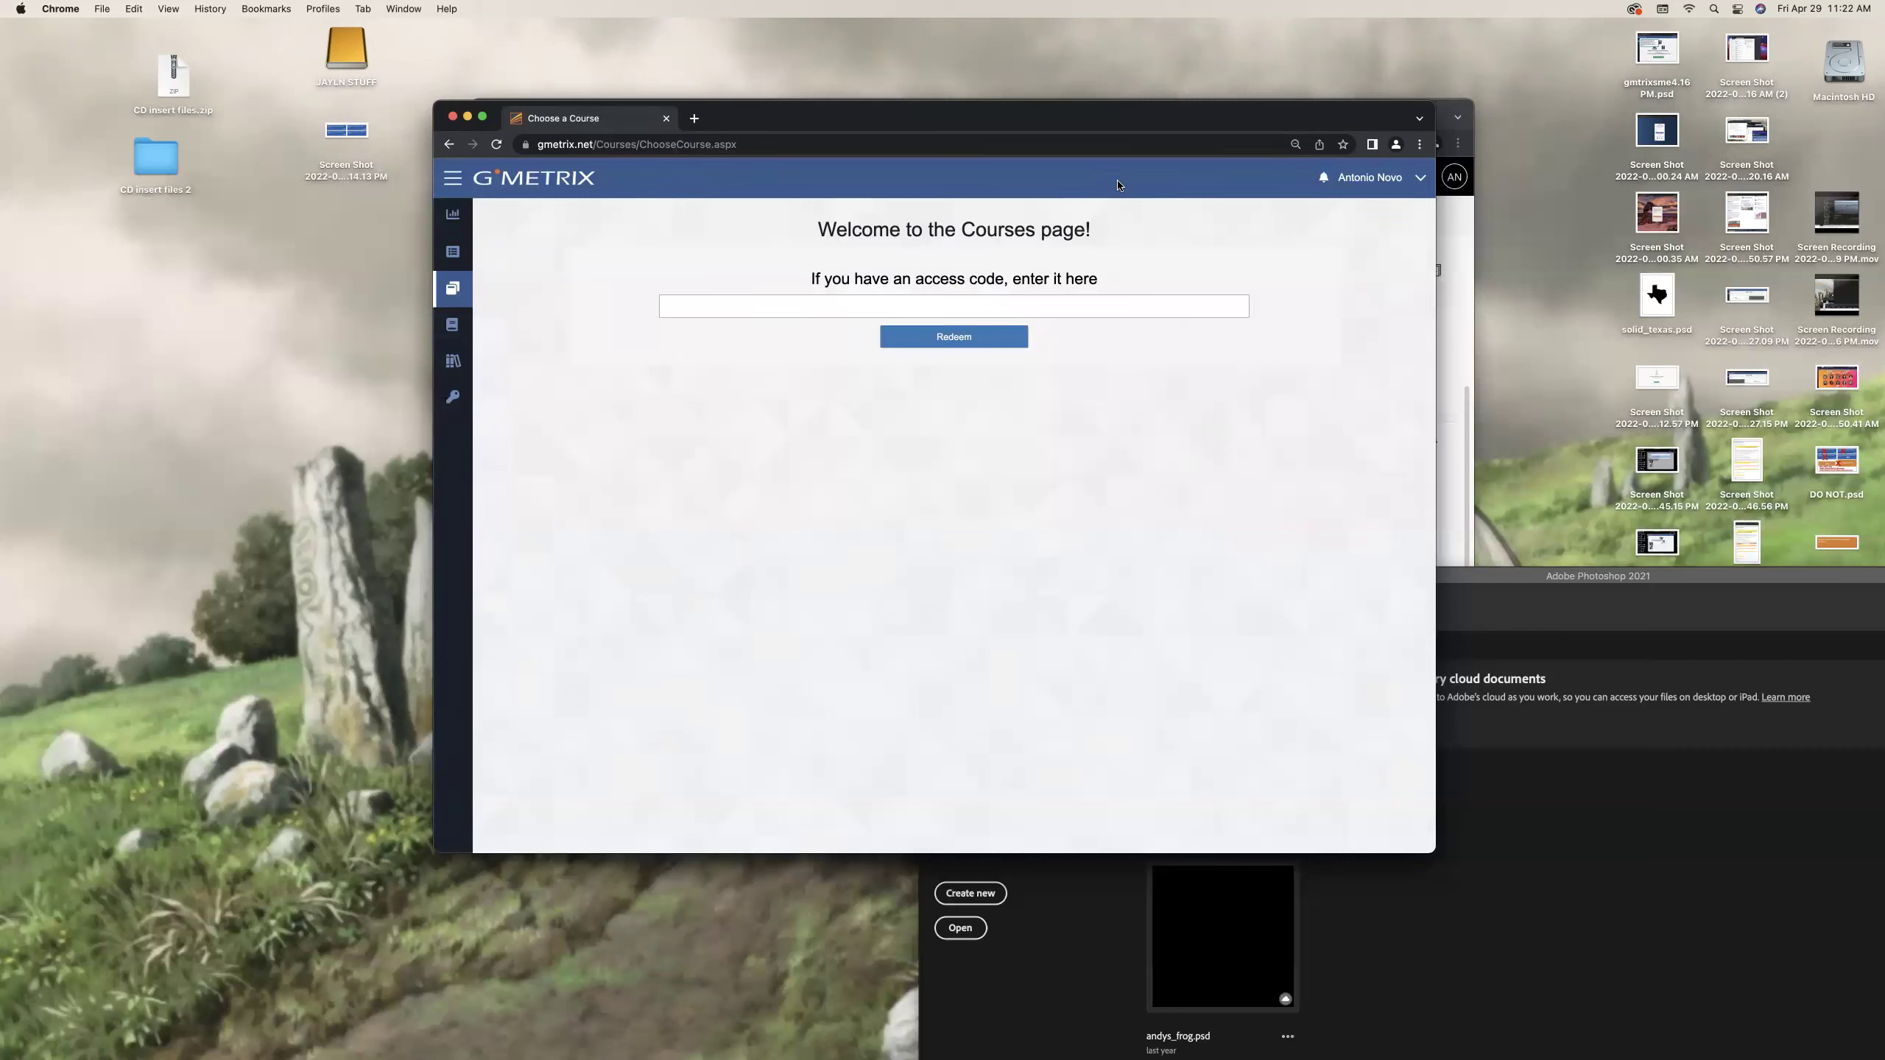
click(458, 254)
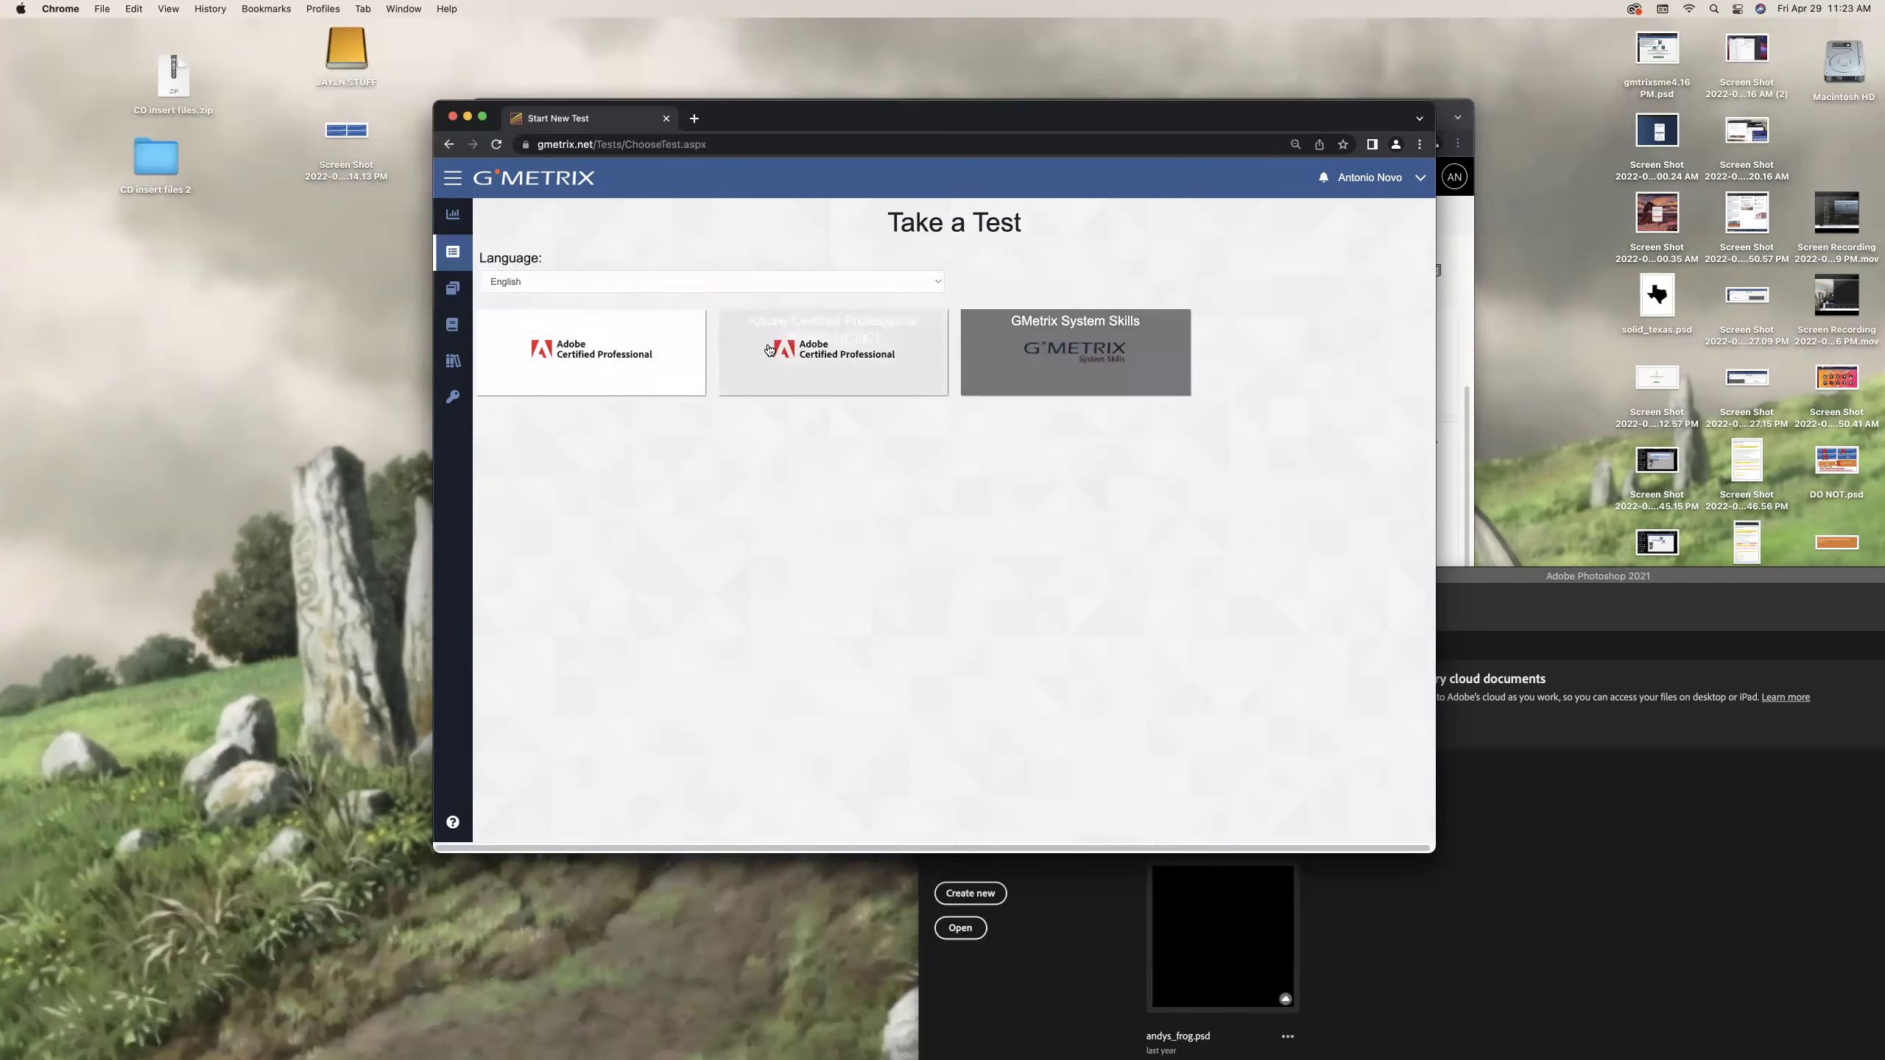
Open the Adobe CC 2018/2019/2020 group and list its Photoshop tests.
click(595, 353)
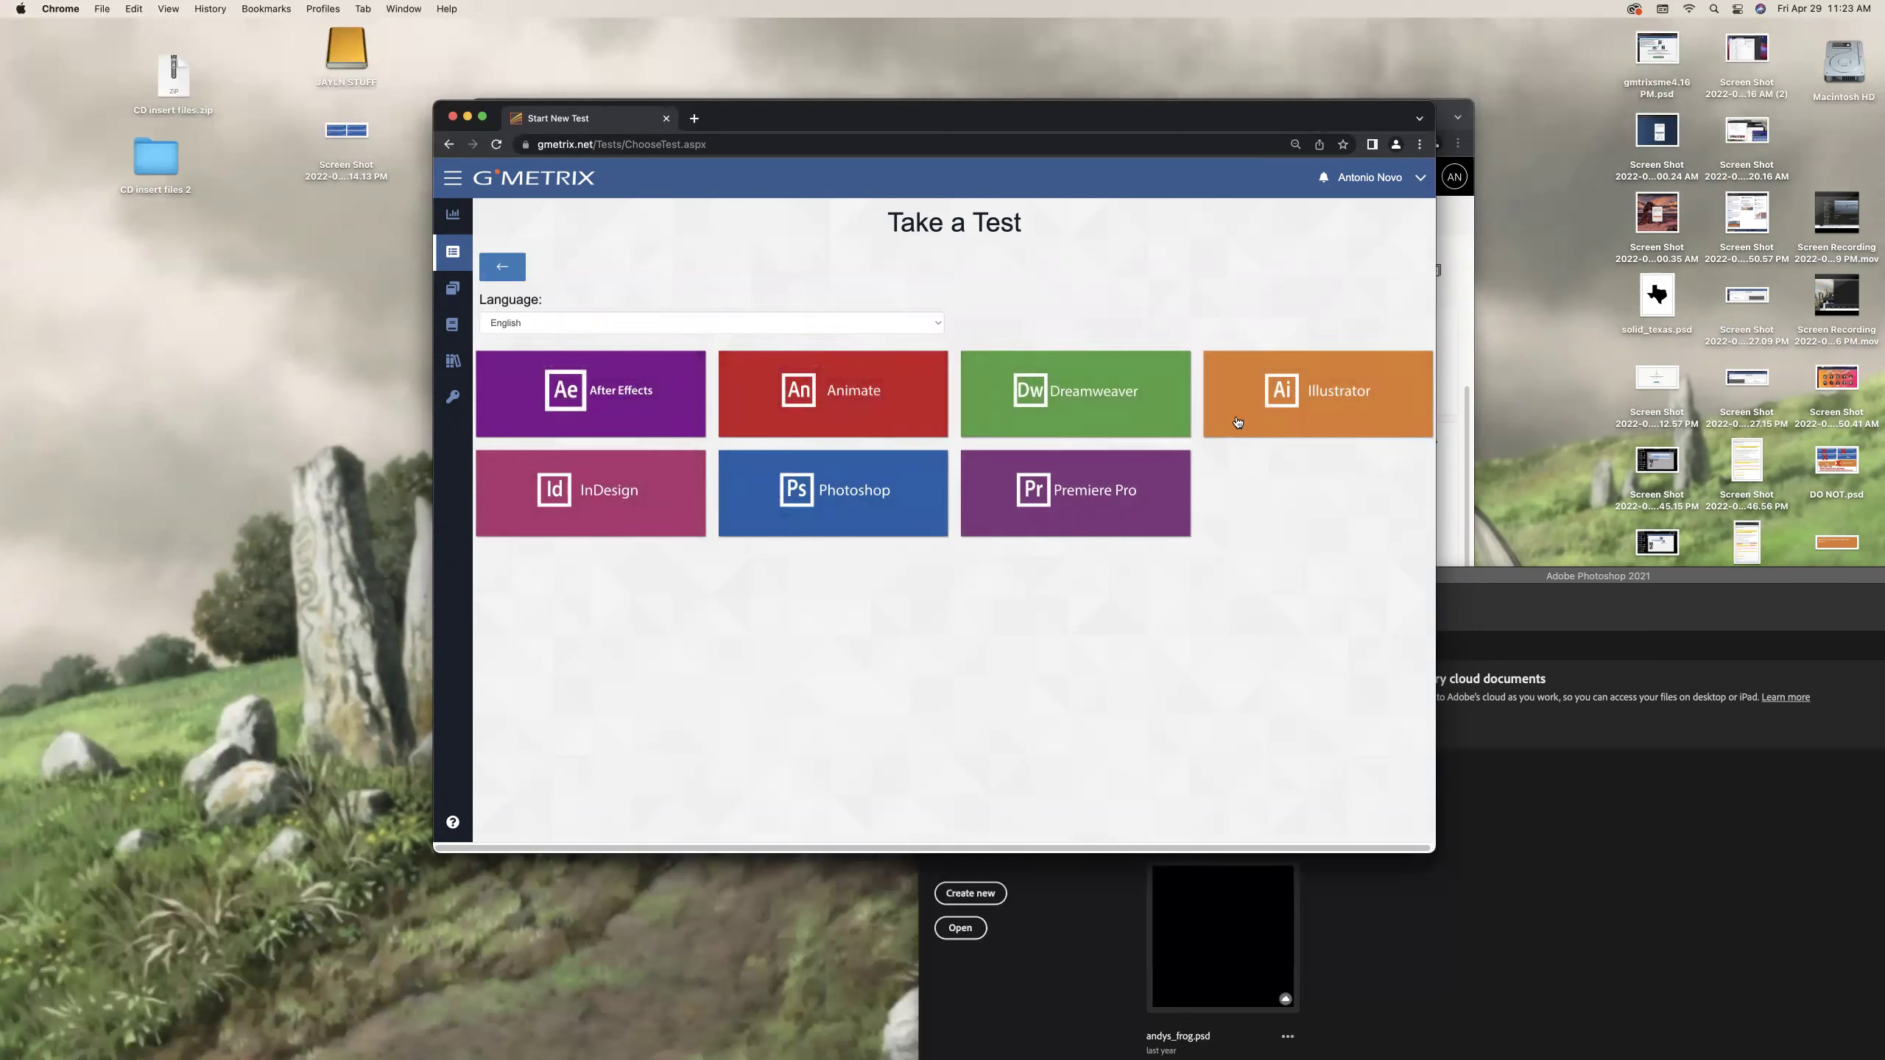
click(835, 512)
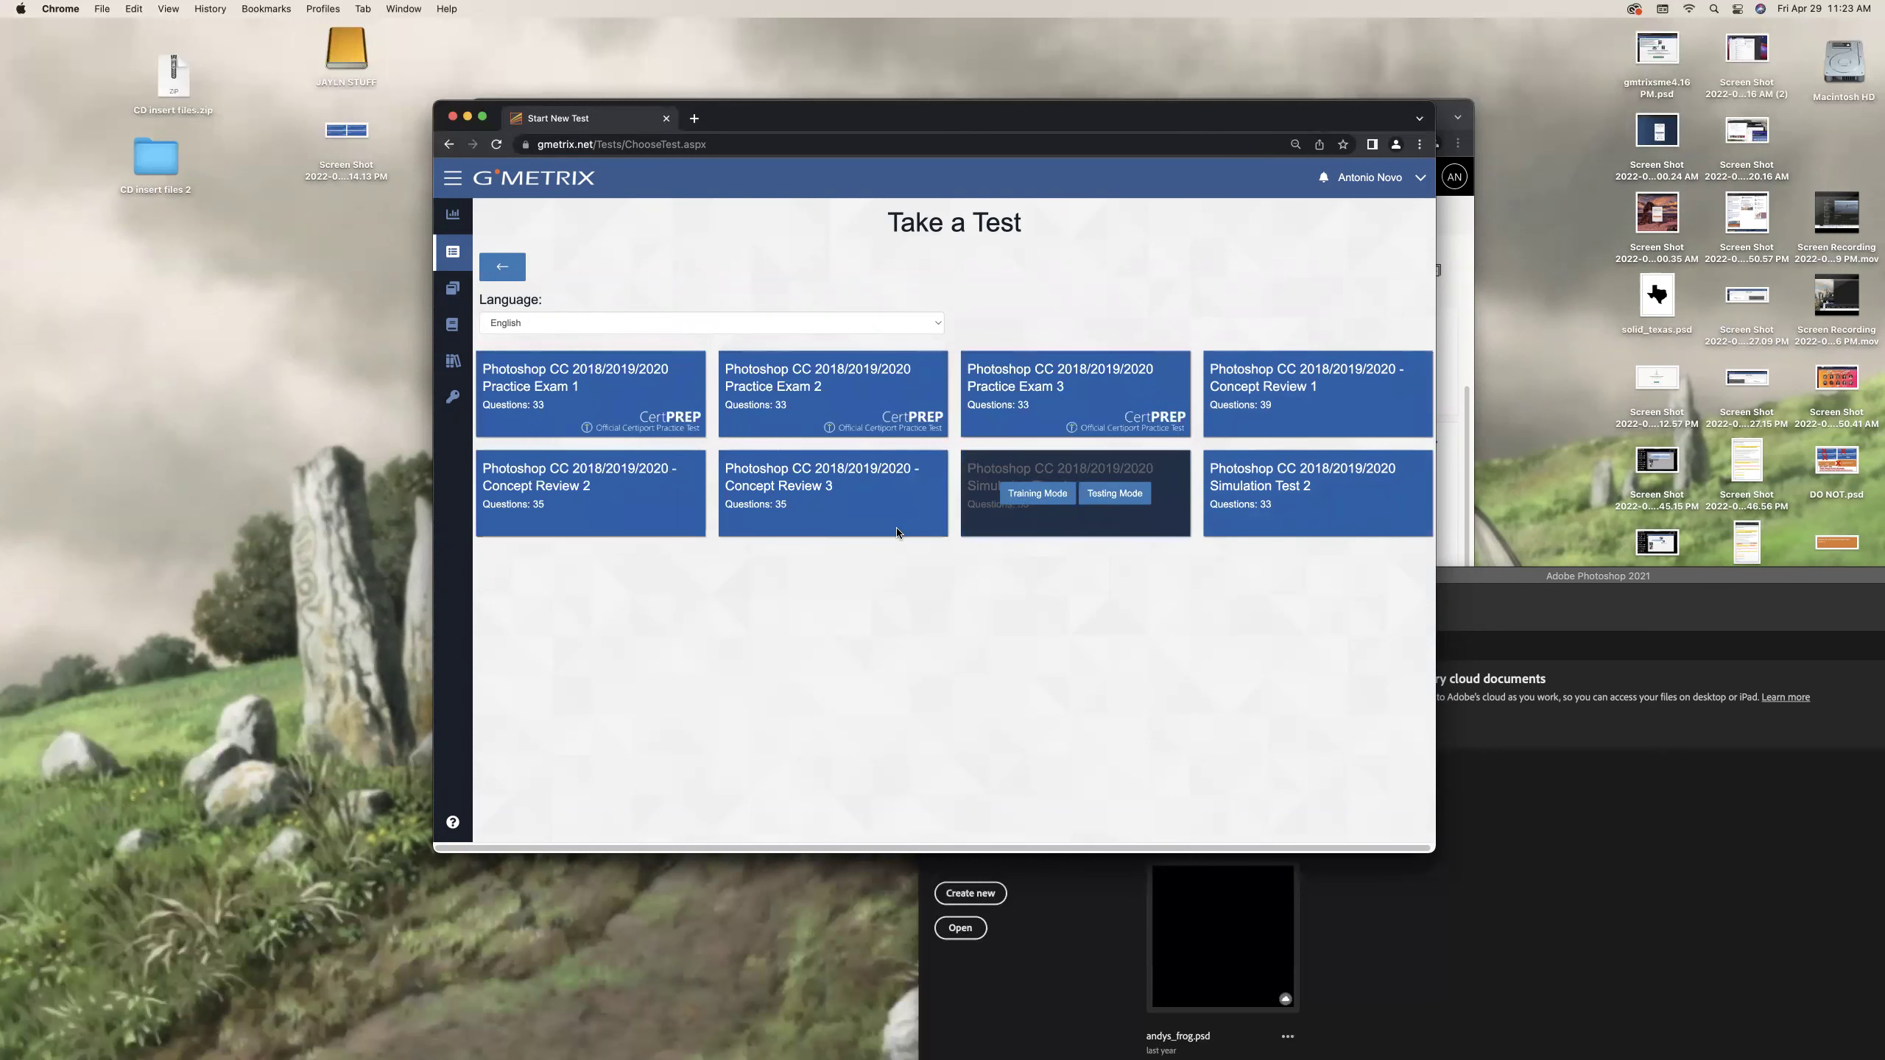
mouse_move(642, 503)
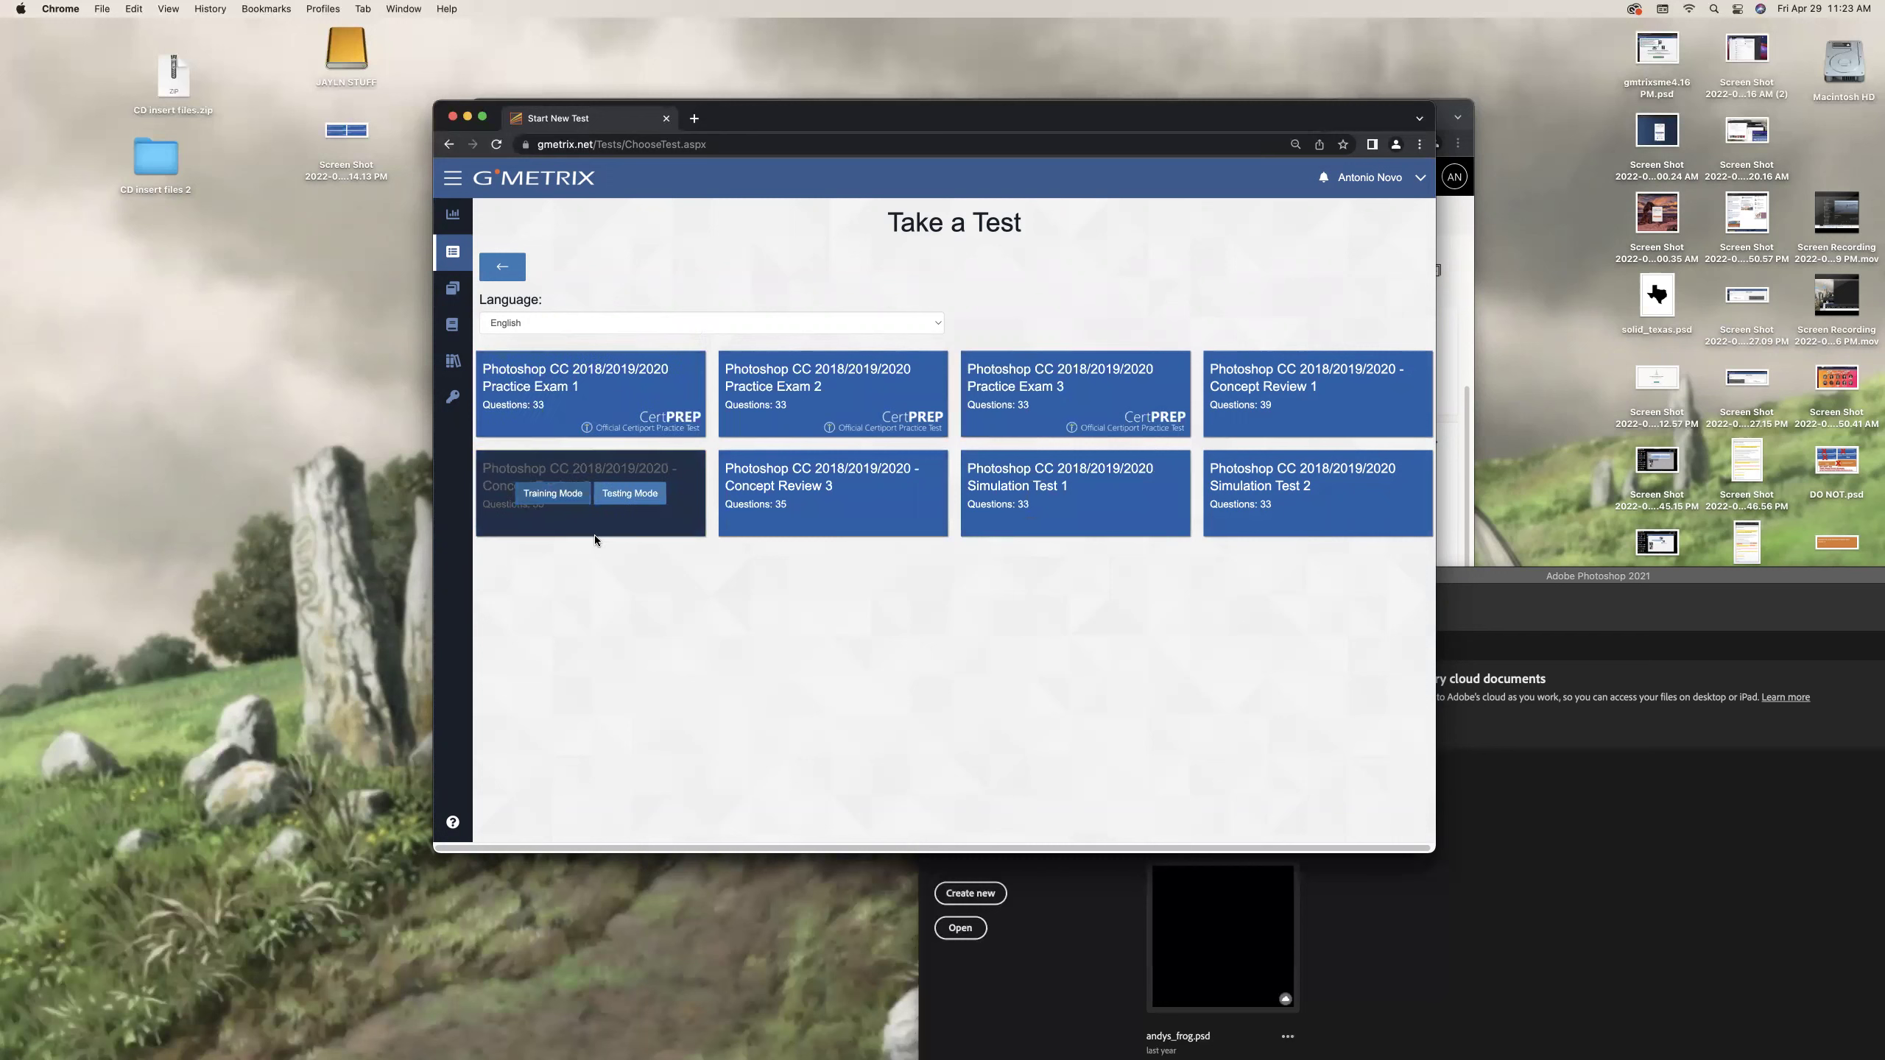
mouse_move(551, 417)
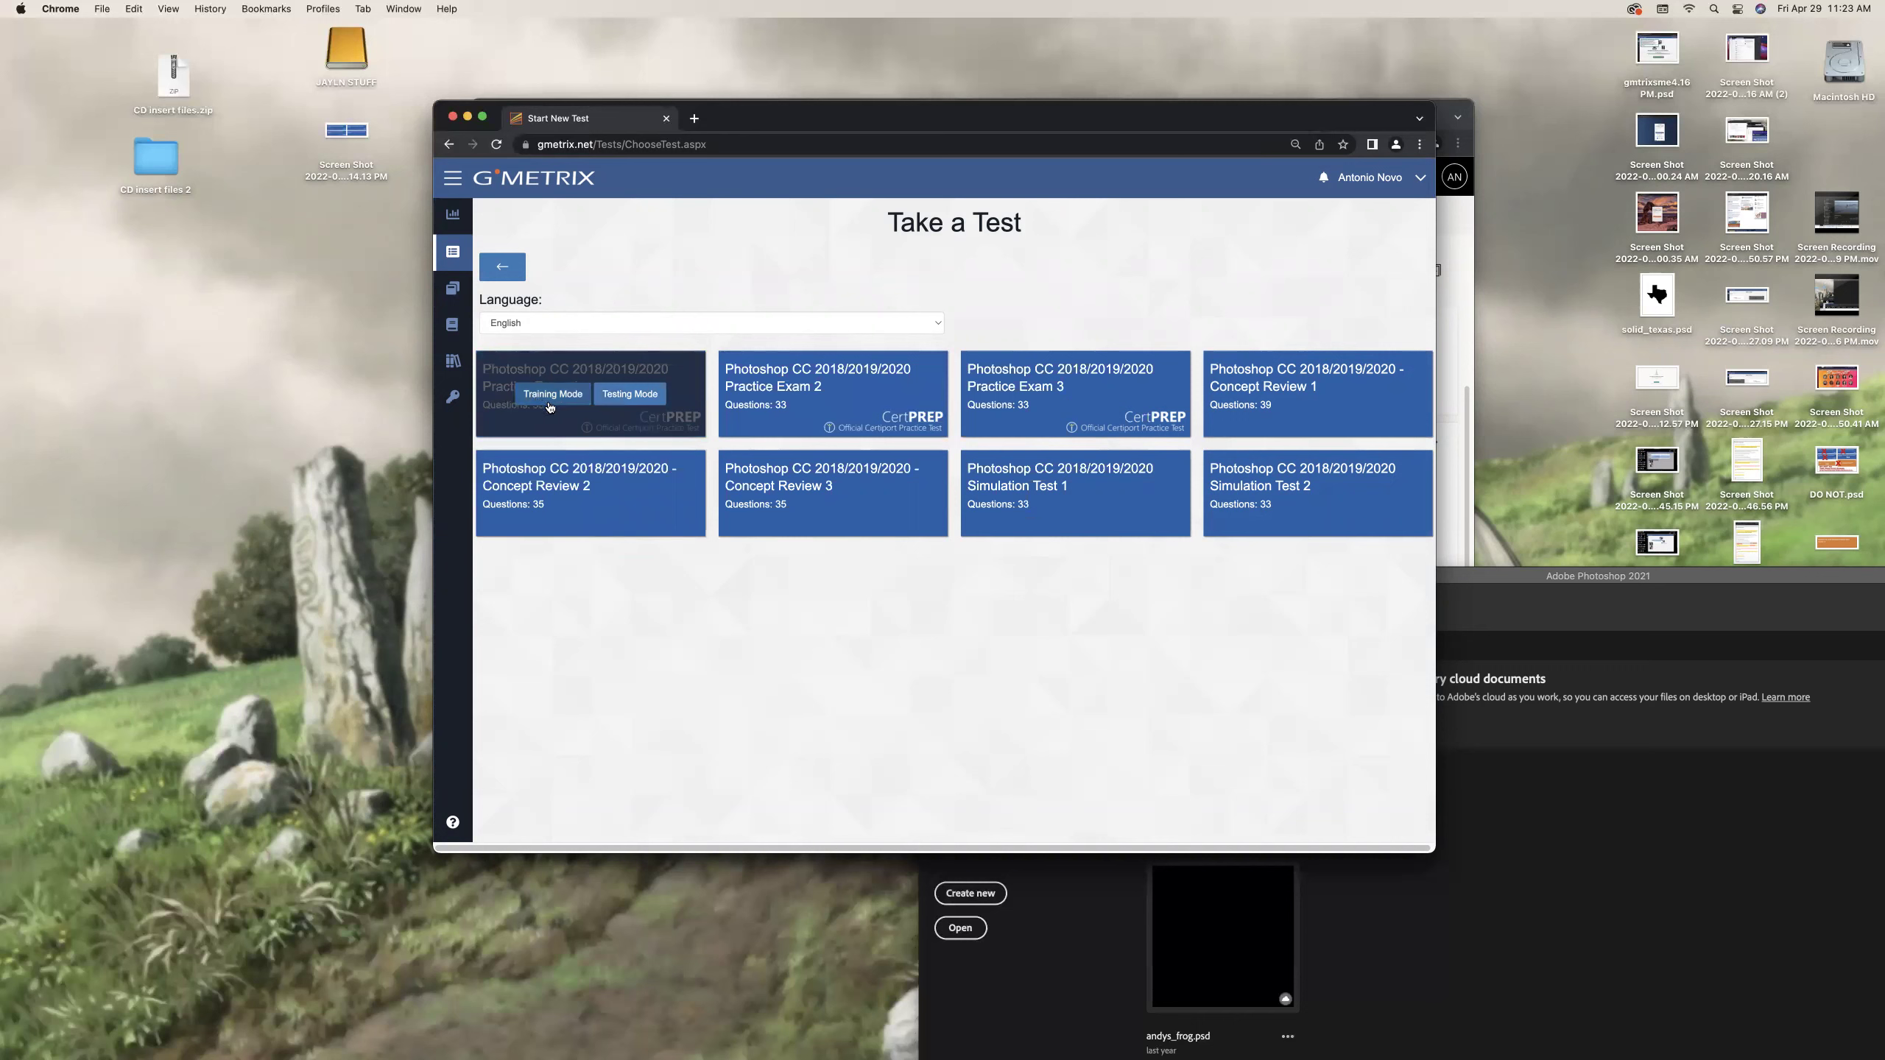
mouse_move(573, 457)
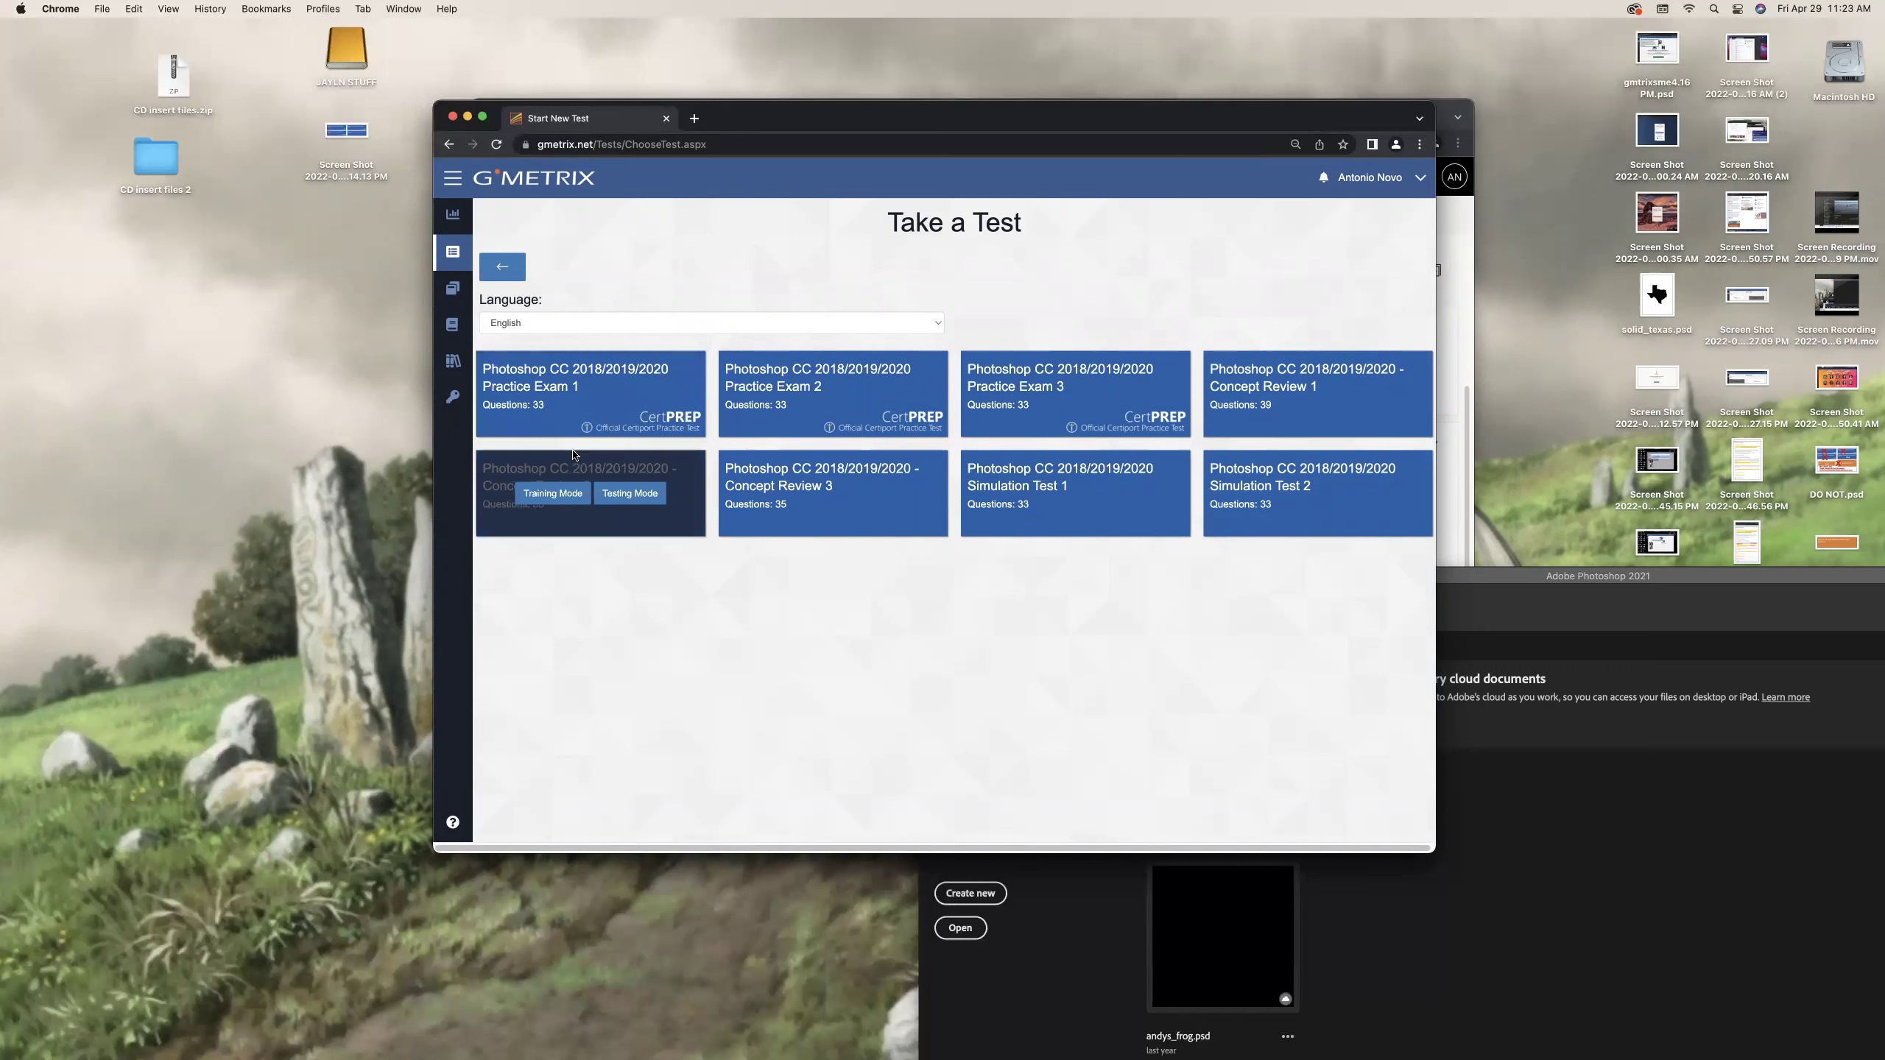
mouse_move(802, 418)
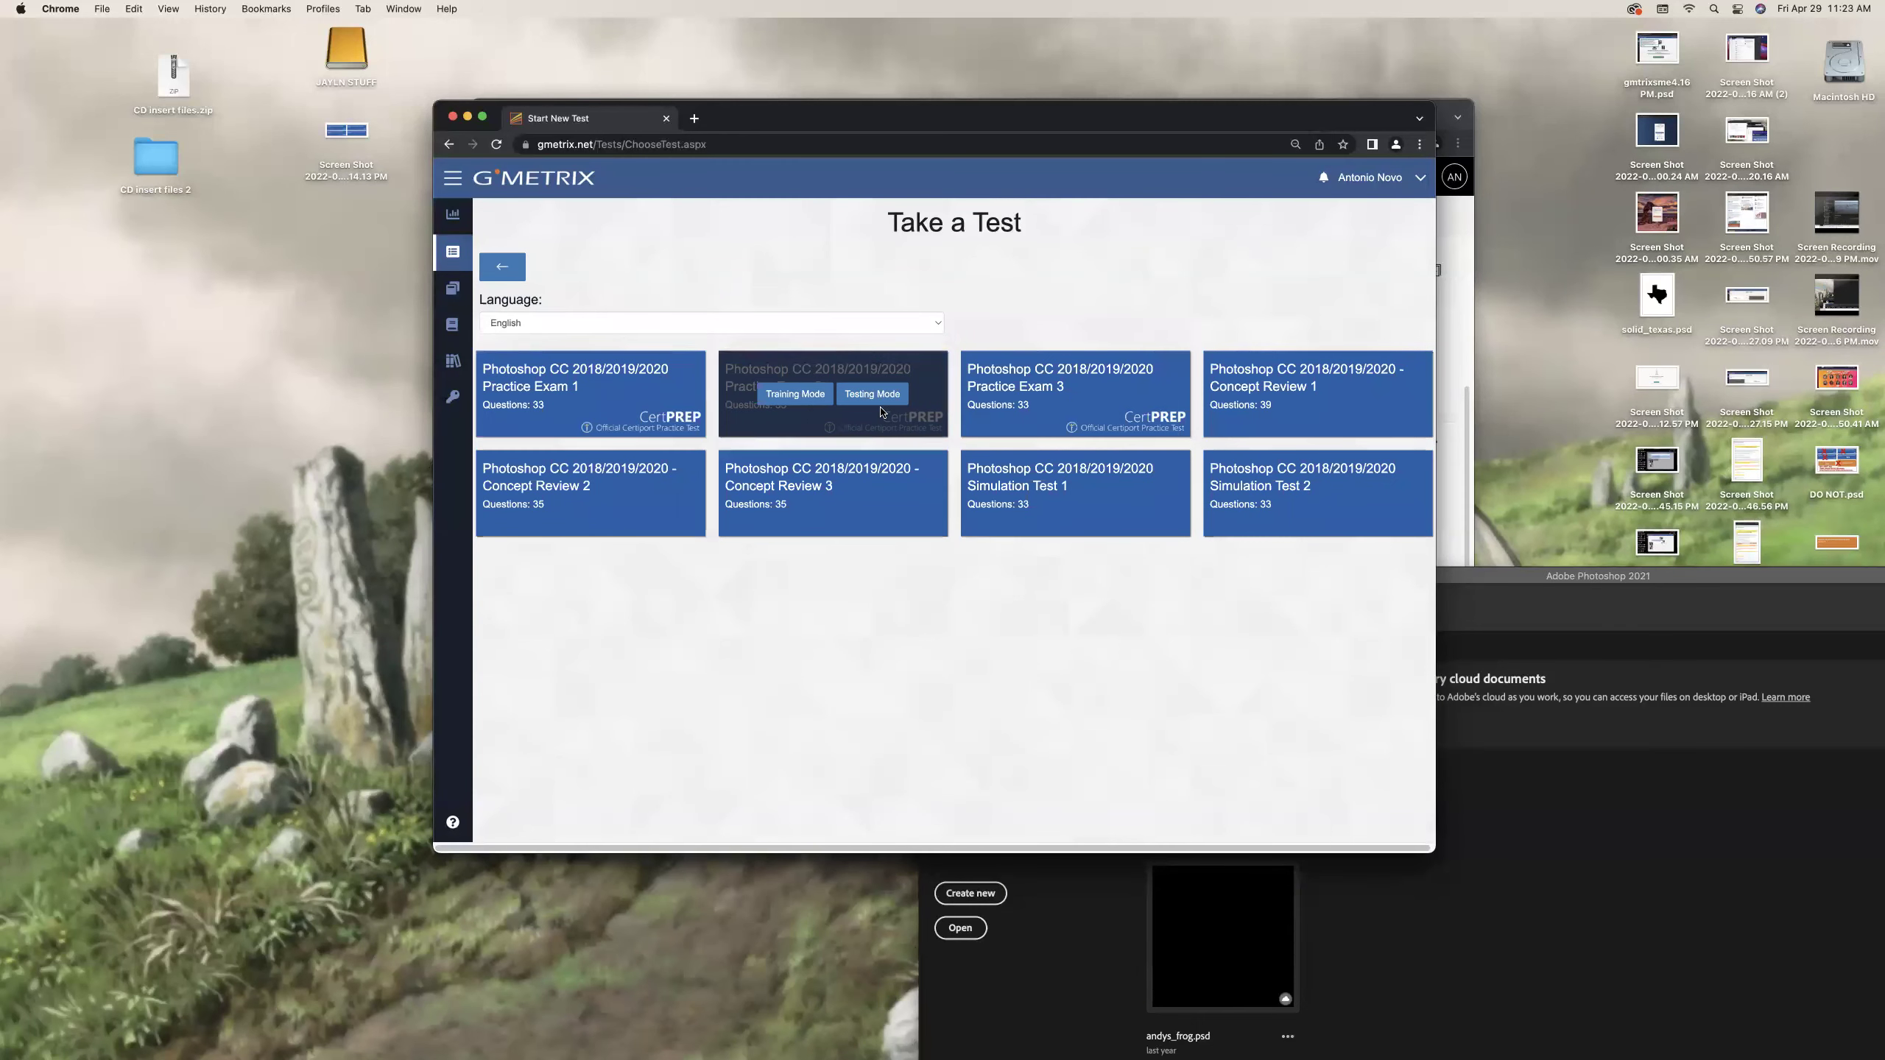
mouse_move(1095, 404)
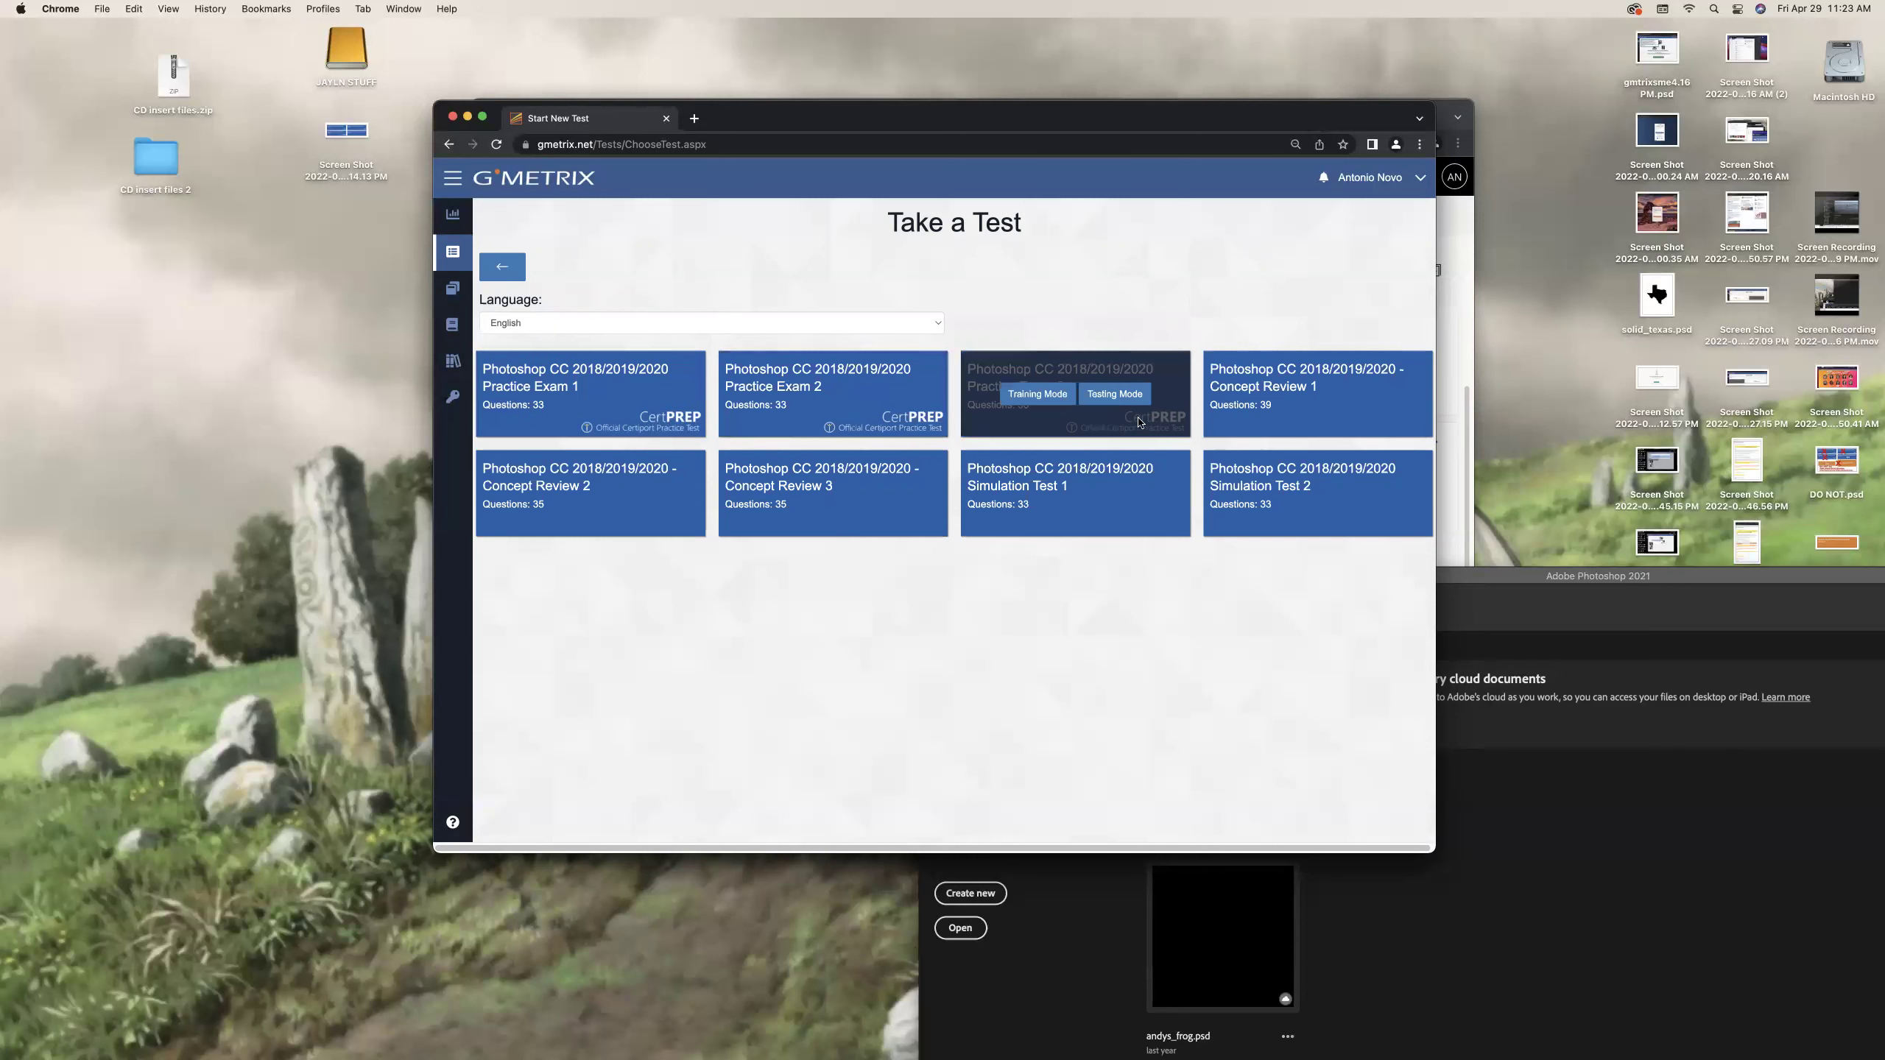
mouse_move(1244, 431)
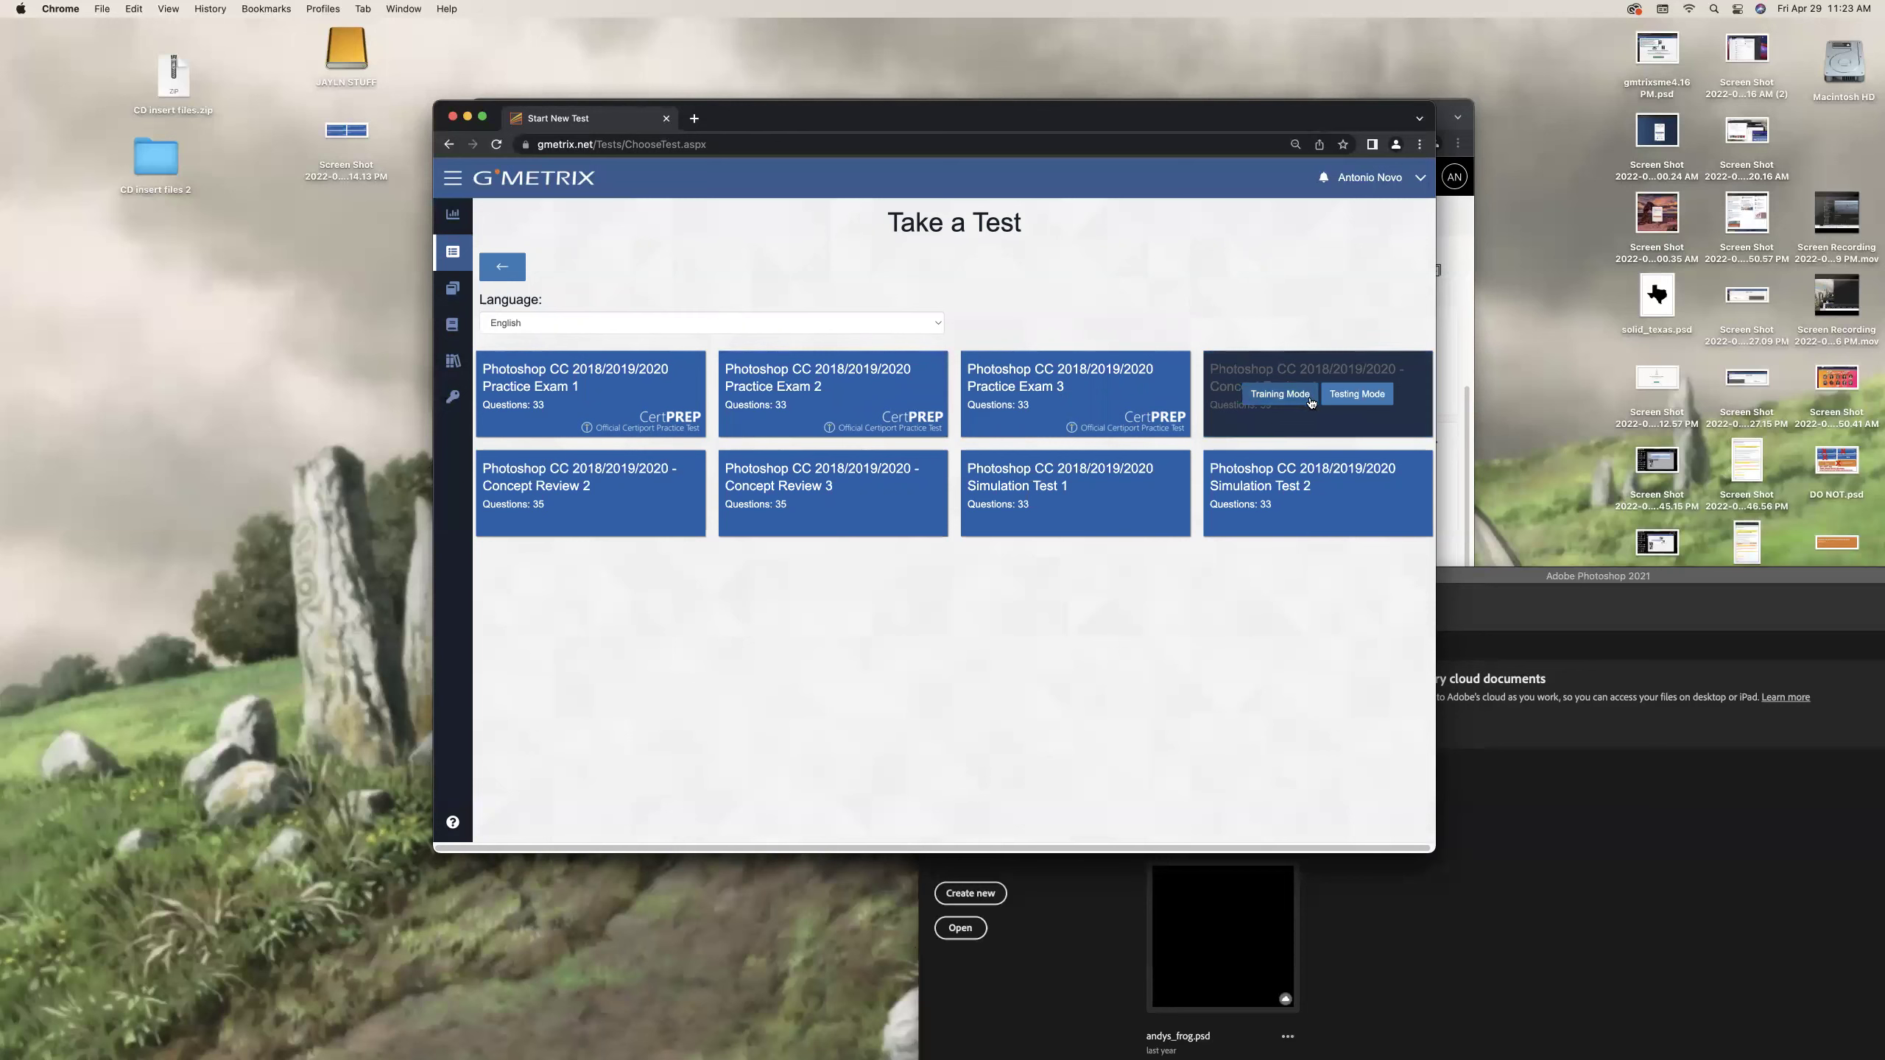
mouse_move(797, 496)
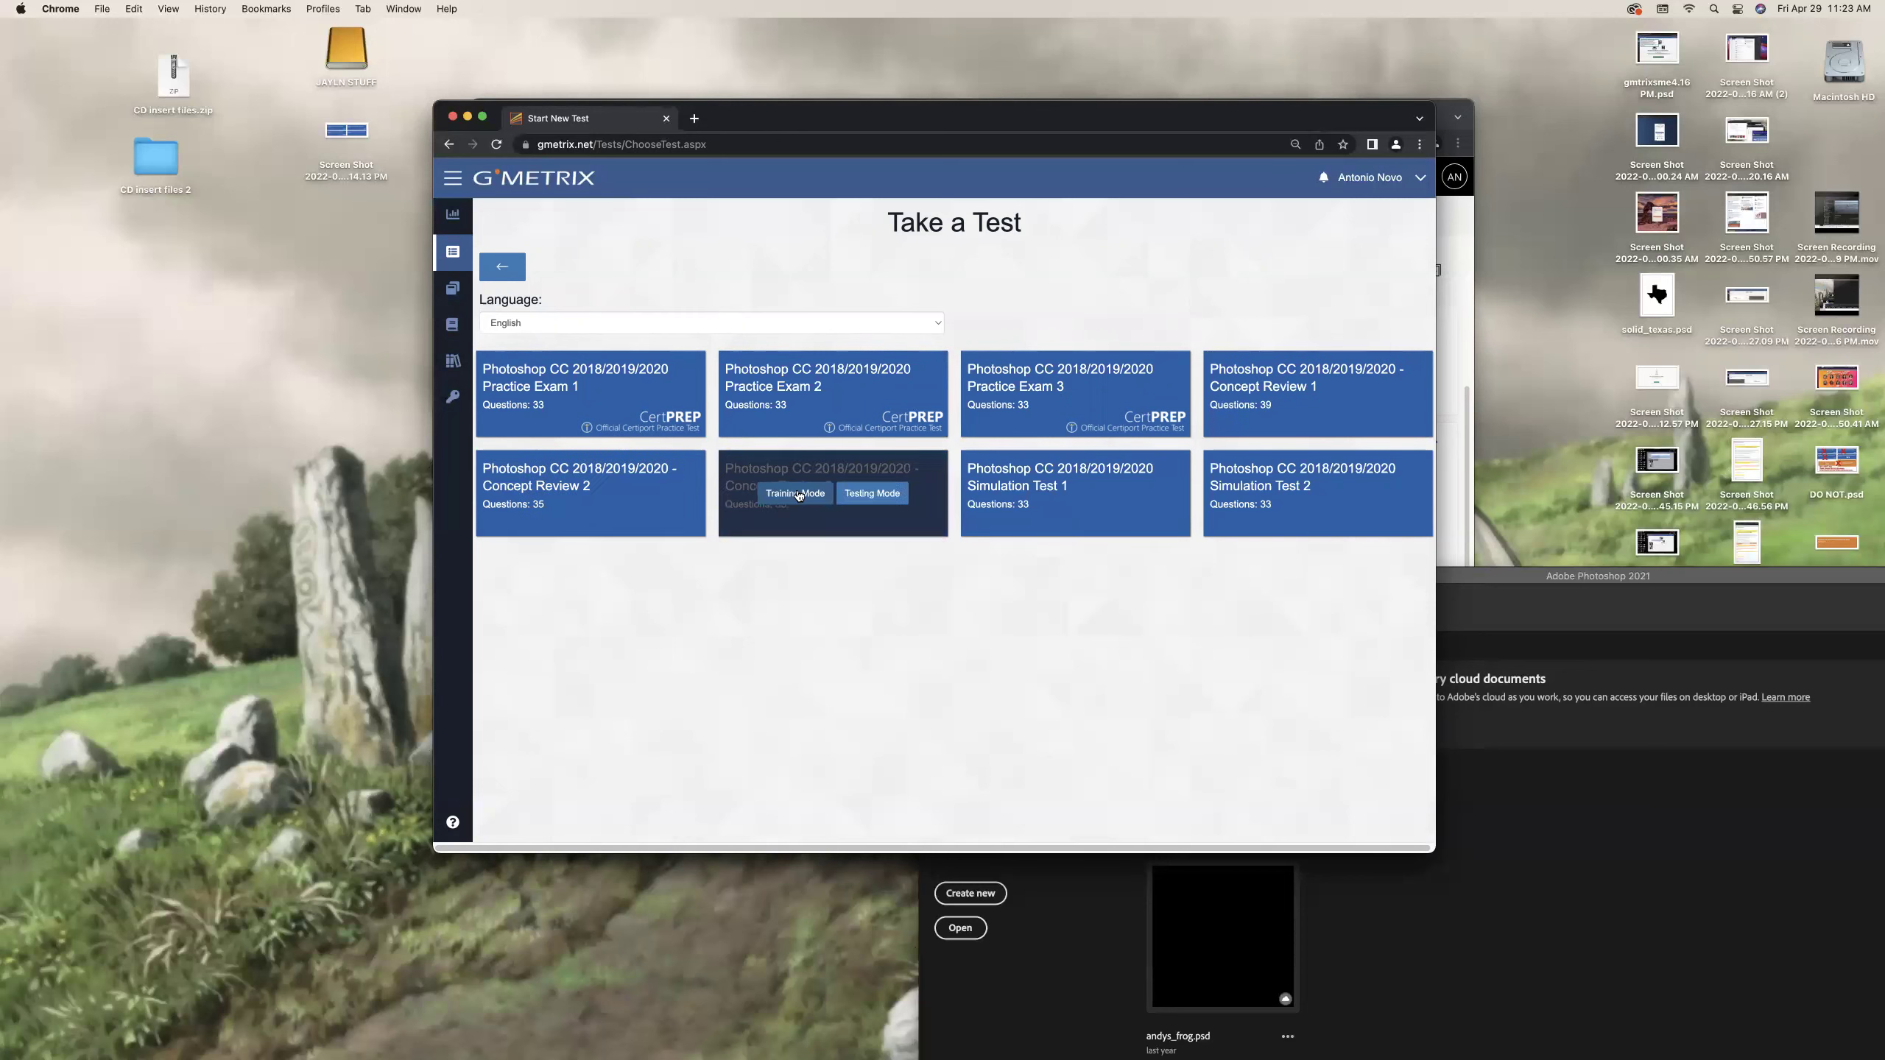
mouse_move(1140, 528)
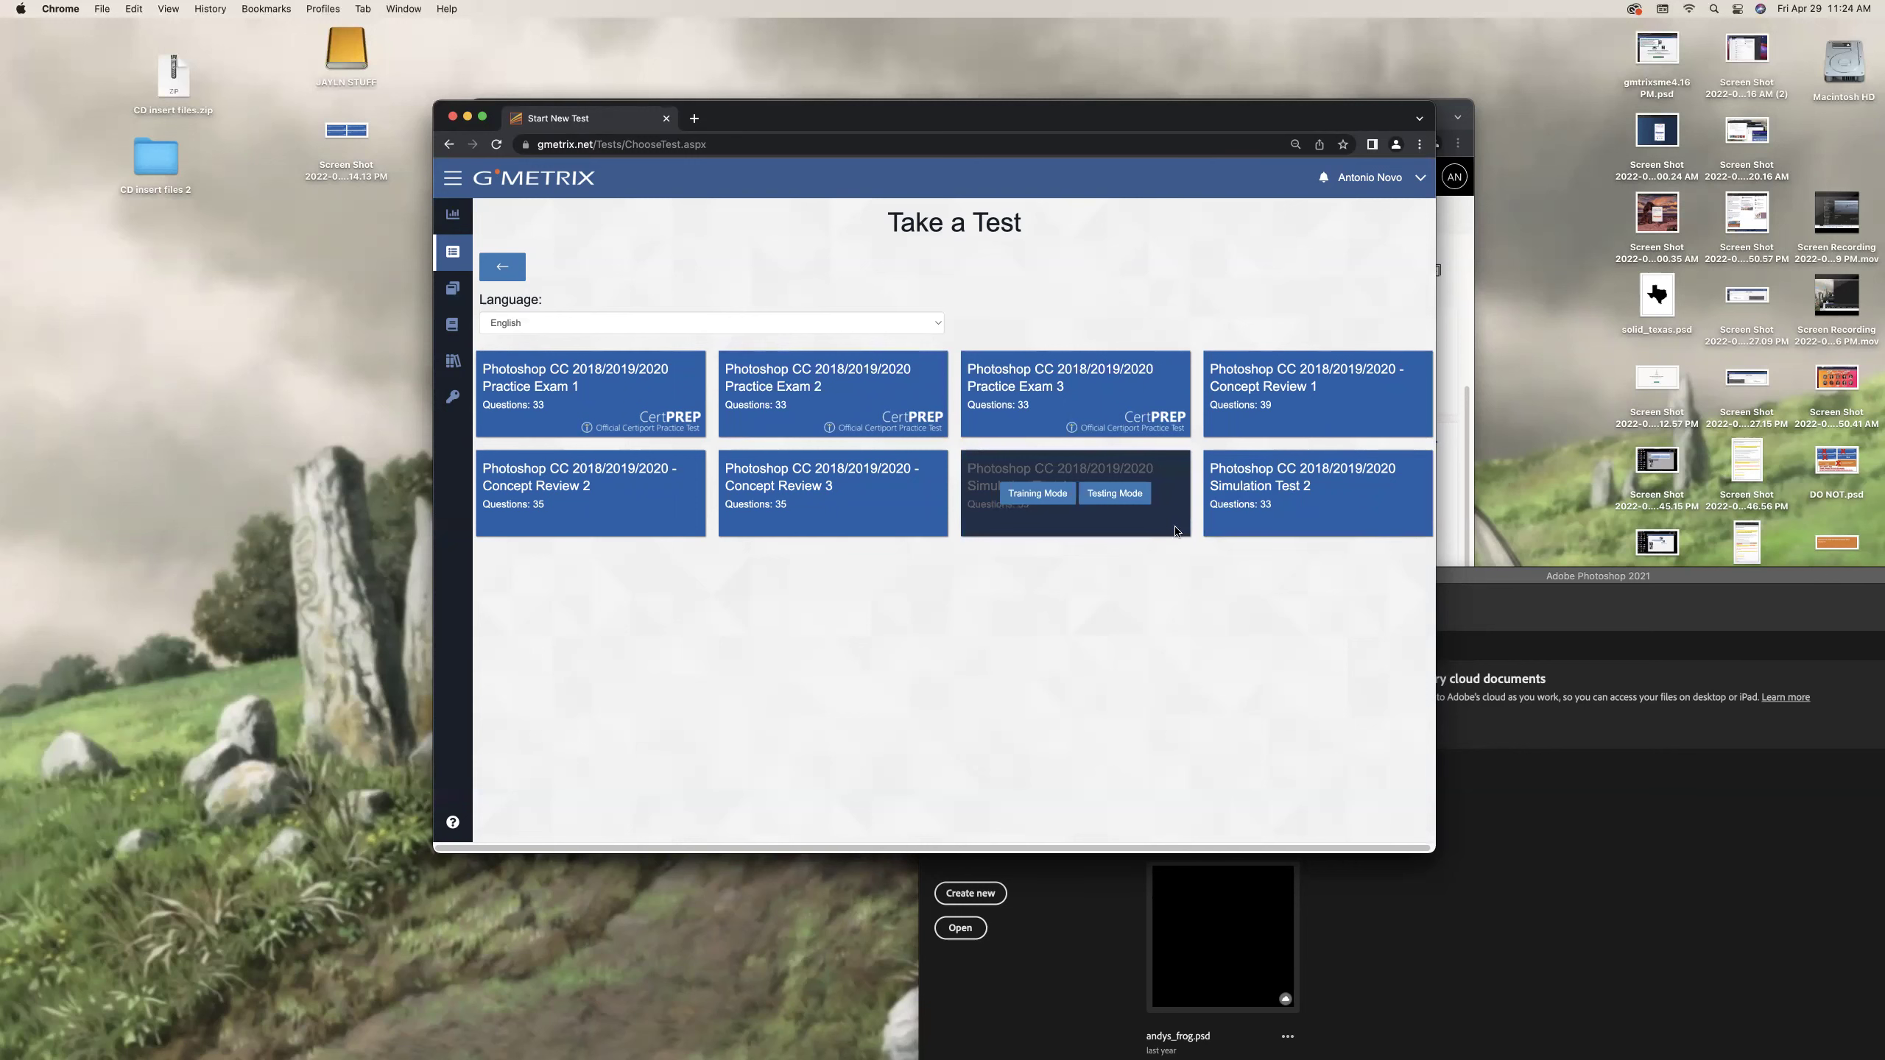
mouse_move(1252, 524)
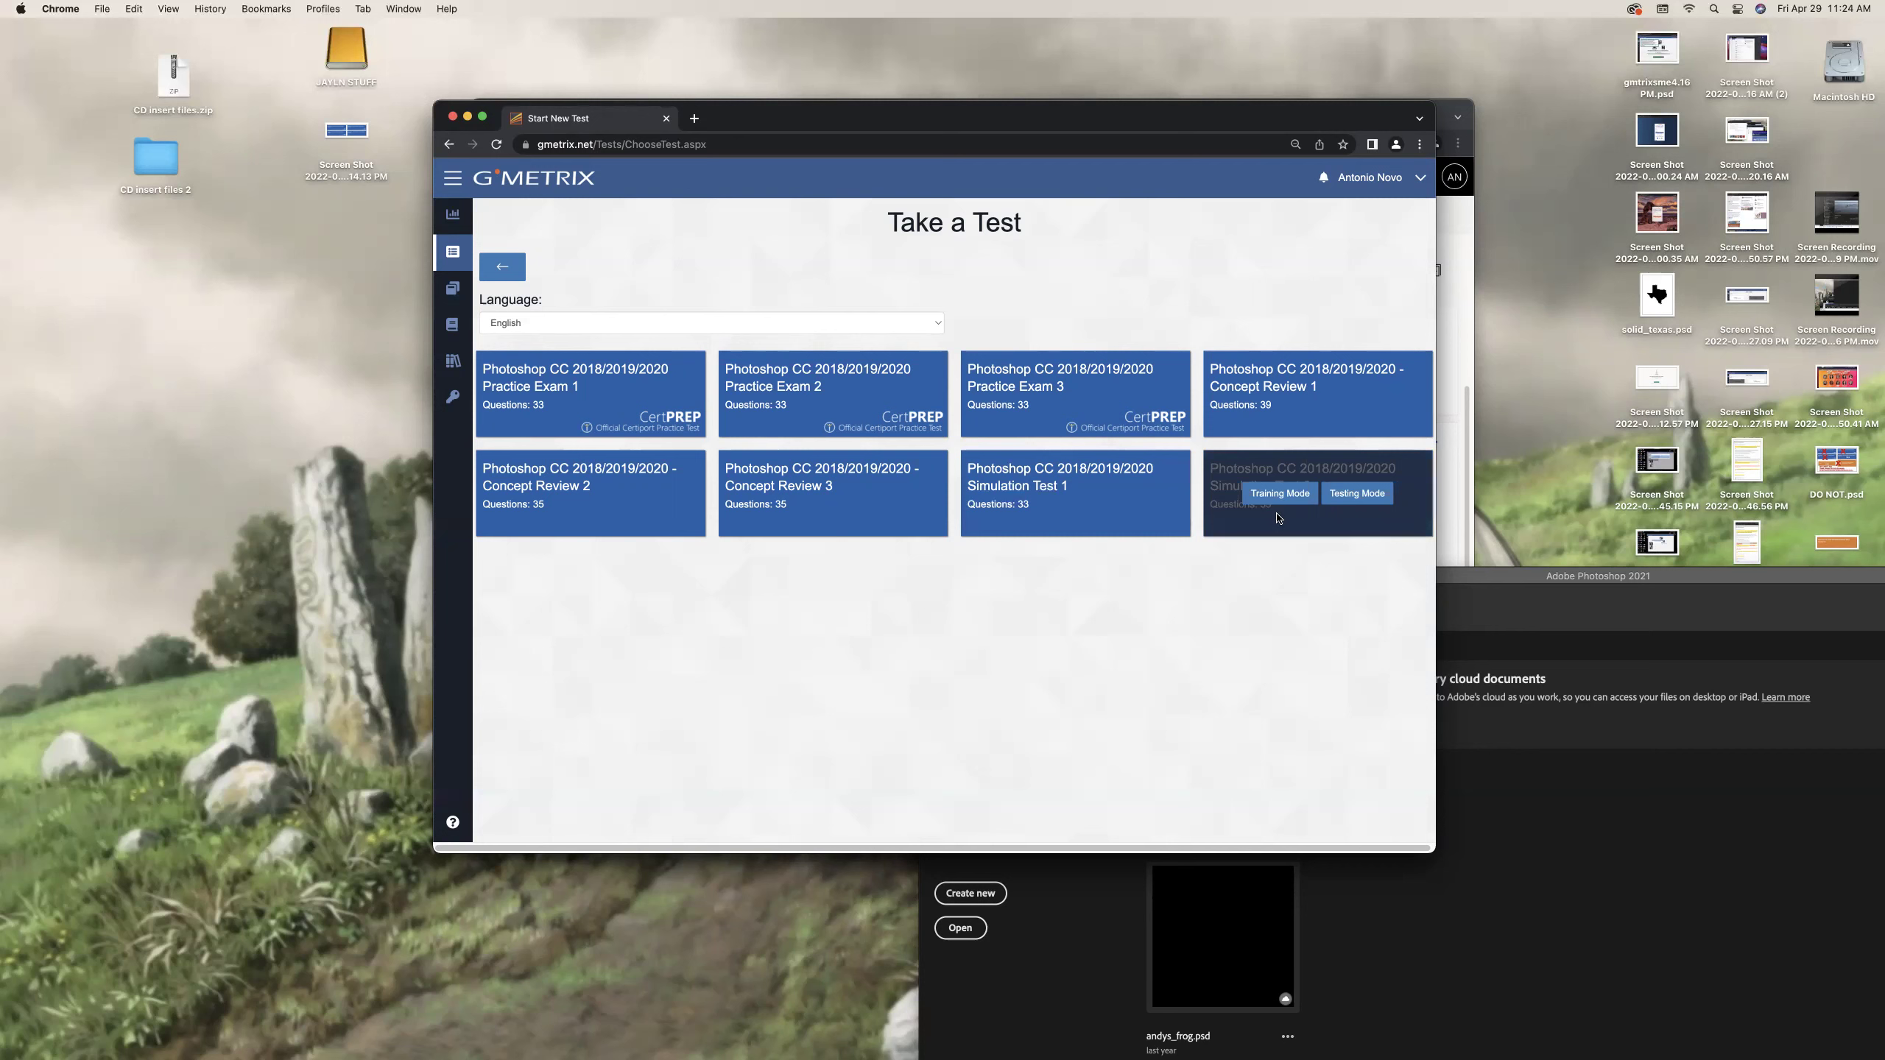
mouse_move(667, 394)
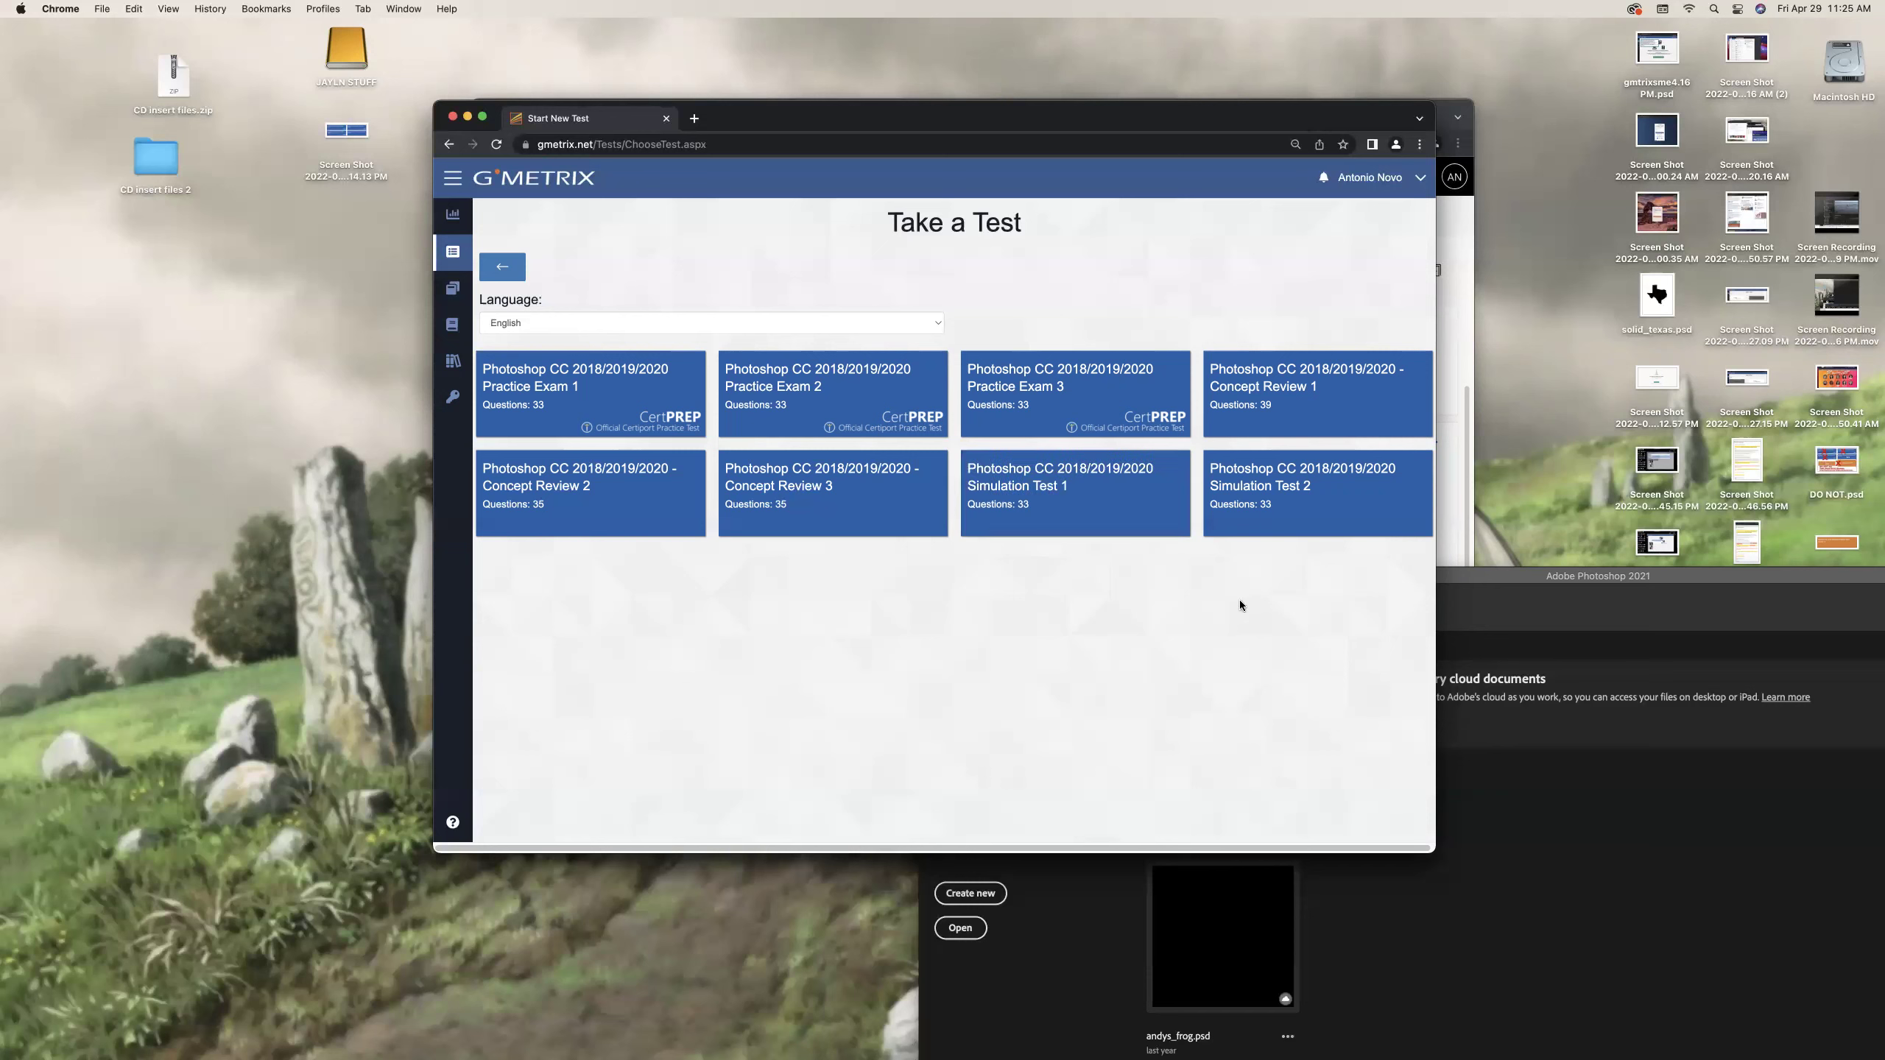
mouse_move(586, 400)
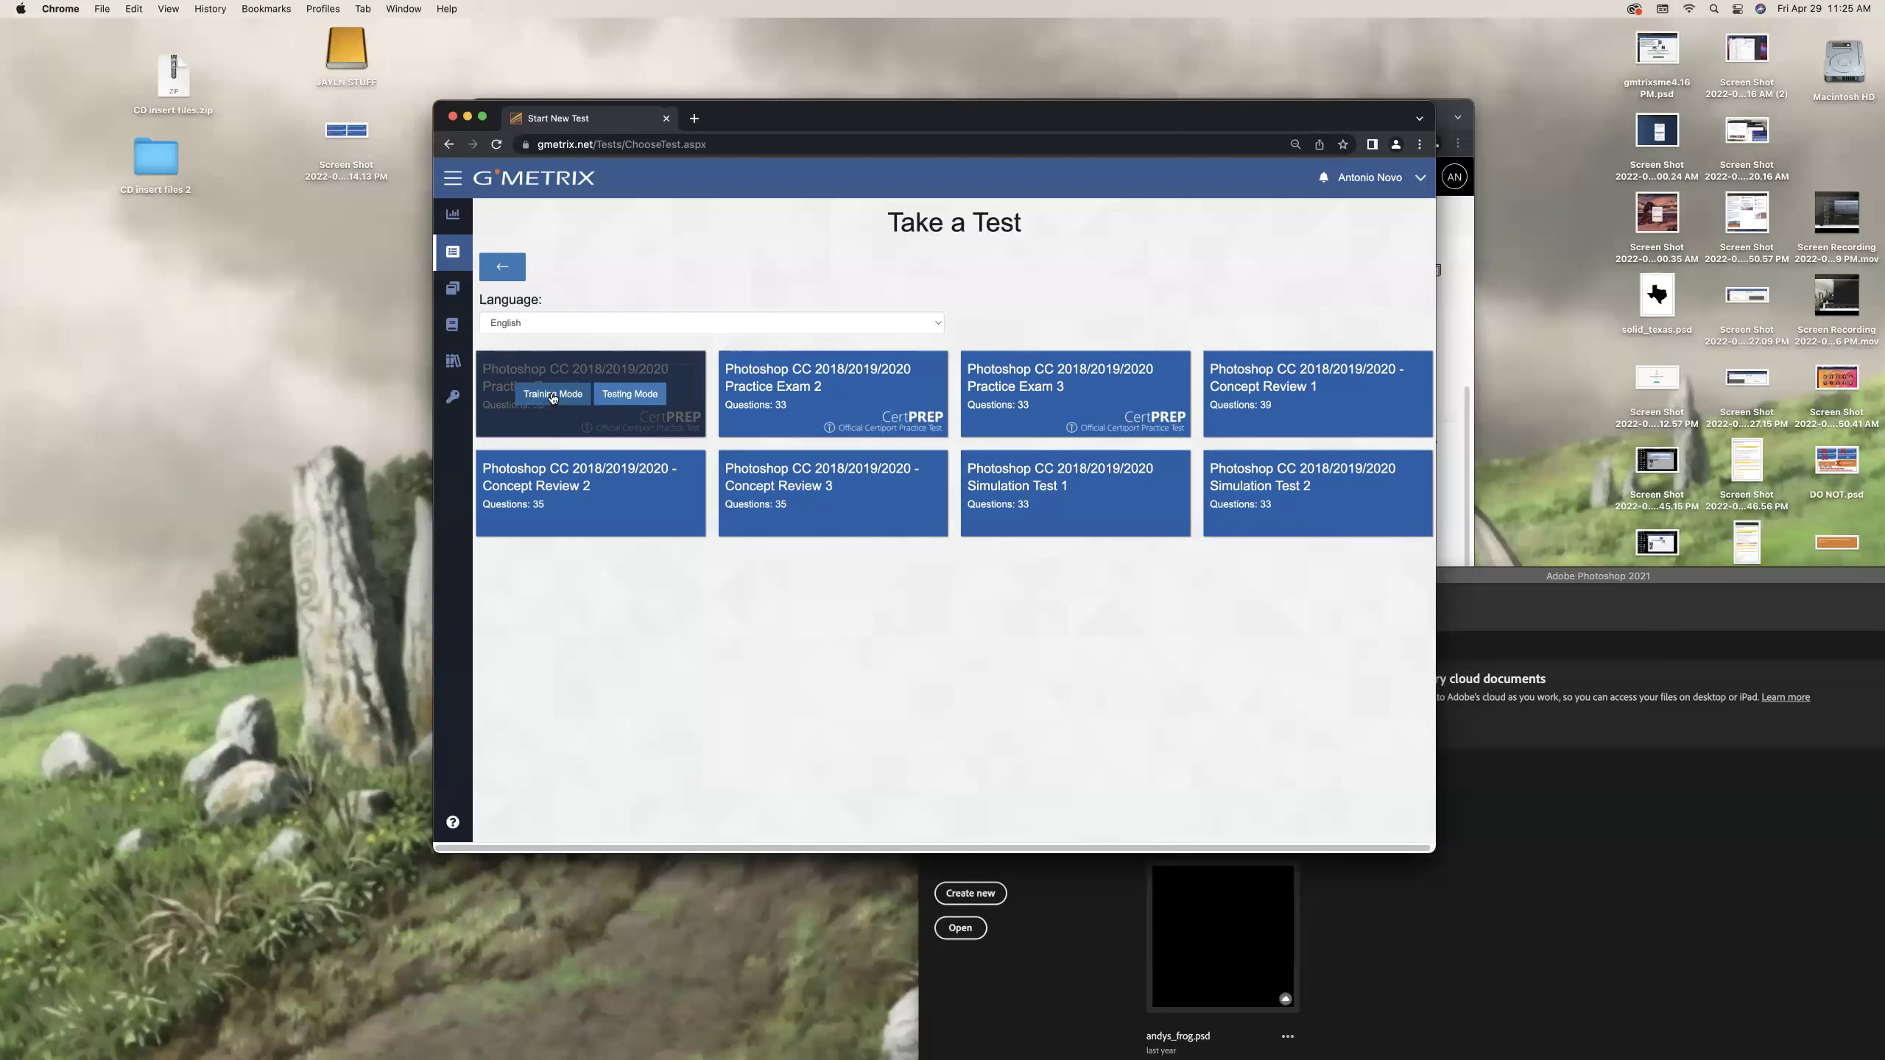
Look over the eight Photoshop tests, including the 39-question Concept Review 1.
mouse_move(983, 390)
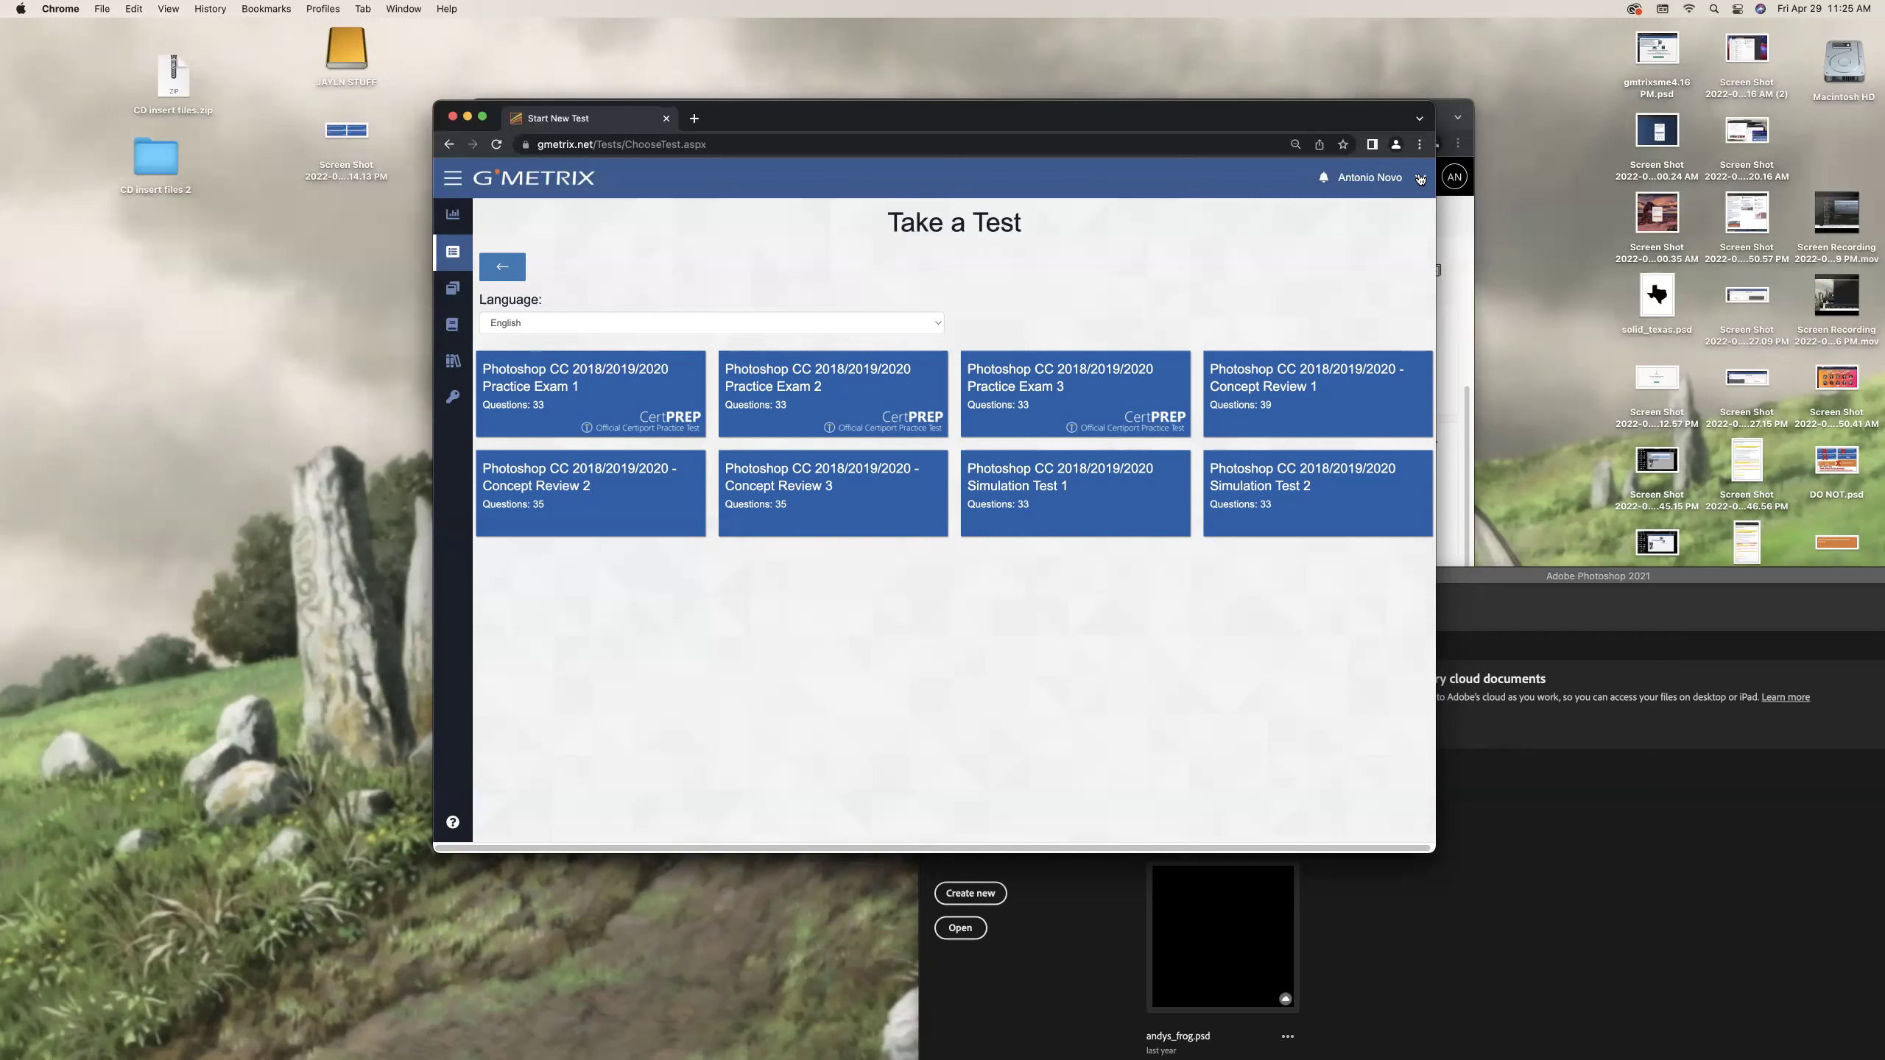
click(1420, 178)
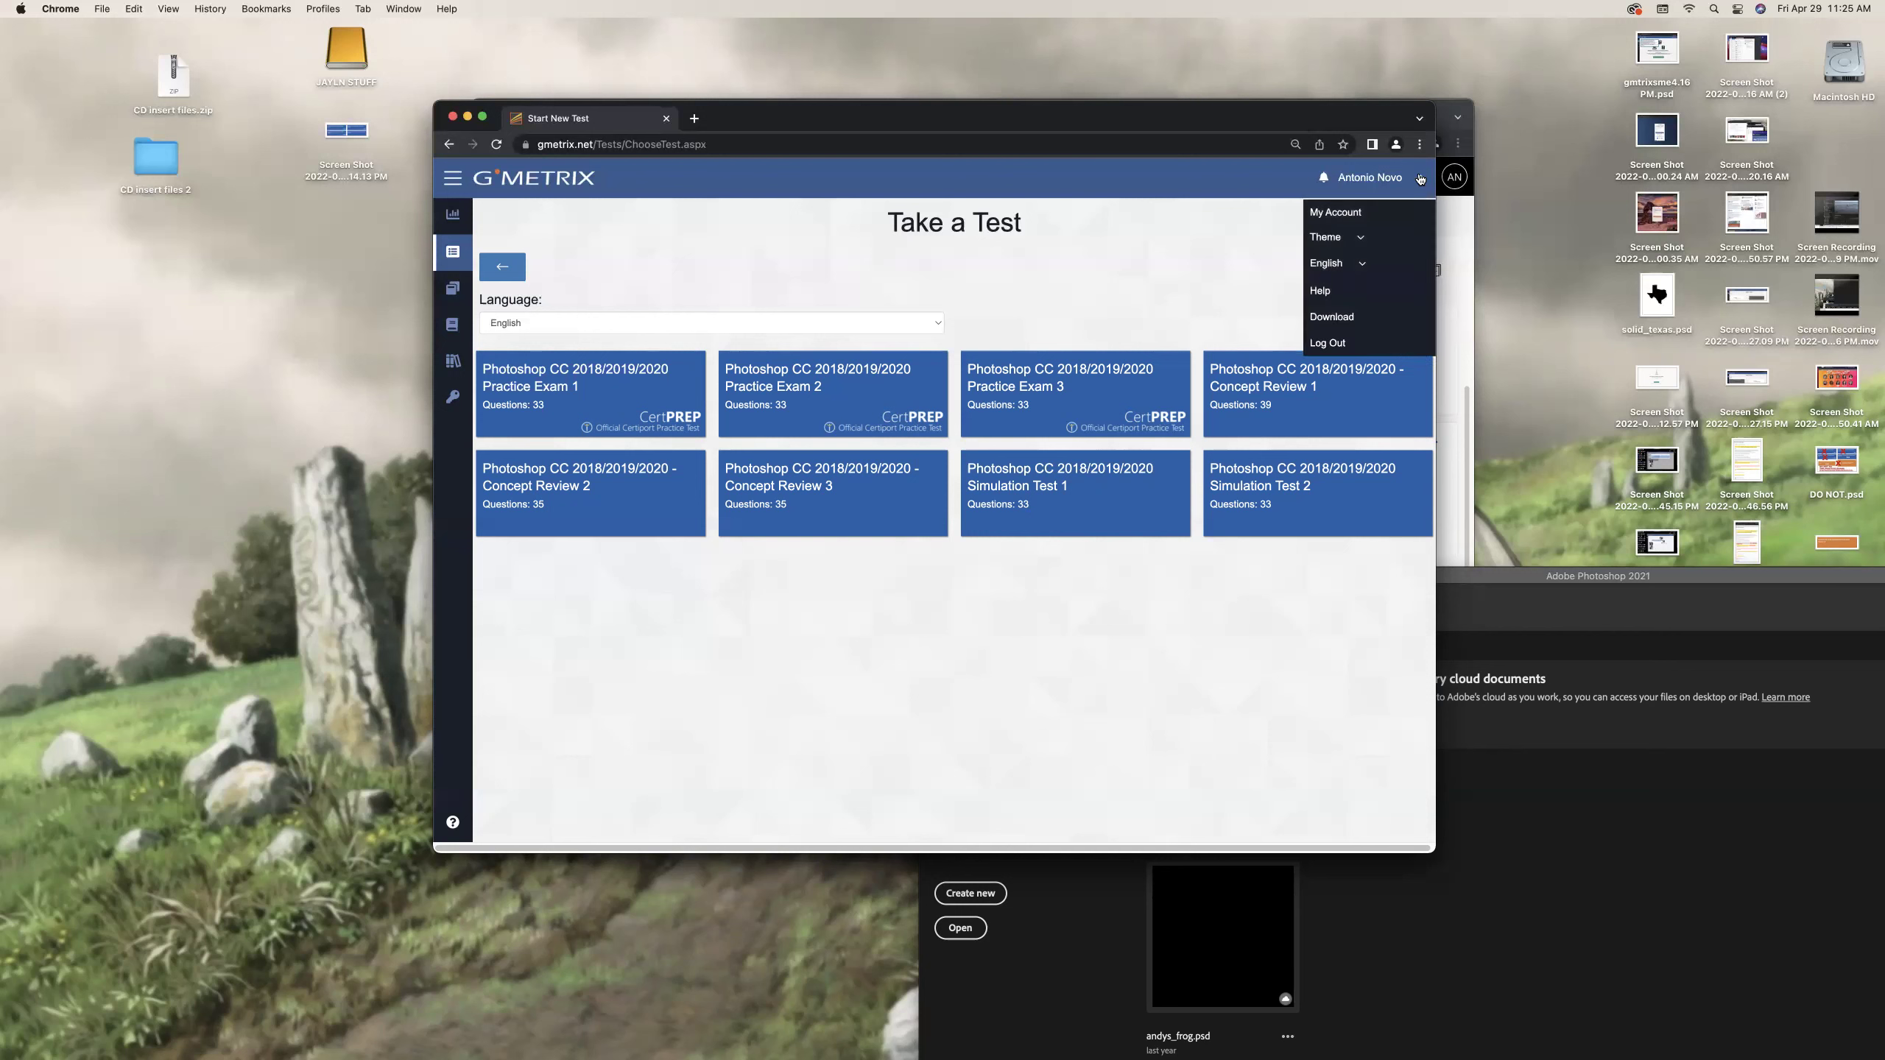
click(1325, 341)
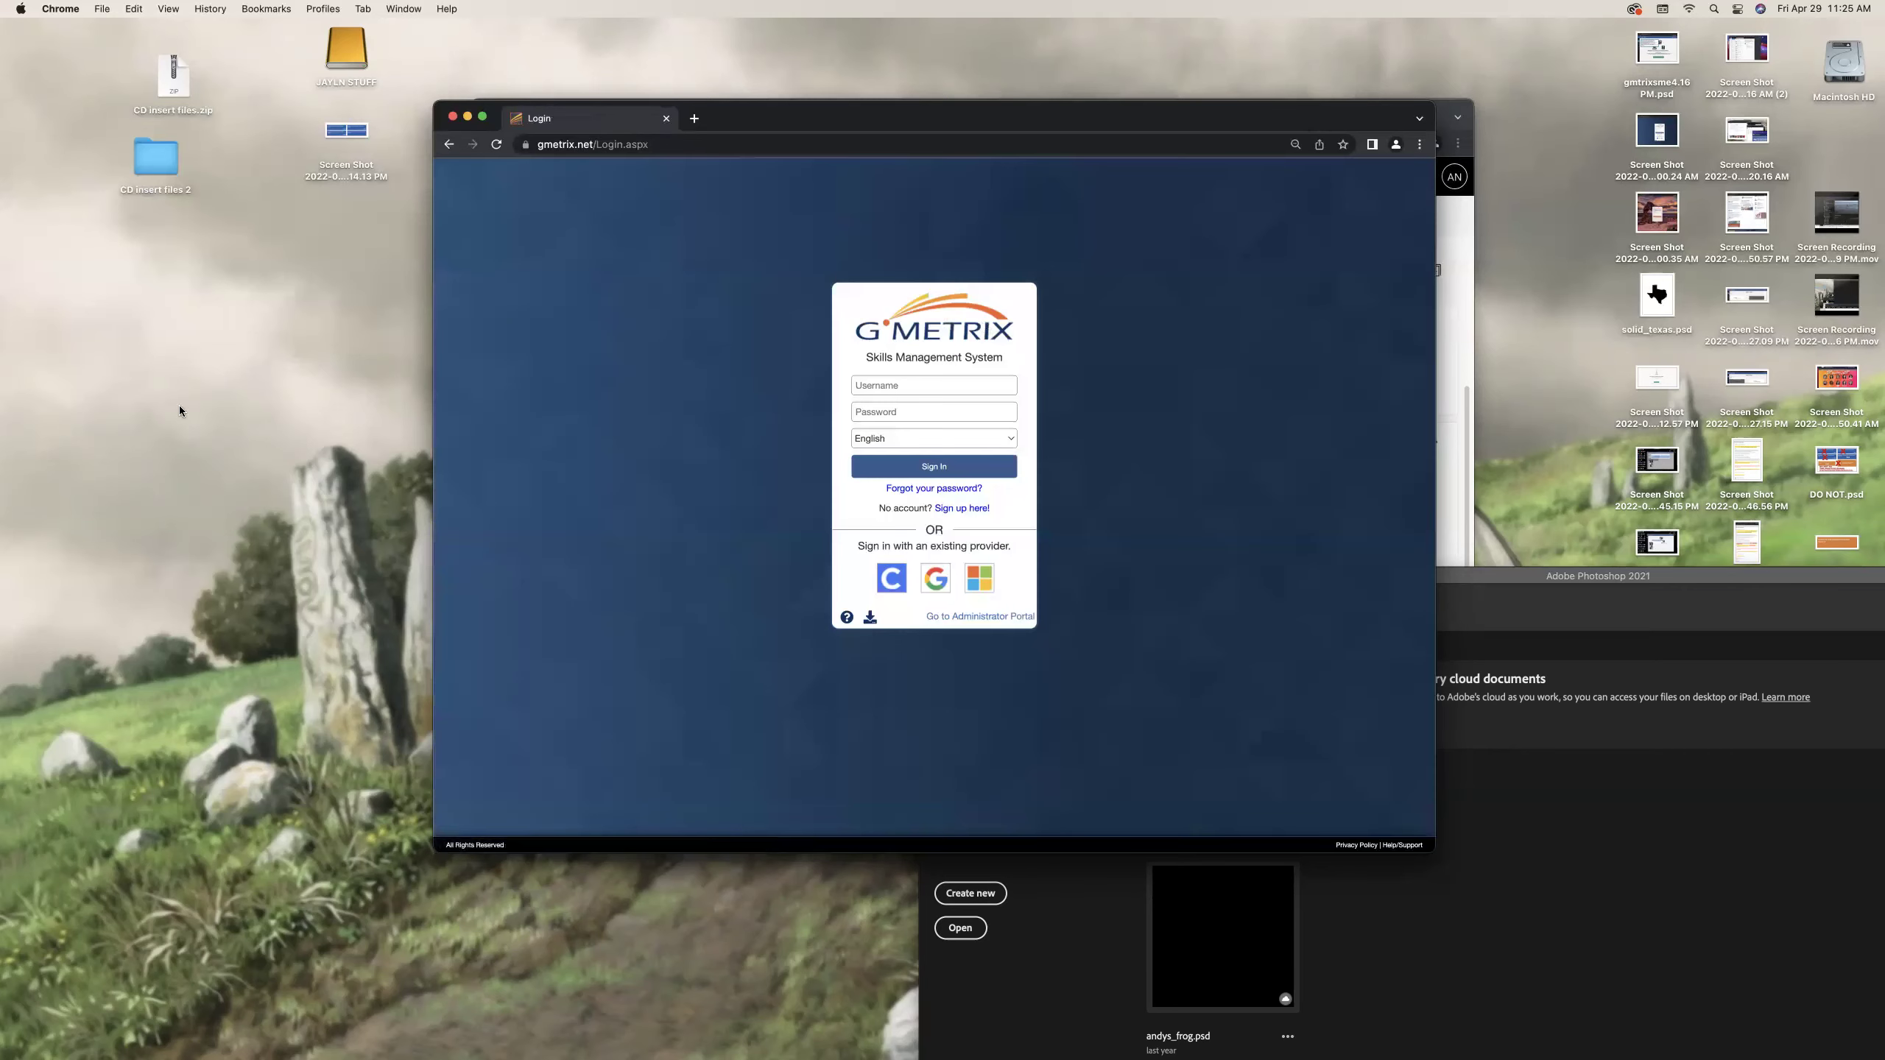
drag(833, 114, 700, 625)
drag(1252, 111, 1122, 584)
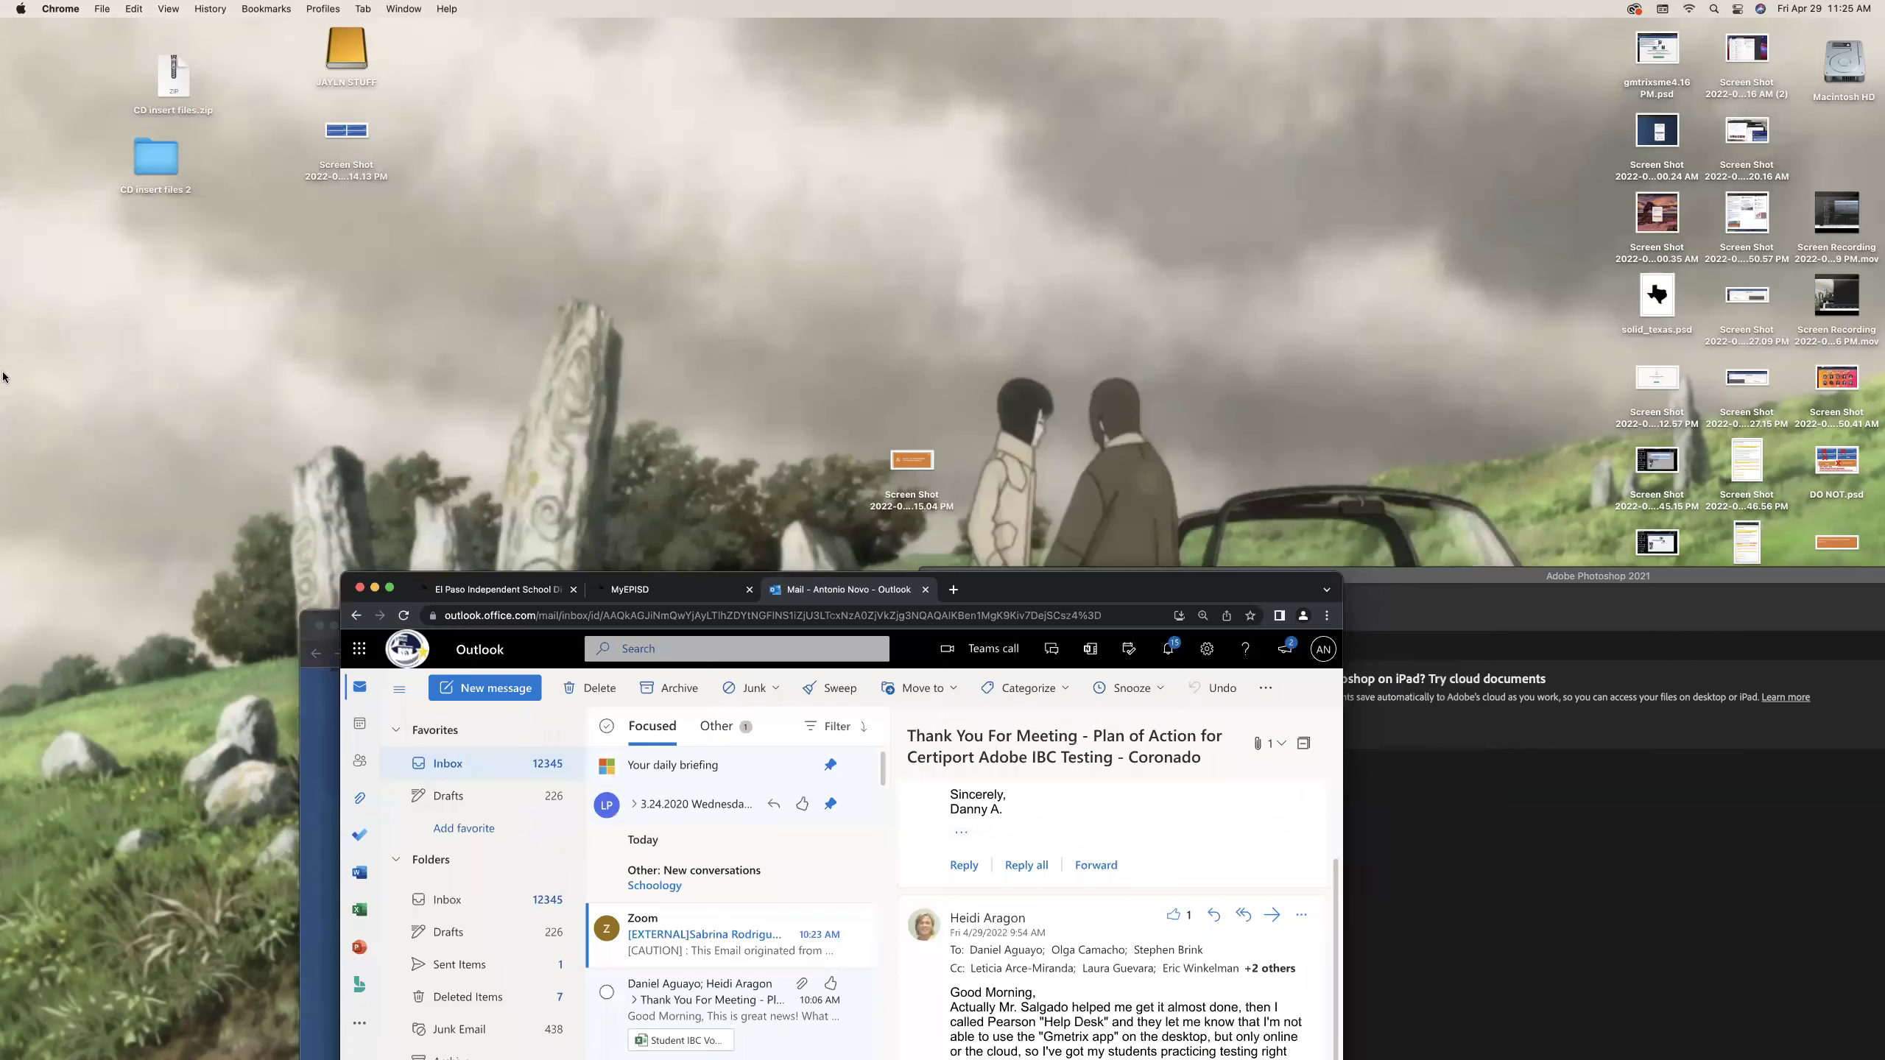